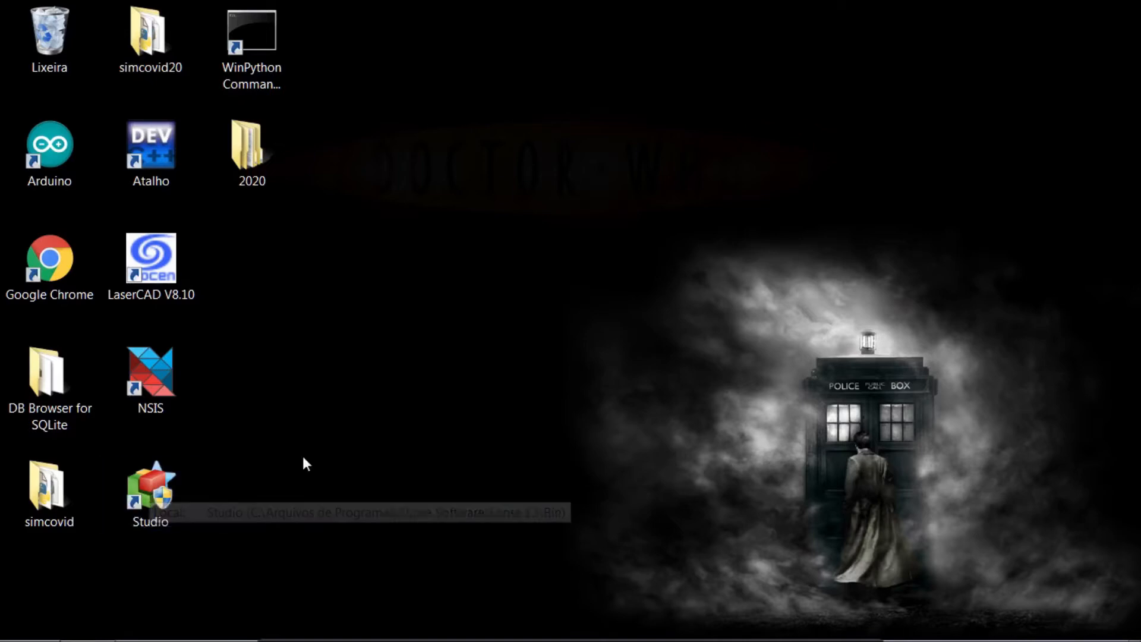
- Launch E3 Studio from the desktop, allow it to make changes and run it in demo mode
{"action": "double_click", "coordinate": [170, 493]}
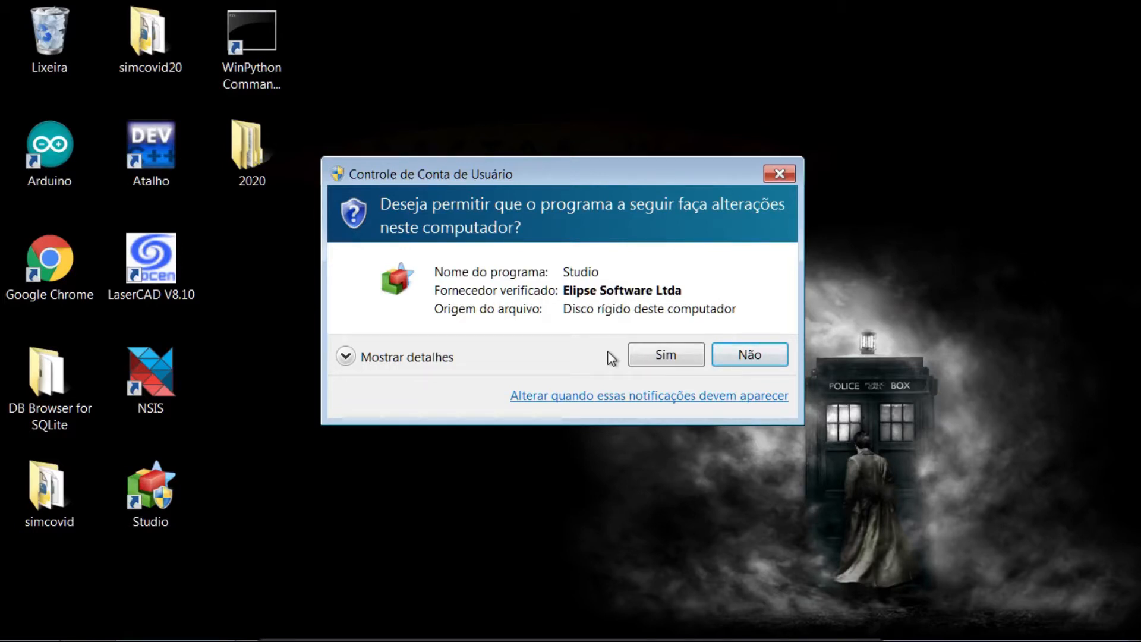
{"action": "left_click", "coordinate": [647, 357]}
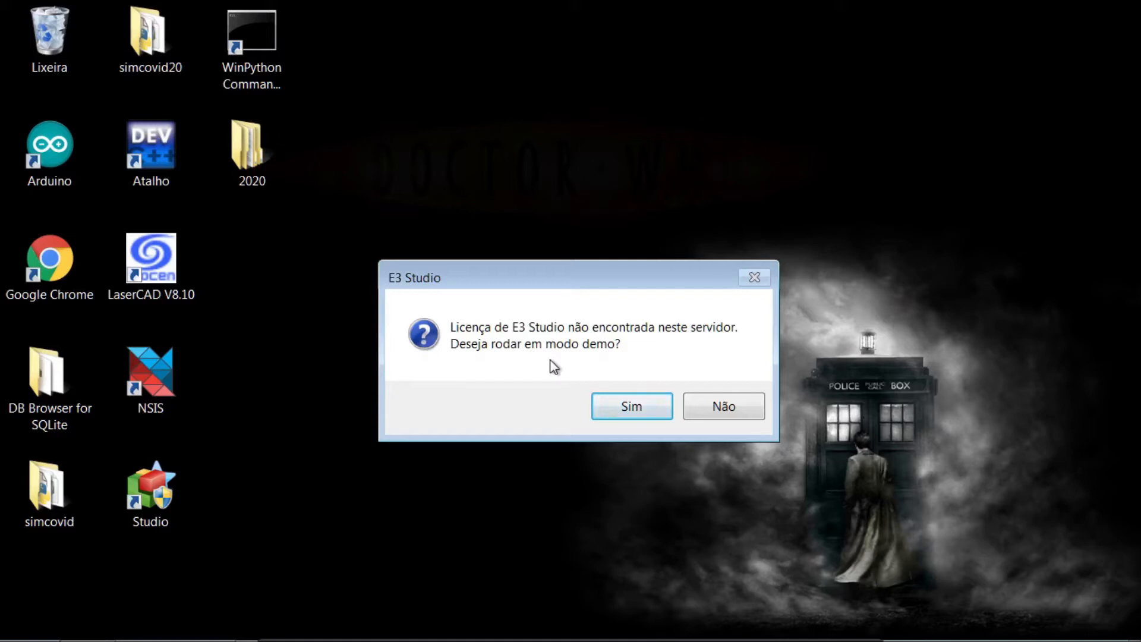
{"action": "left_click", "coordinate": [613, 406]}
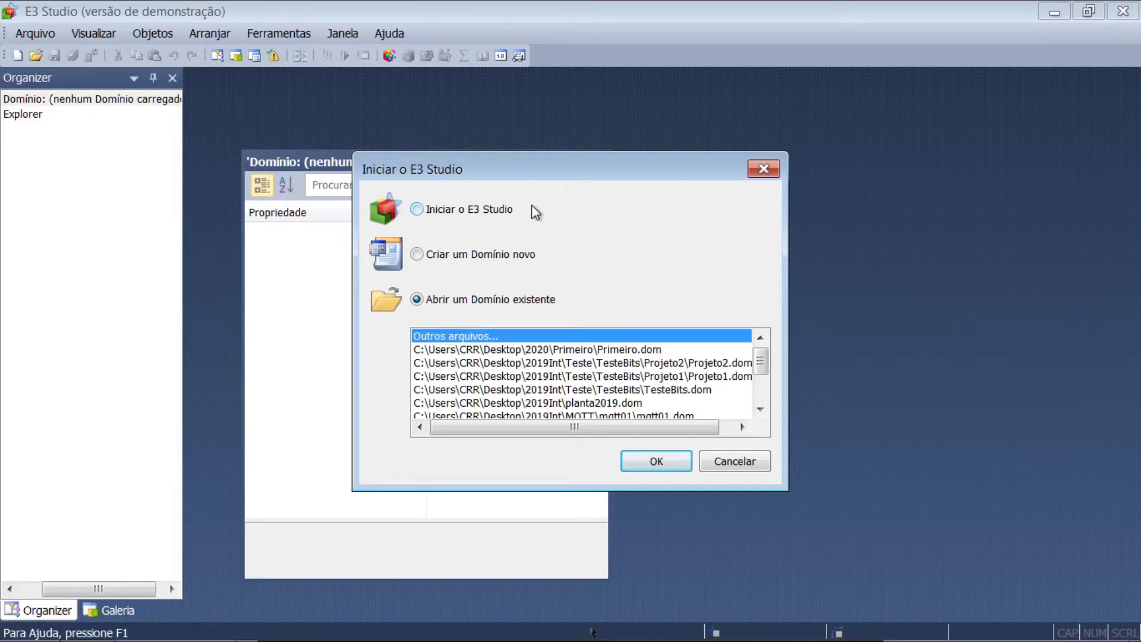
- Choose to create a new domain and begin the application wizard
{"action": "left_click", "coordinate": [418, 253]}
{"action": "left_click", "coordinate": [670, 463]}
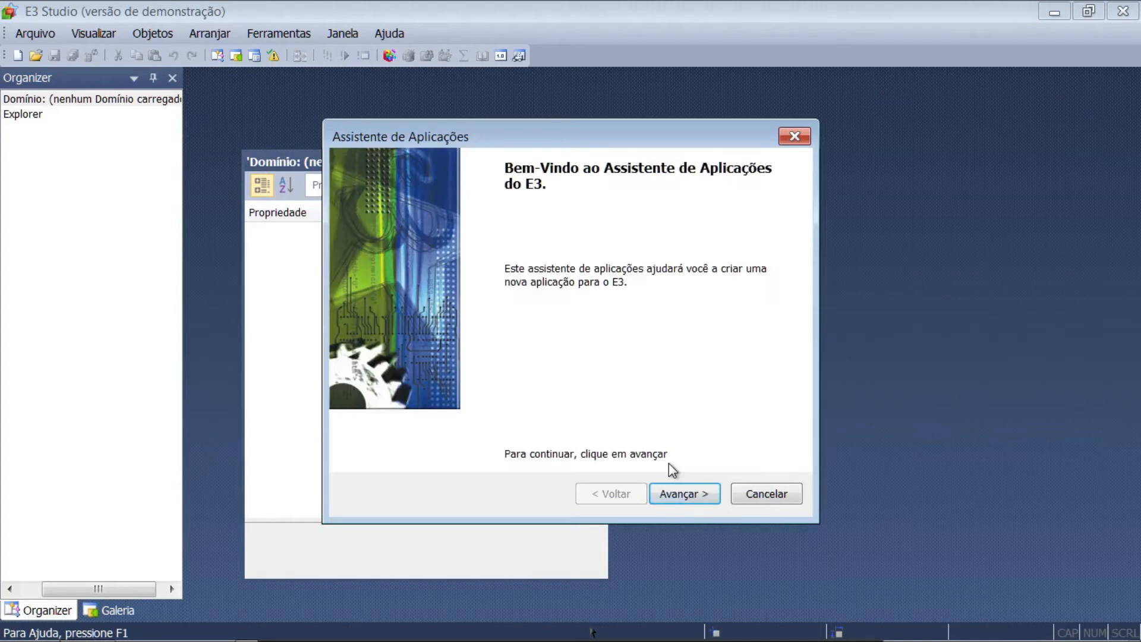
{"action": "left_click", "coordinate": [688, 499]}
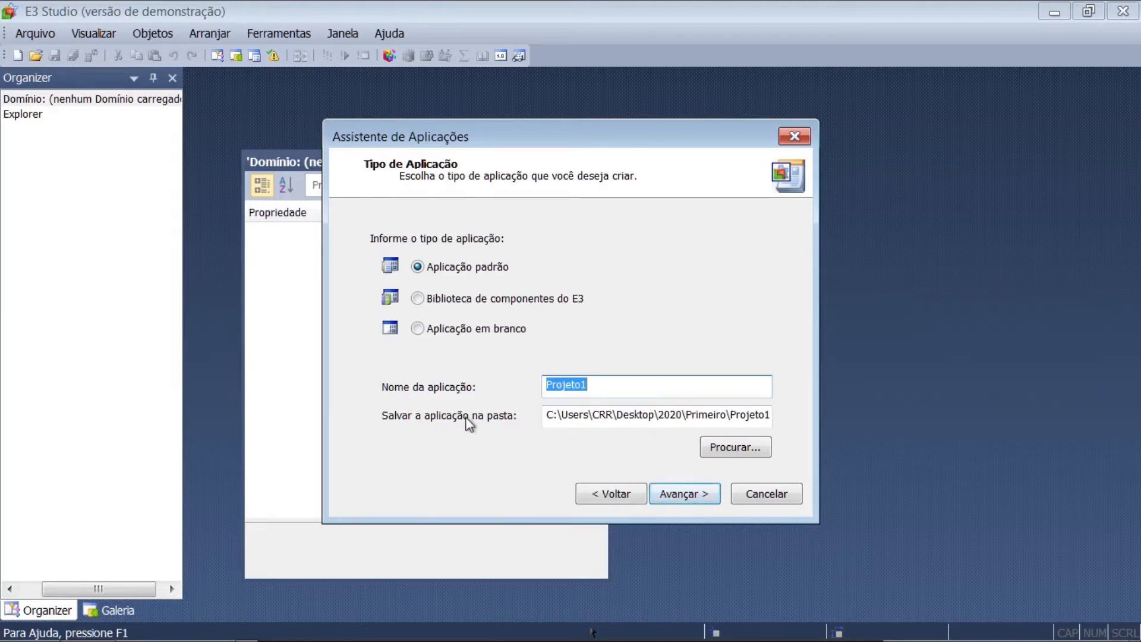
- Name the standard application IHMparte1 and have its new IHMparte1 folder created inside the desktop's 2020 folder
{"action": "left_click", "coordinate": [713, 449]}
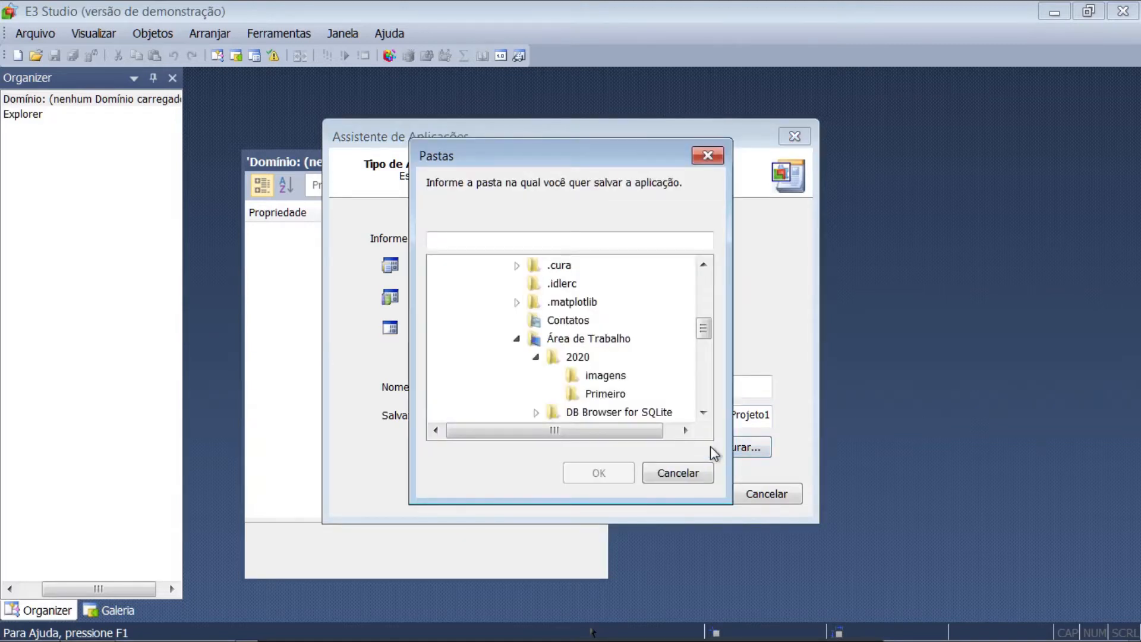
{"action": "left_click", "coordinate": [576, 357]}
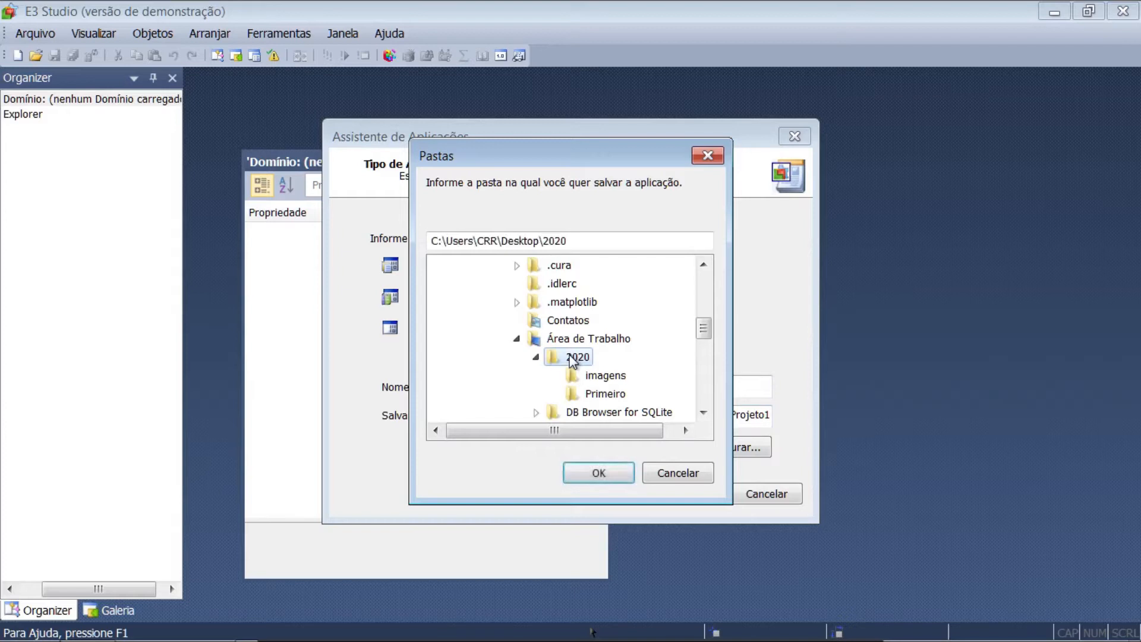
{"action": "left_click", "coordinate": [594, 473]}
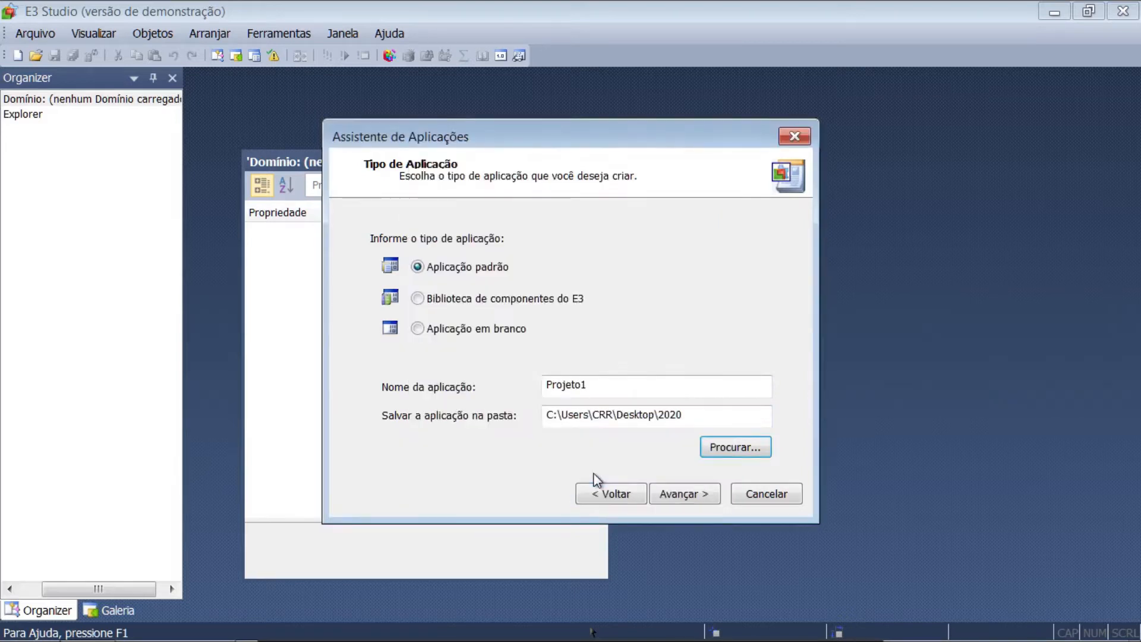
{"action": "double_click", "coordinate": [586, 384]}
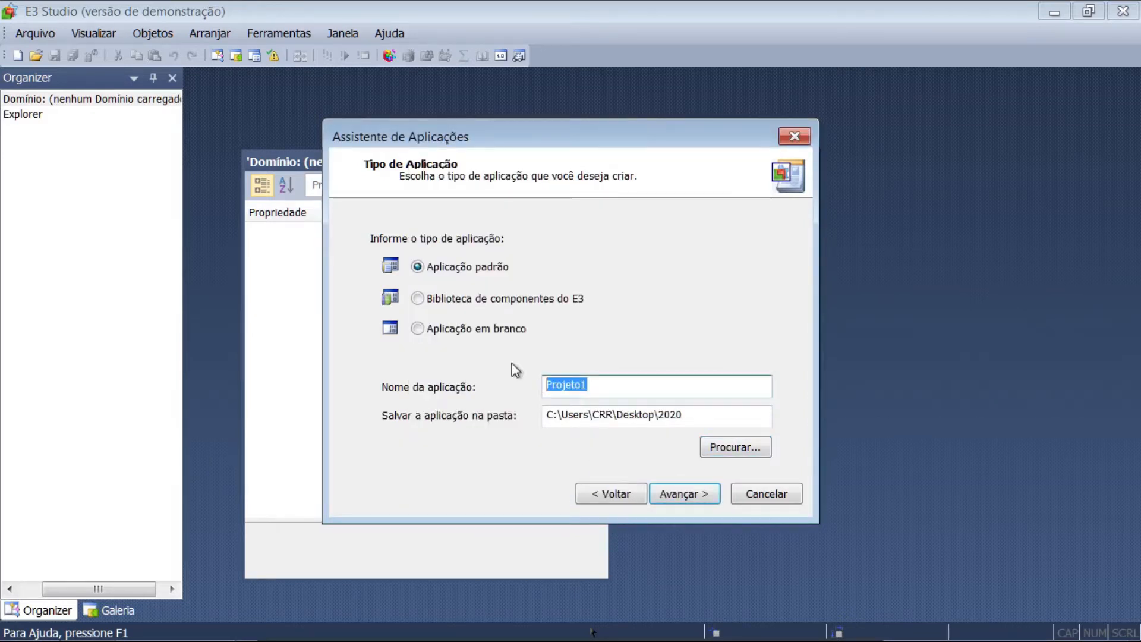
{"action": "type", "text": "IHM"}
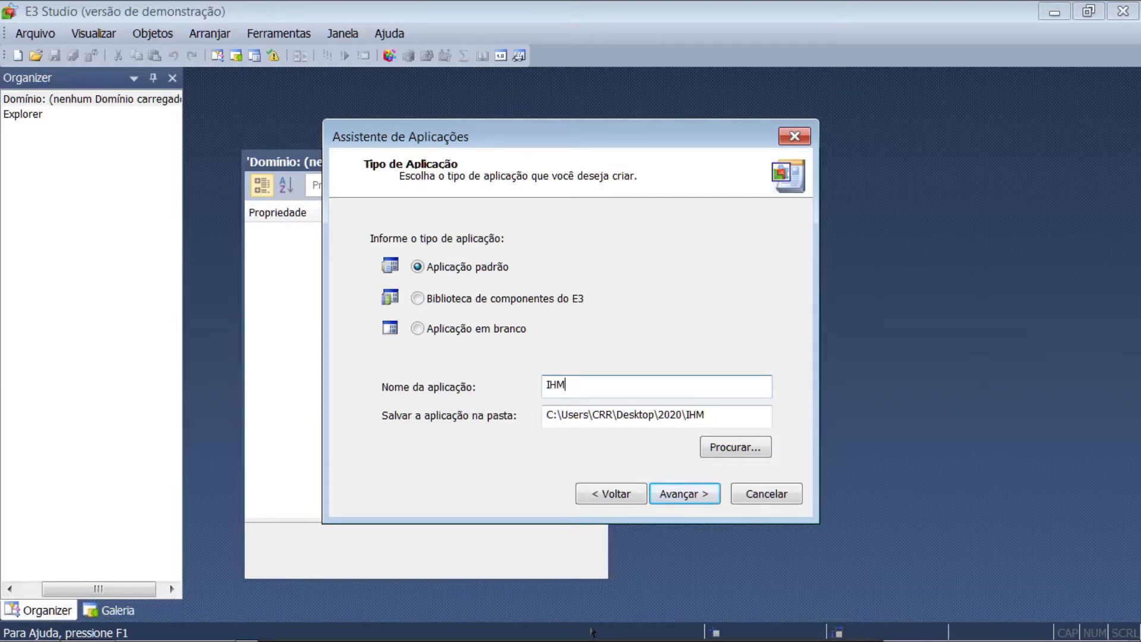
{"action": "type", "text": "parte1"}
{"action": "left_click", "coordinate": [685, 494]}
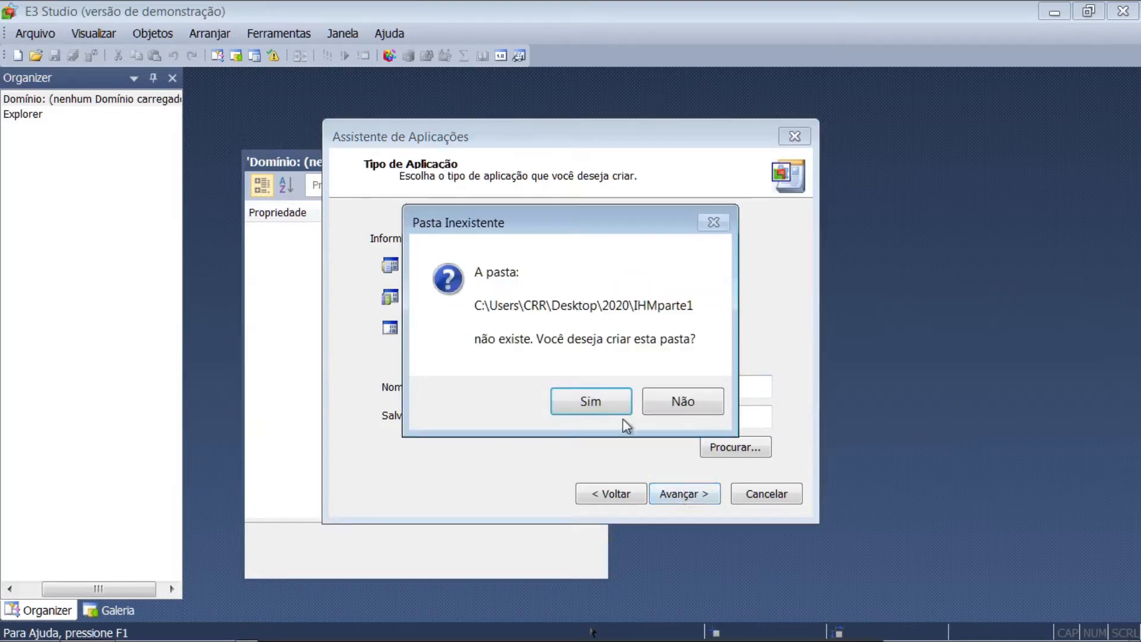
{"action": "left_click", "coordinate": [584, 404]}
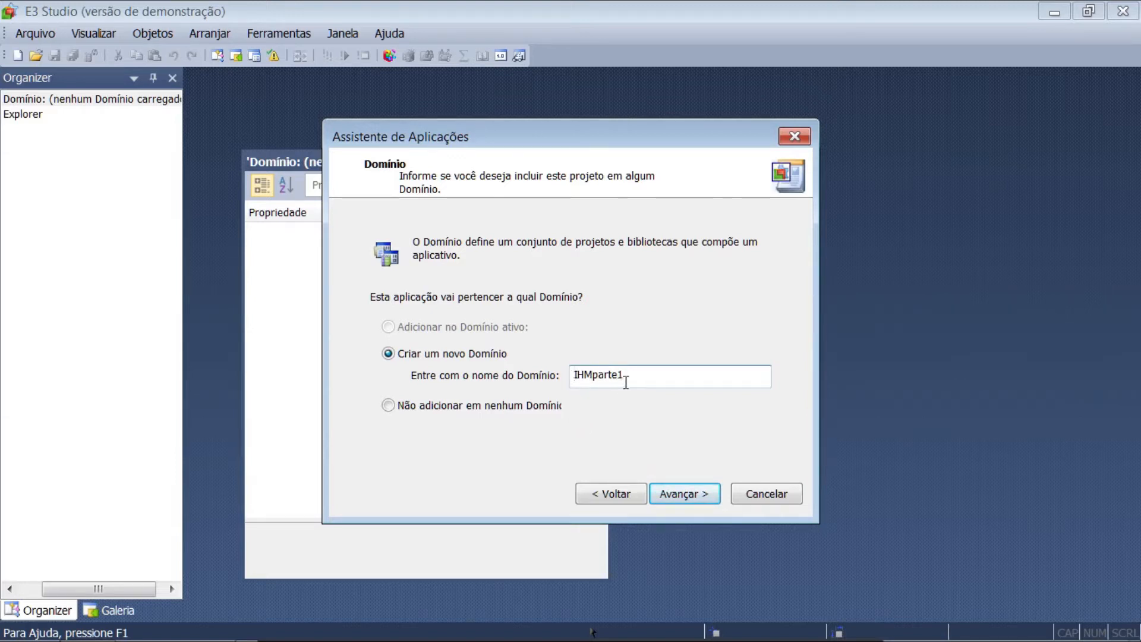
- Accept the new domain IHMparte1 and set the Viewer's screen resolution to 800 x 600
{"action": "left_click", "coordinate": [681, 496]}
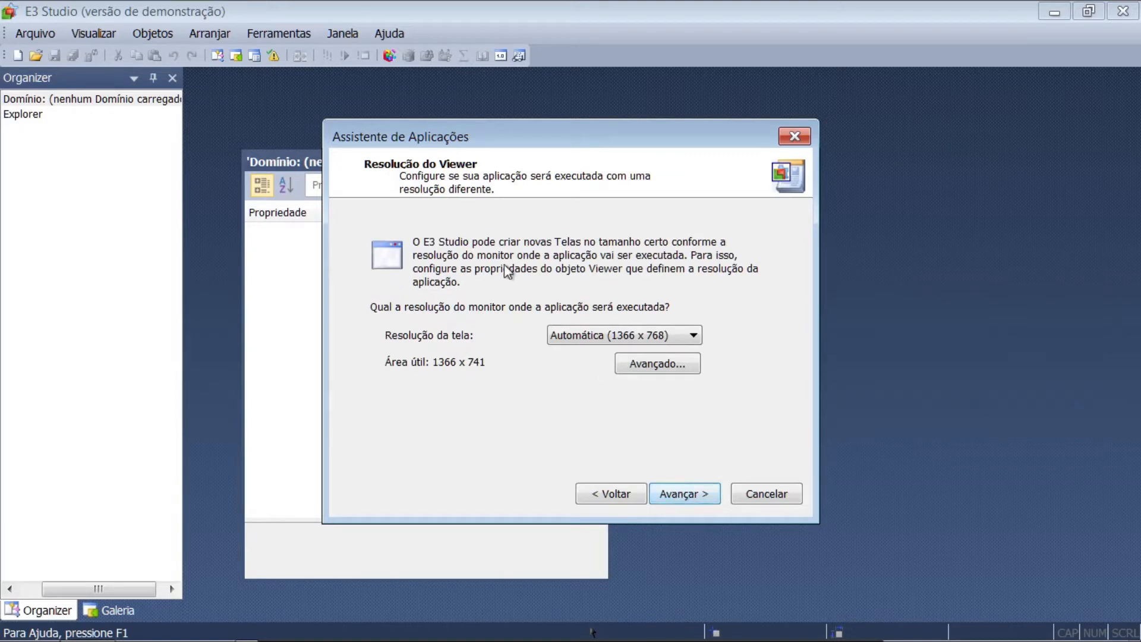
{"action": "left_click", "coordinate": [568, 336]}
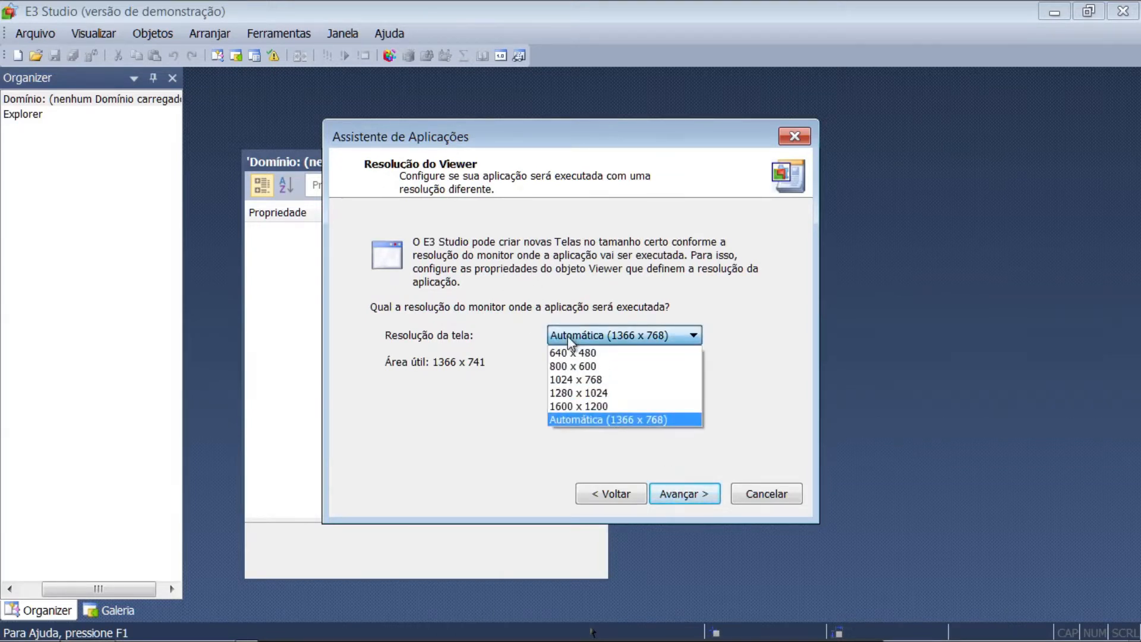
{"action": "left_click", "coordinate": [580, 366]}
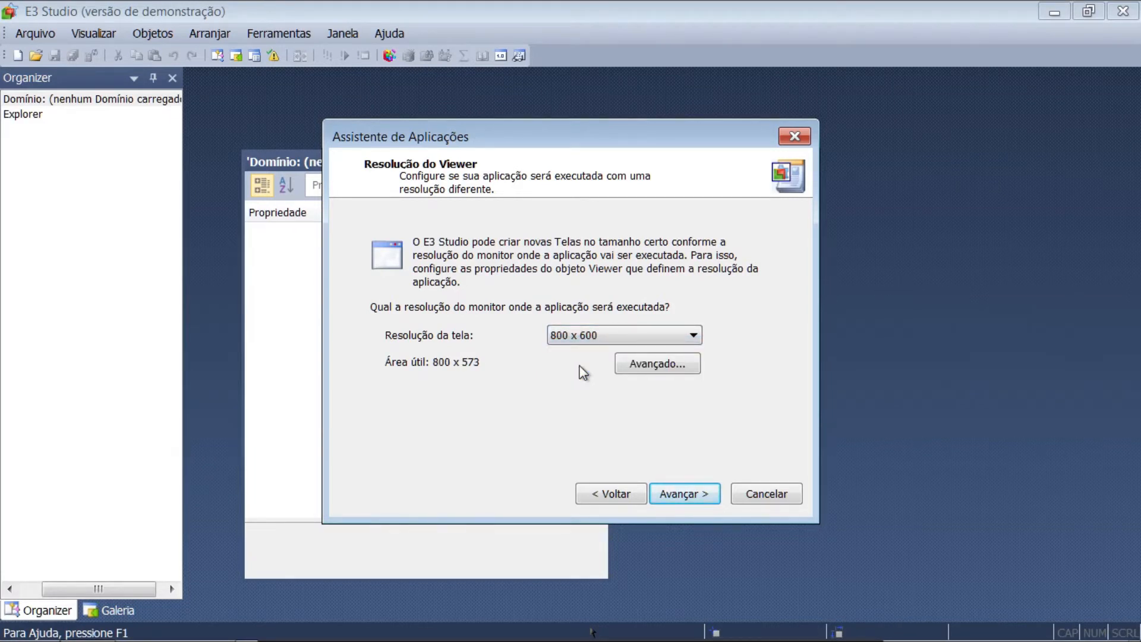
{"action": "left_click", "coordinate": [673, 500]}
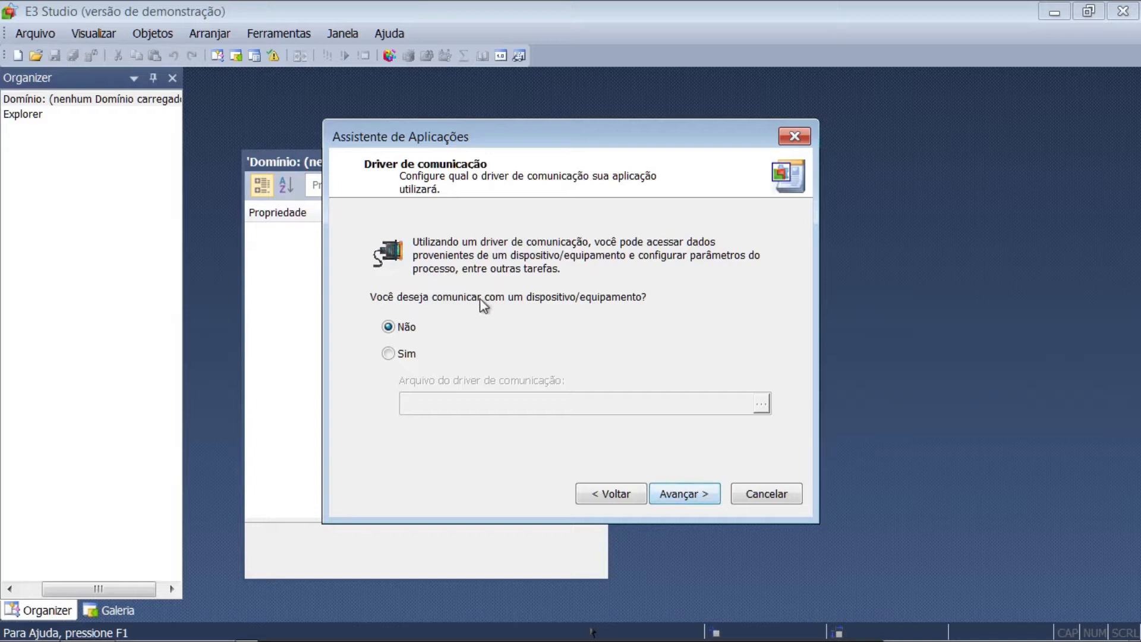
- Leave out the communication driver, database and alarms, and generate the application
{"action": "left_click", "coordinate": [686, 491]}
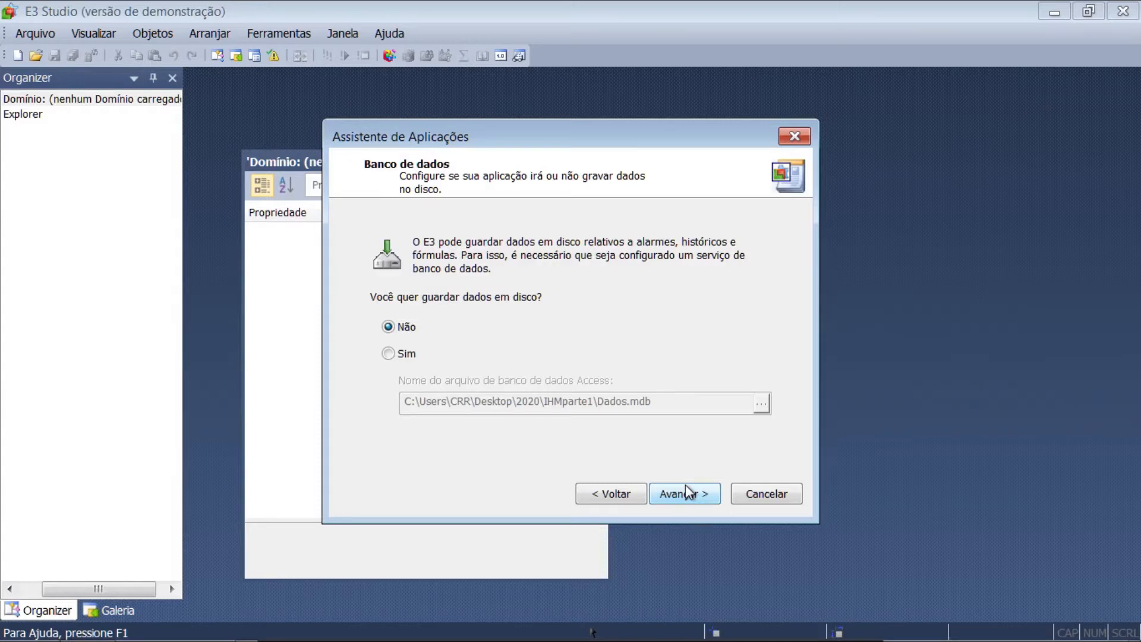
{"action": "left_click", "coordinate": [685, 487]}
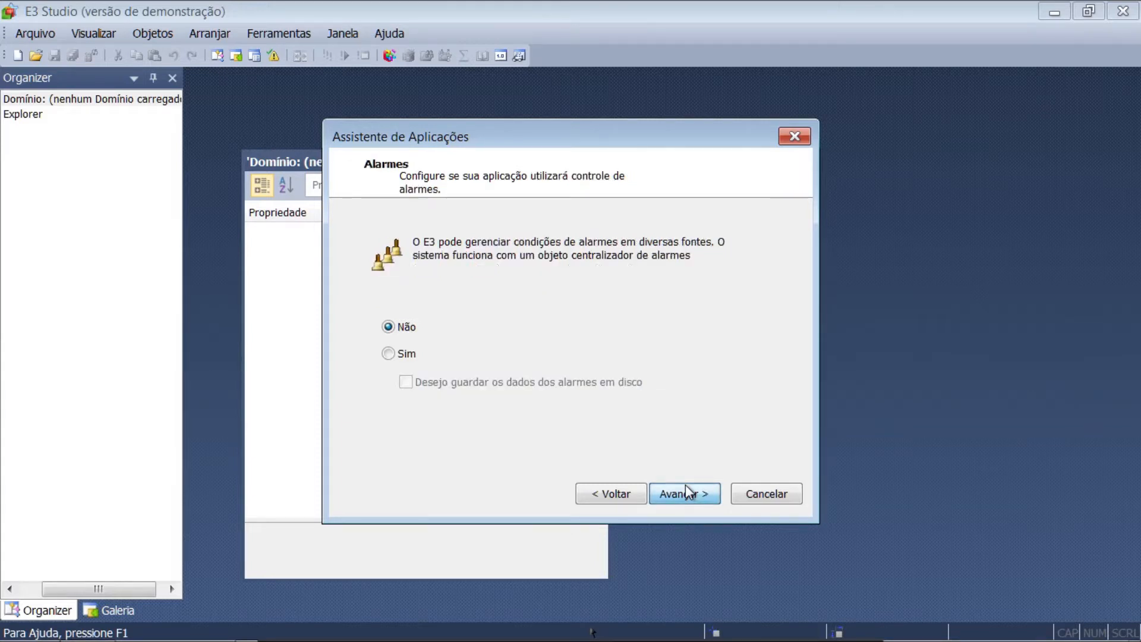
{"action": "left_click", "coordinate": [685, 492]}
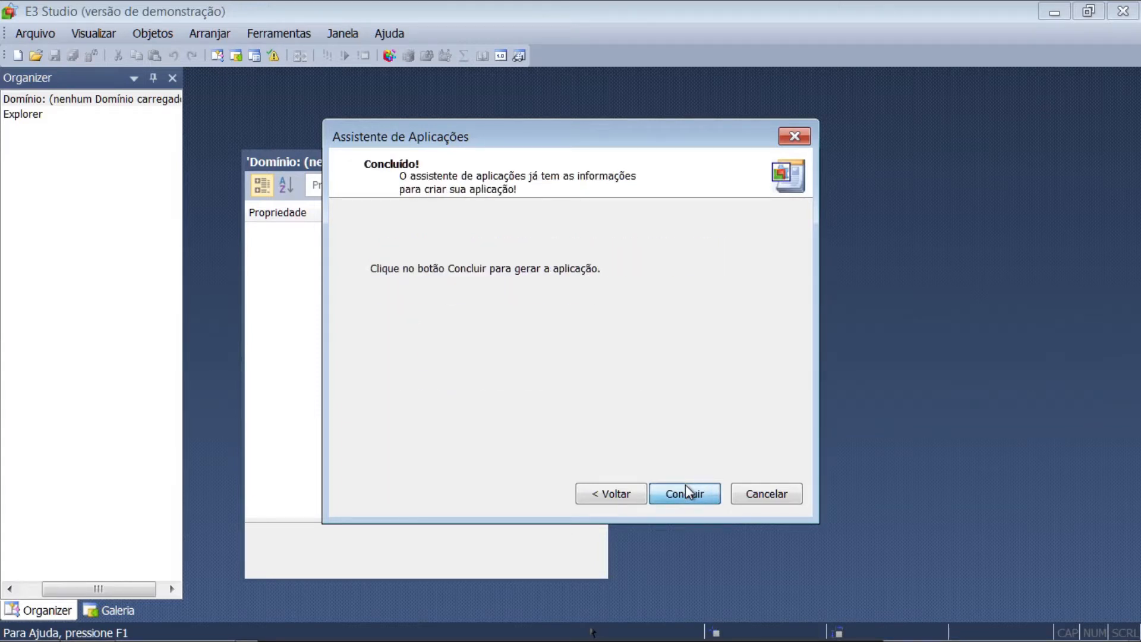
{"action": "left_click", "coordinate": [685, 484]}
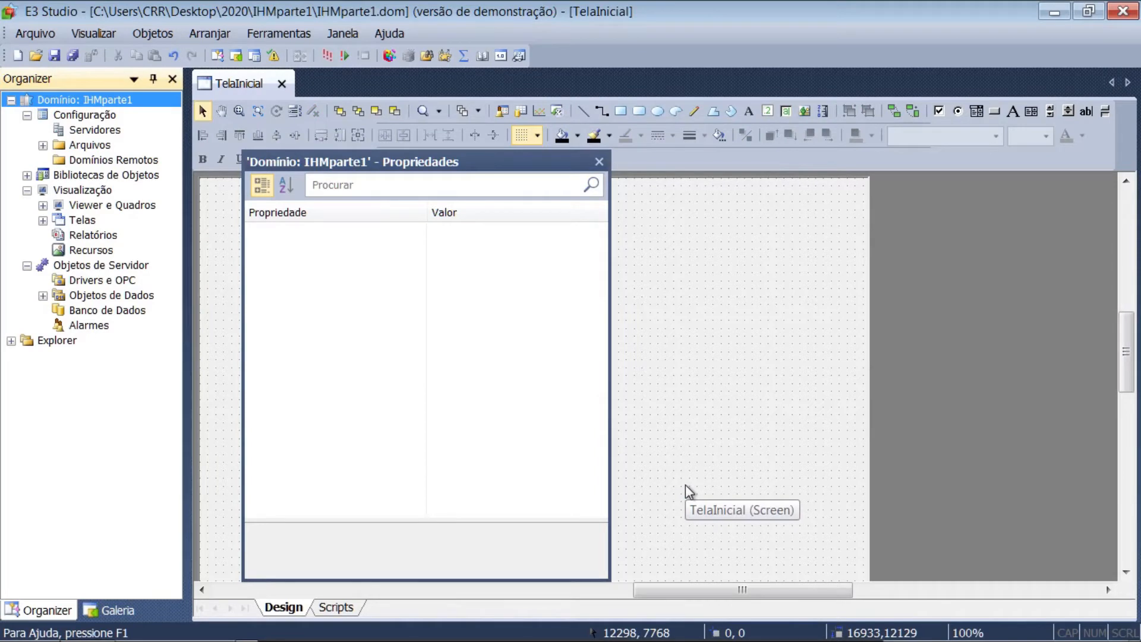
- Examine the Viewer object's properties, keeping the floating properties window clear of the screen's drawing area
{"action": "left_click_drag", "start_coordinate": [399, 162], "coordinate": [958, 231]}
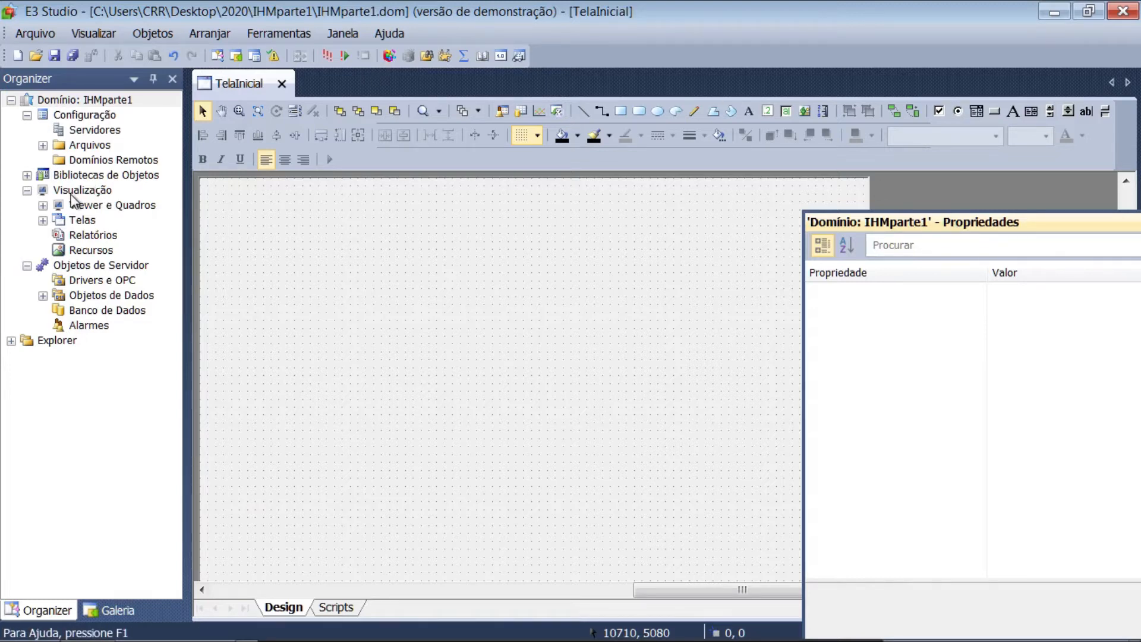
{"action": "left_click", "coordinate": [43, 205]}
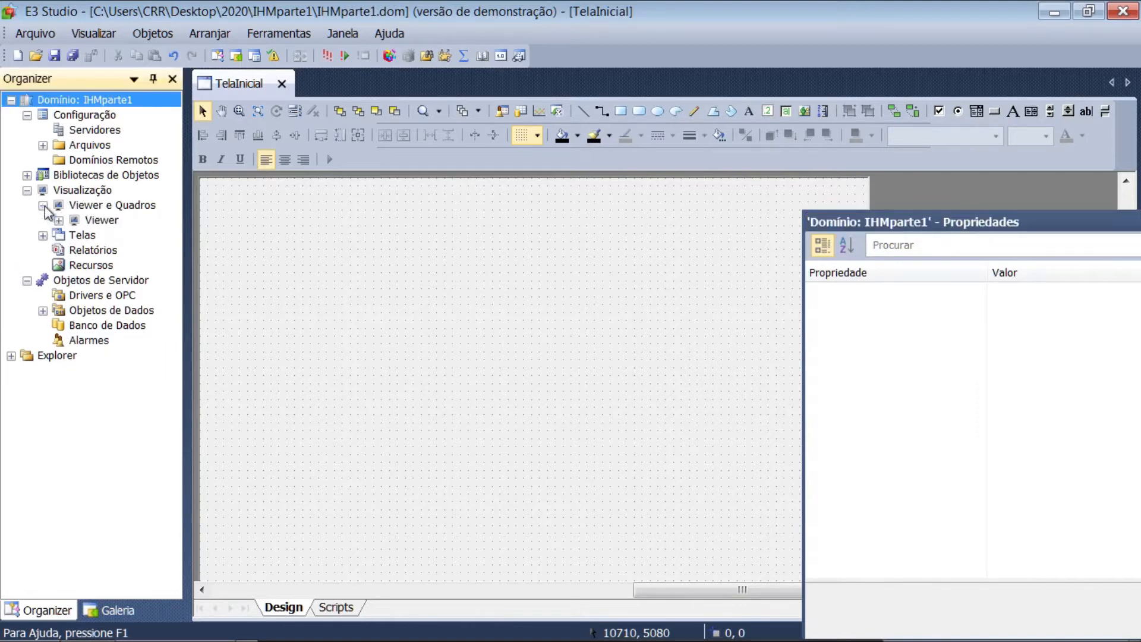
{"action": "left_click", "coordinate": [100, 221]}
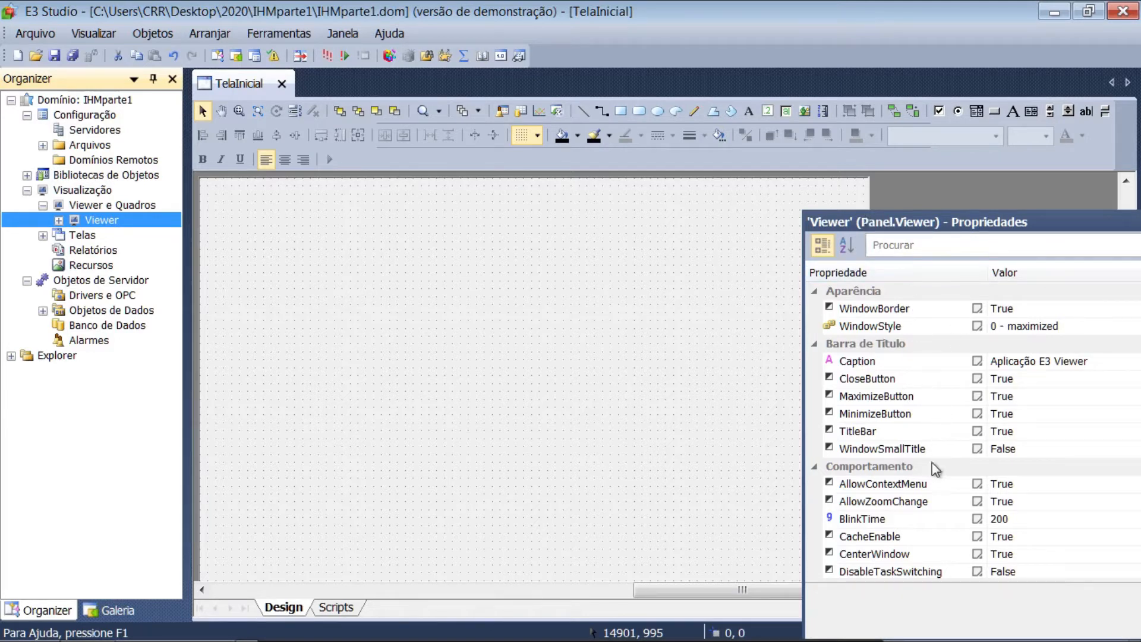
{"action": "left_click_drag", "start_coordinate": [897, 222], "coordinate": [850, 193]}
{"action": "mouse_move", "coordinate": [1110, 314]}
{"action": "left_mouse_down"}
{"action": "mouse_move", "coordinate": [1109, 520]}
{"action": "mouse_move", "coordinate": [1118, 312]}
{"action": "left_mouse_up"}
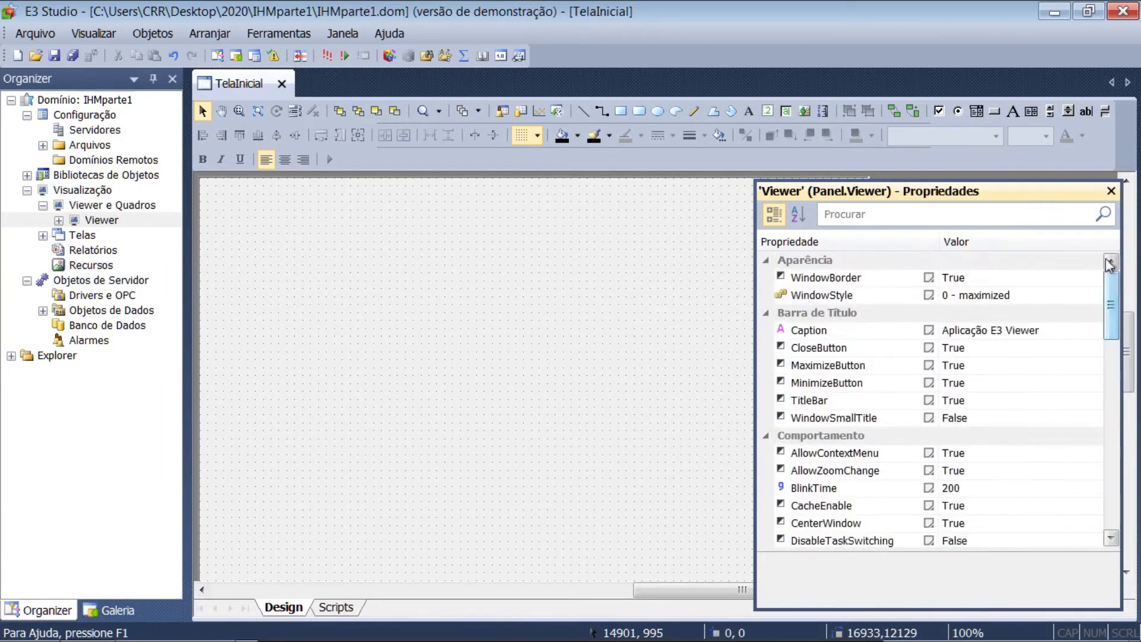
{"action": "left_click_drag", "start_coordinate": [884, 198], "coordinate": [1013, 214]}
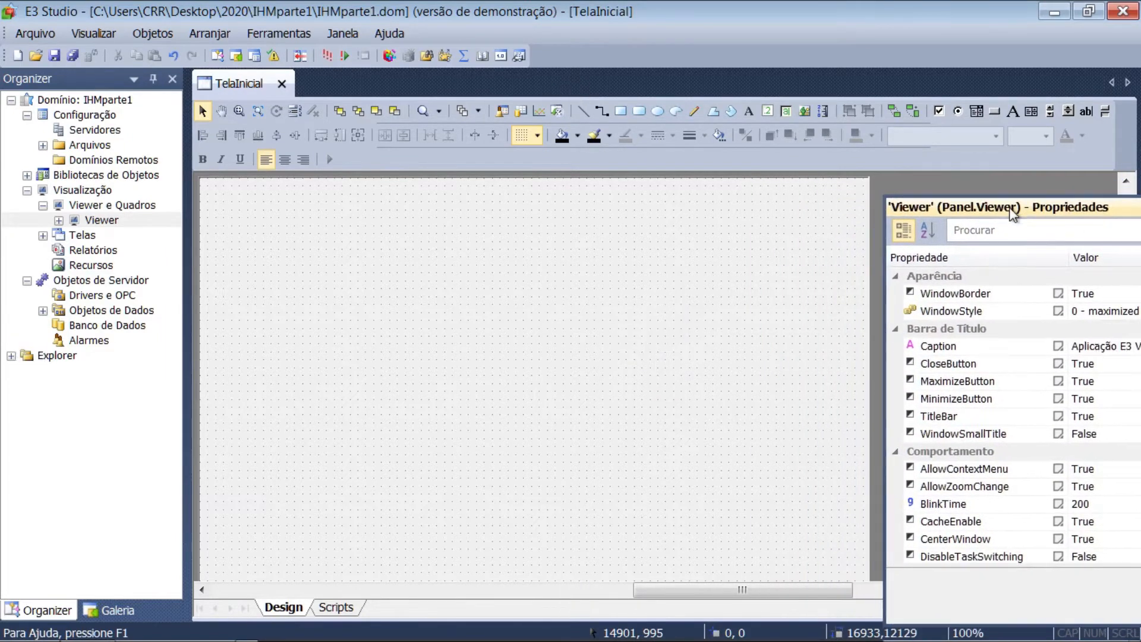
- Set the caption of the TelaInicial screen to "Primeira IHM"
{"action": "left_click", "coordinate": [42, 237]}
{"action": "left_click", "coordinate": [42, 237]}
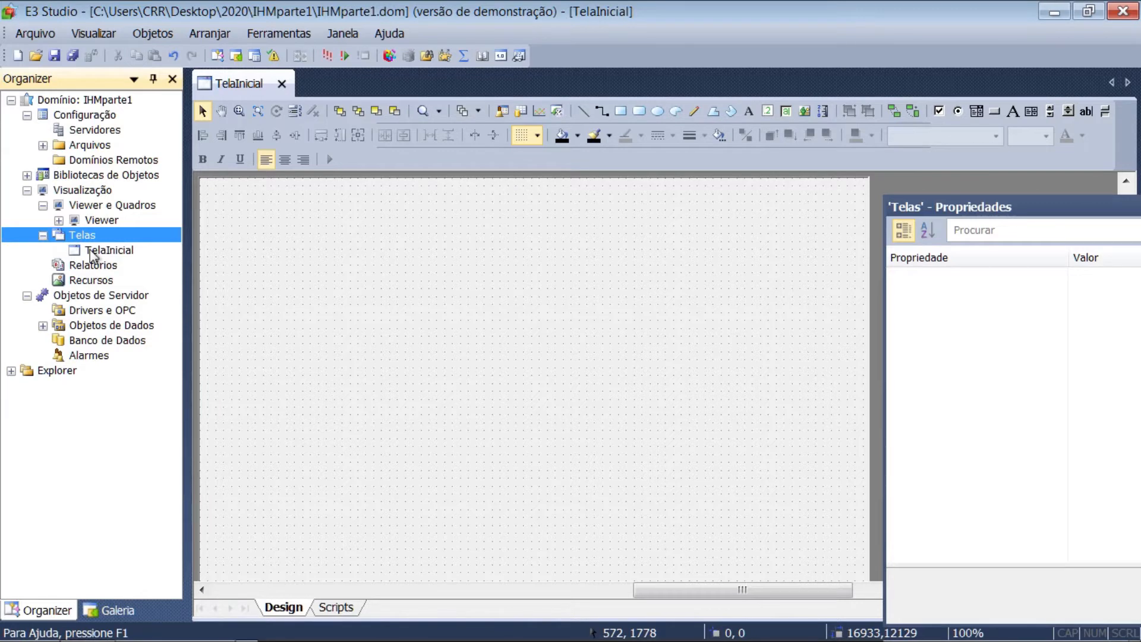
{"action": "left_click", "coordinate": [90, 249]}
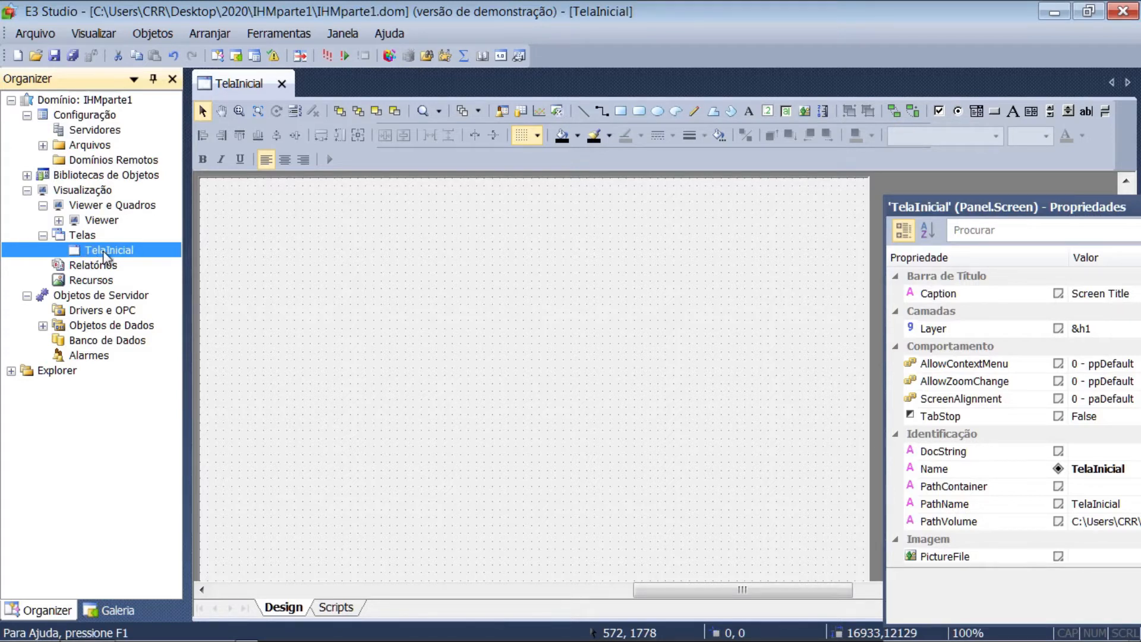
{"action": "left_click_drag", "start_coordinate": [944, 208], "coordinate": [817, 210]}
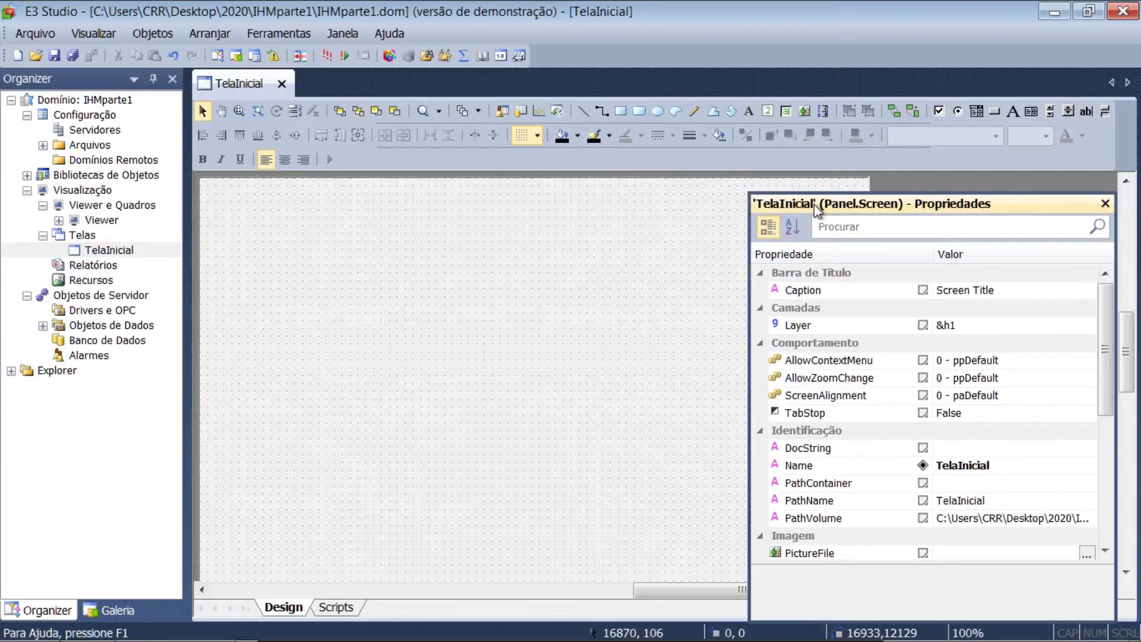
{"action": "left_click", "coordinate": [963, 293]}
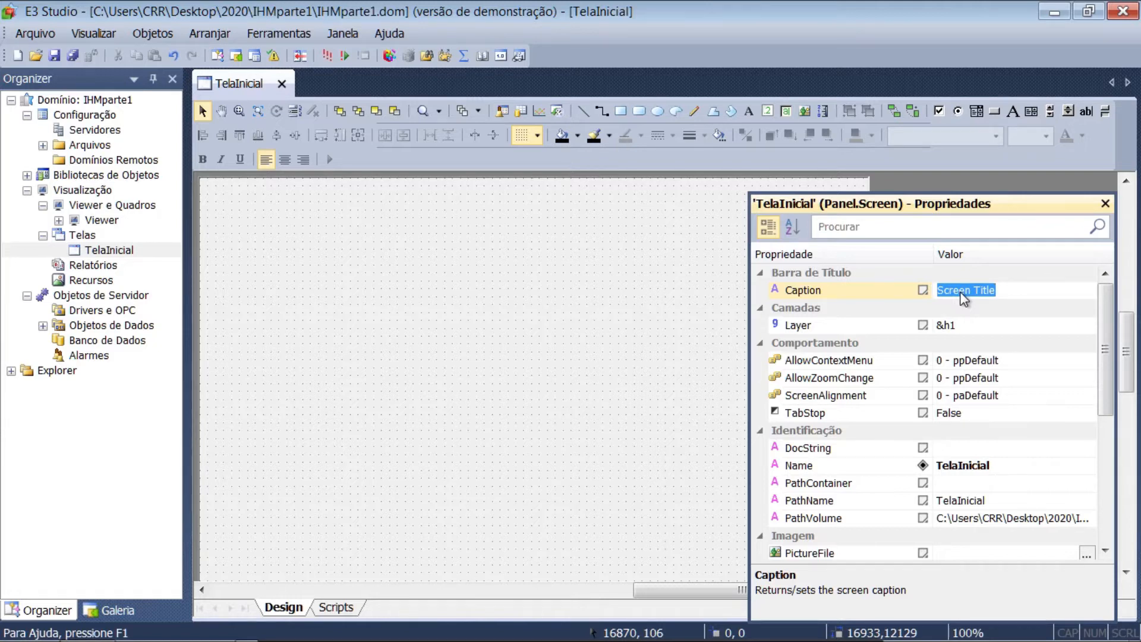
{"action": "type", "text": "Primeira IHM"}
- Rename the TelaInicial screen to Primeira and keep its title bar, layers and behaviour property groups collapsed
{"action": "left_click", "coordinate": [760, 274]}
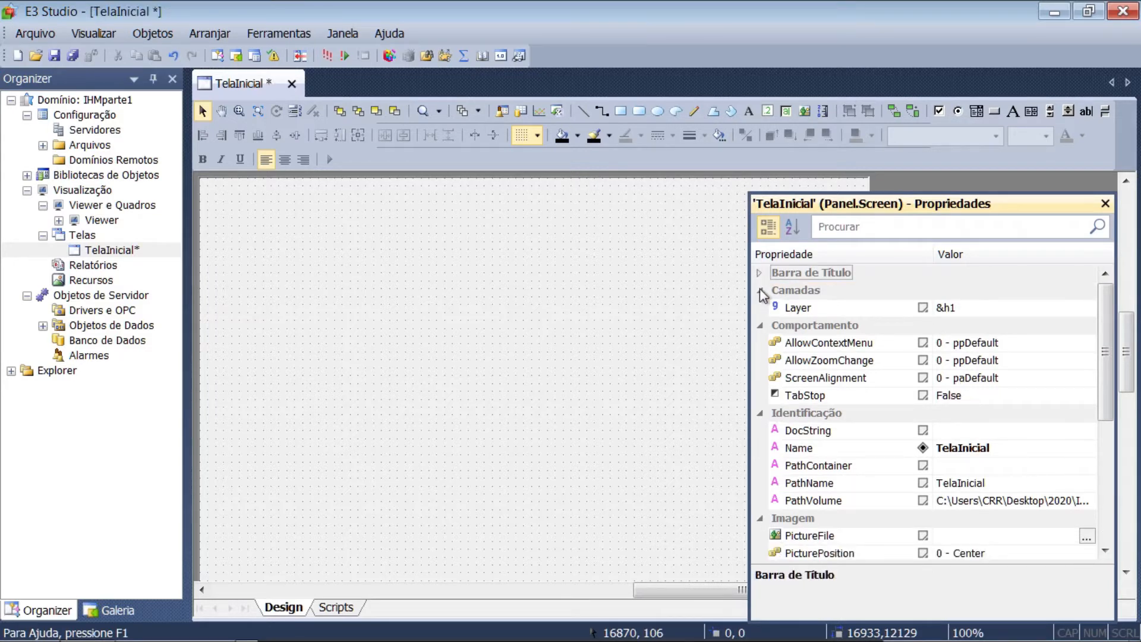
{"action": "left_click", "coordinate": [761, 291]}
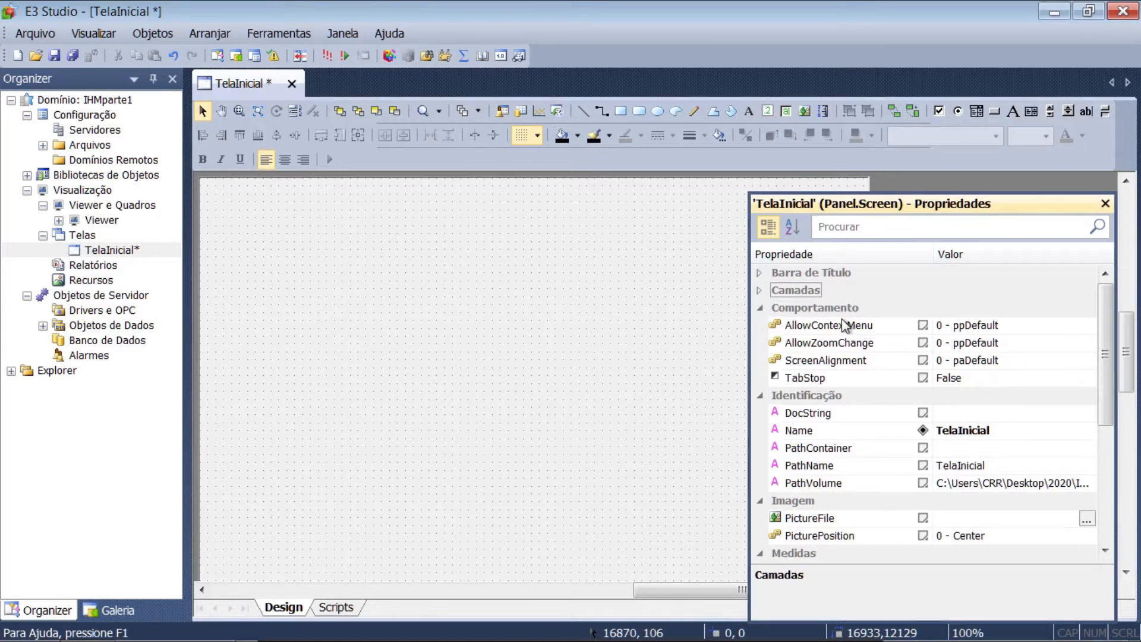
{"action": "left_click", "coordinate": [760, 308]}
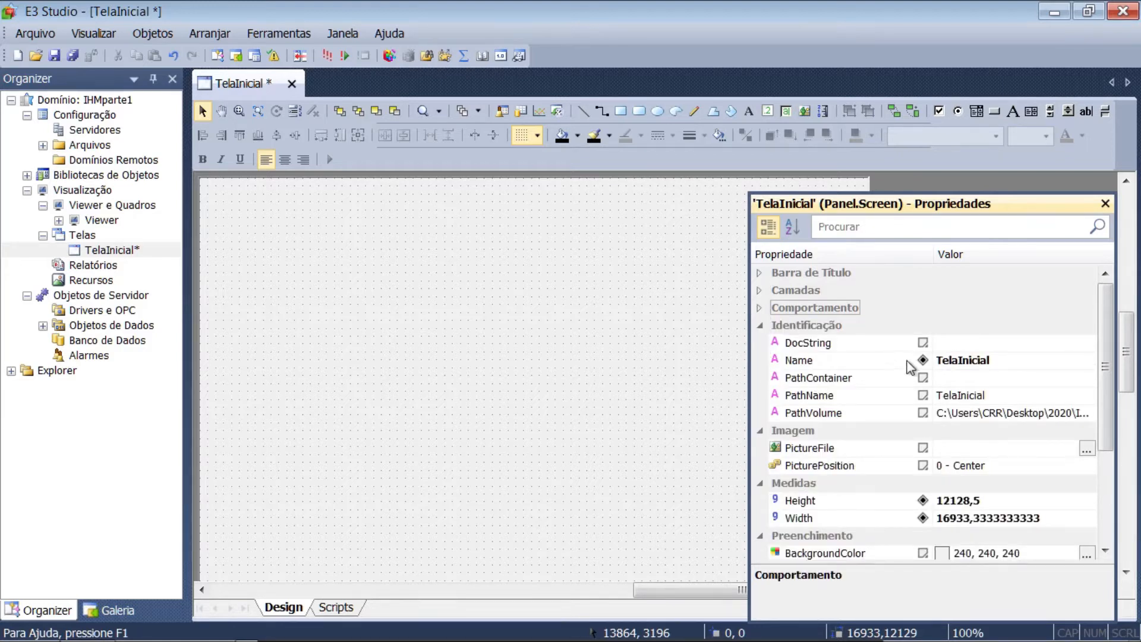
{"action": "left_click", "coordinate": [946, 363]}
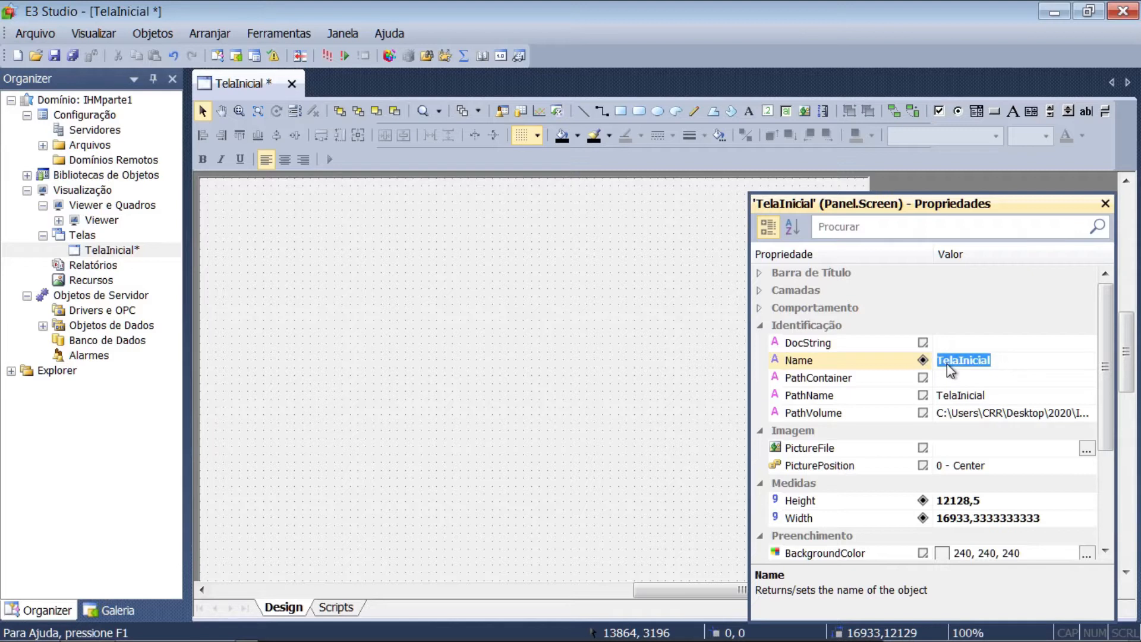
{"action": "type", "text": "Primeira"}
{"action": "key", "text": "Return"}
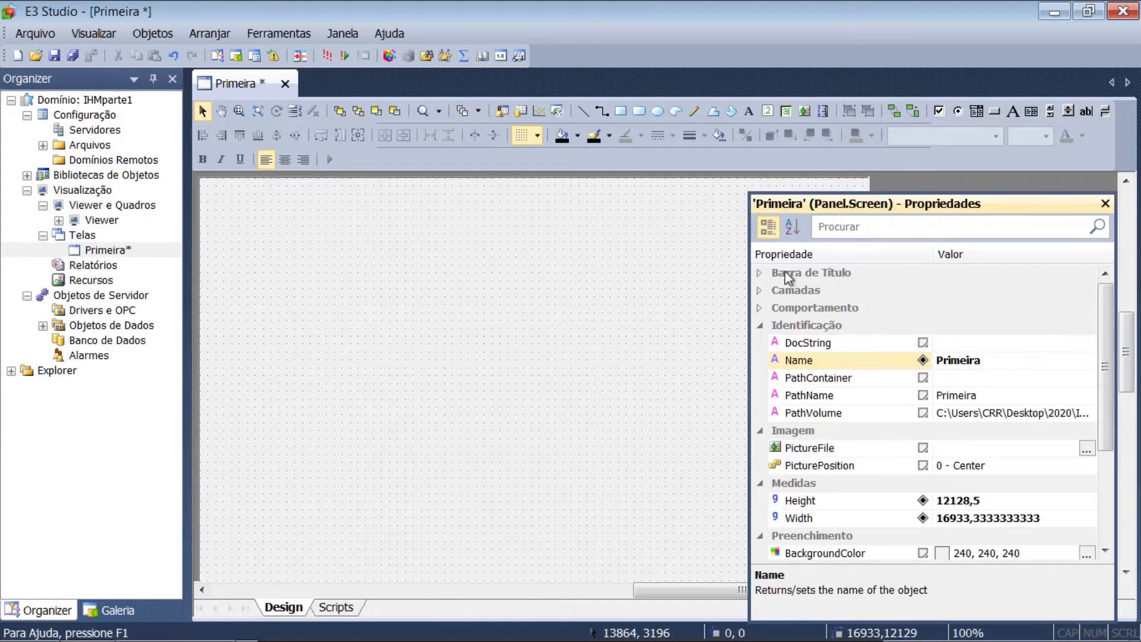
{"action": "left_click", "coordinate": [760, 274]}
{"action": "left_click", "coordinate": [759, 274]}
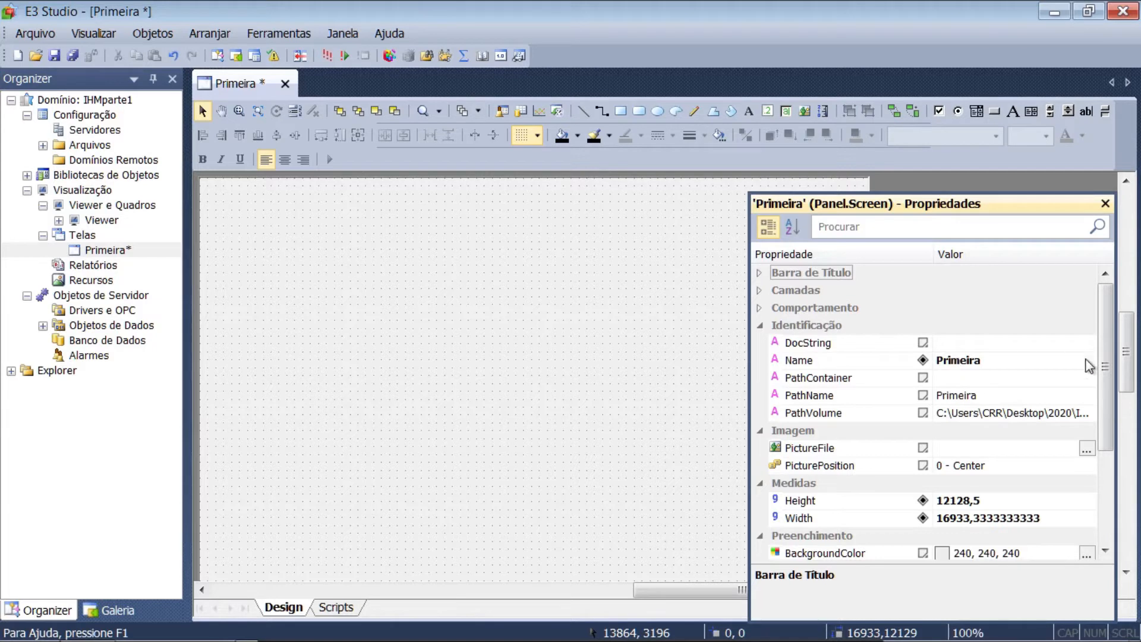
- Set the Primeira screen's background colour to the light blue 223, 234, 254
{"action": "mouse_move", "coordinate": [1108, 376]}
{"action": "left_mouse_down"}
{"action": "mouse_move", "coordinate": [1106, 408]}
{"action": "mouse_move", "coordinate": [1103, 369]}
{"action": "left_mouse_up"}
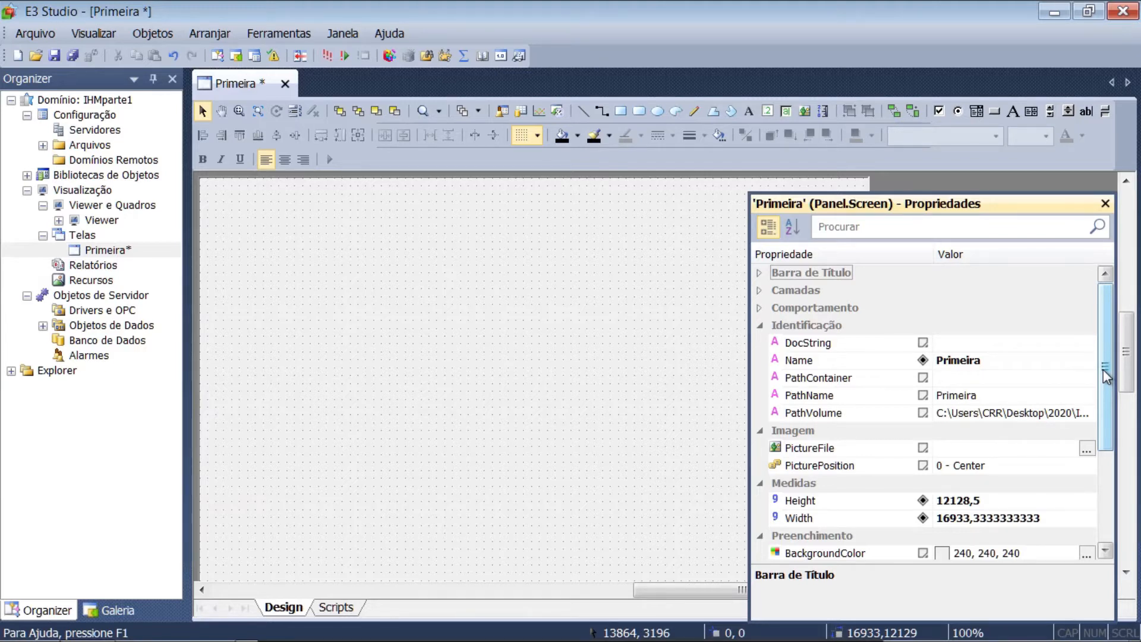
{"action": "left_click_drag", "start_coordinate": [1103, 368], "coordinate": [1096, 494]}
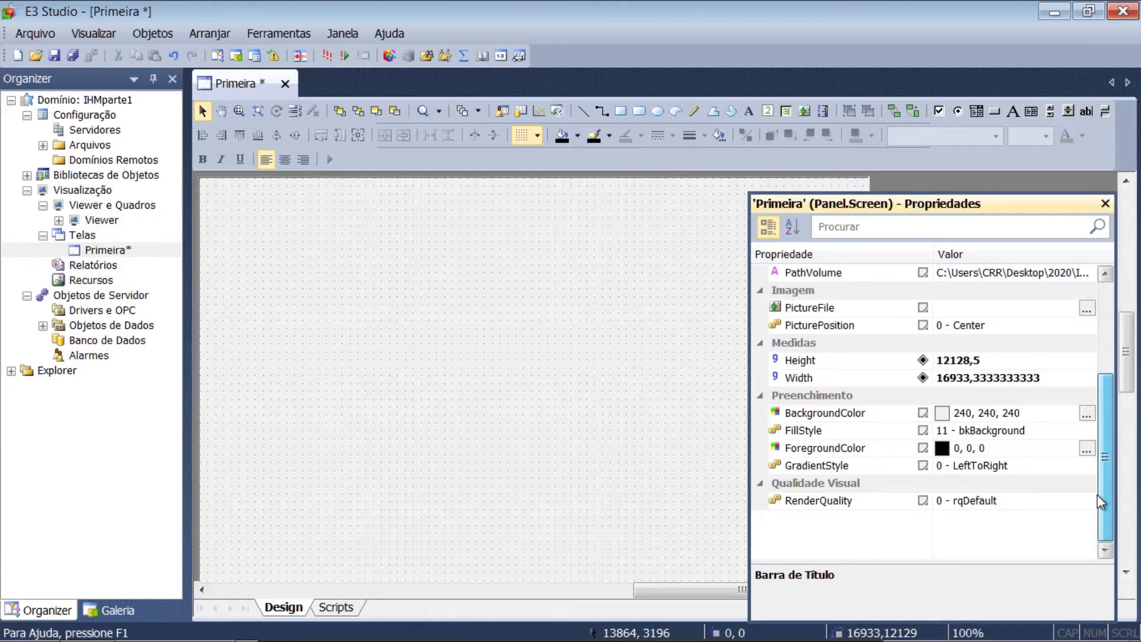
{"action": "left_click_drag", "start_coordinate": [1096, 494], "coordinate": [1093, 430]}
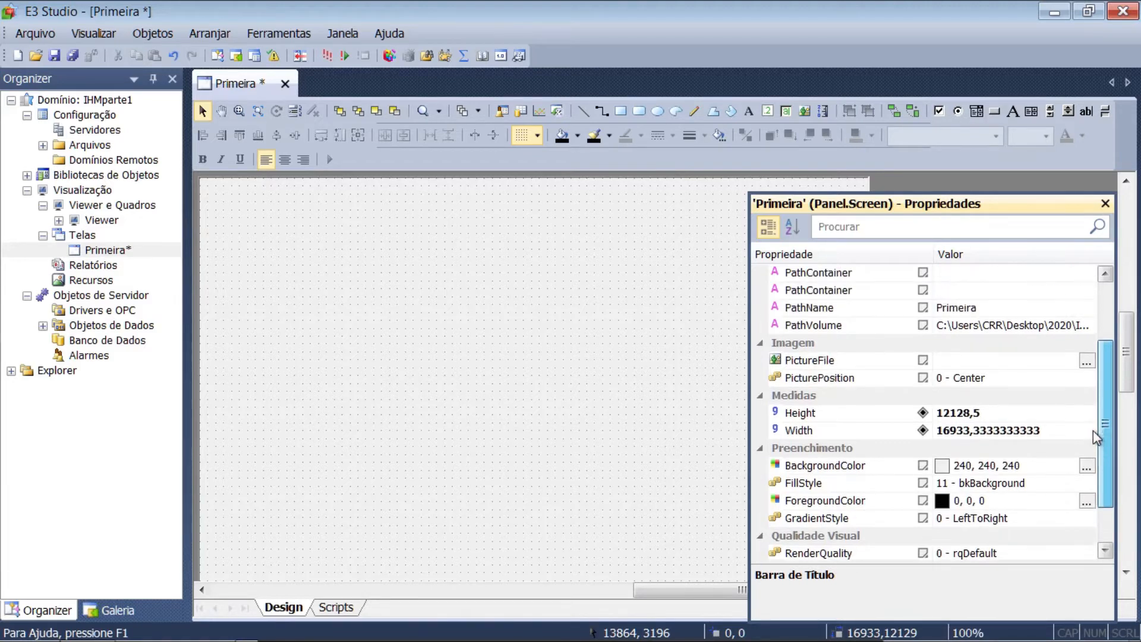
{"action": "left_click", "coordinate": [1085, 383]}
{"action": "left_click", "coordinate": [1085, 383]}
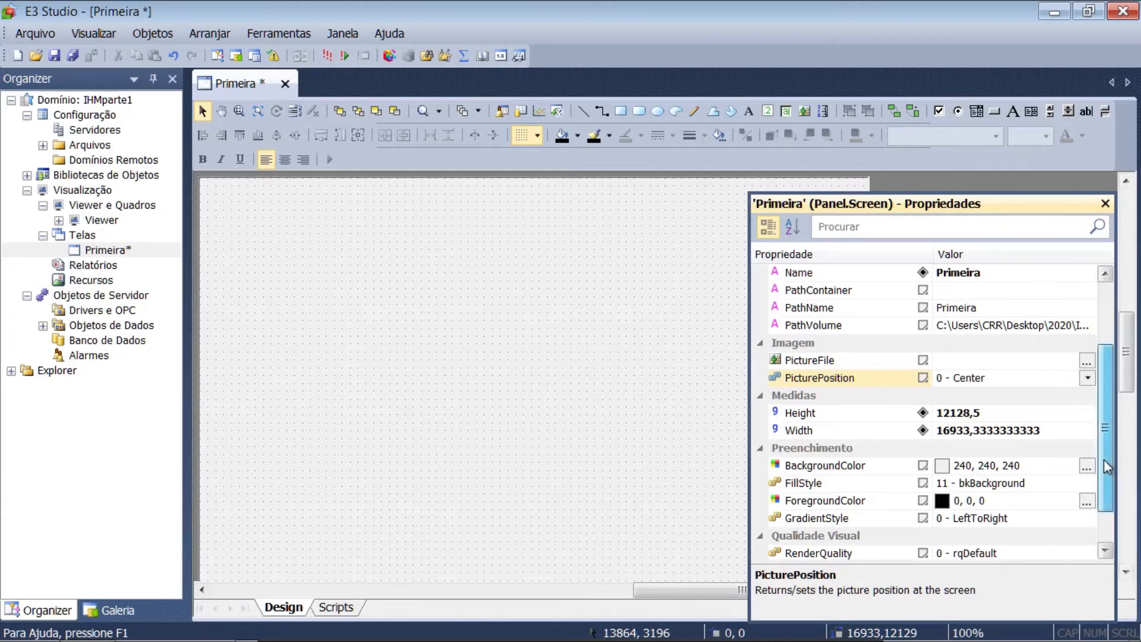
{"action": "scroll", "coordinate": [1104, 461], "scroll_direction": "down", "scroll_amount": 1}
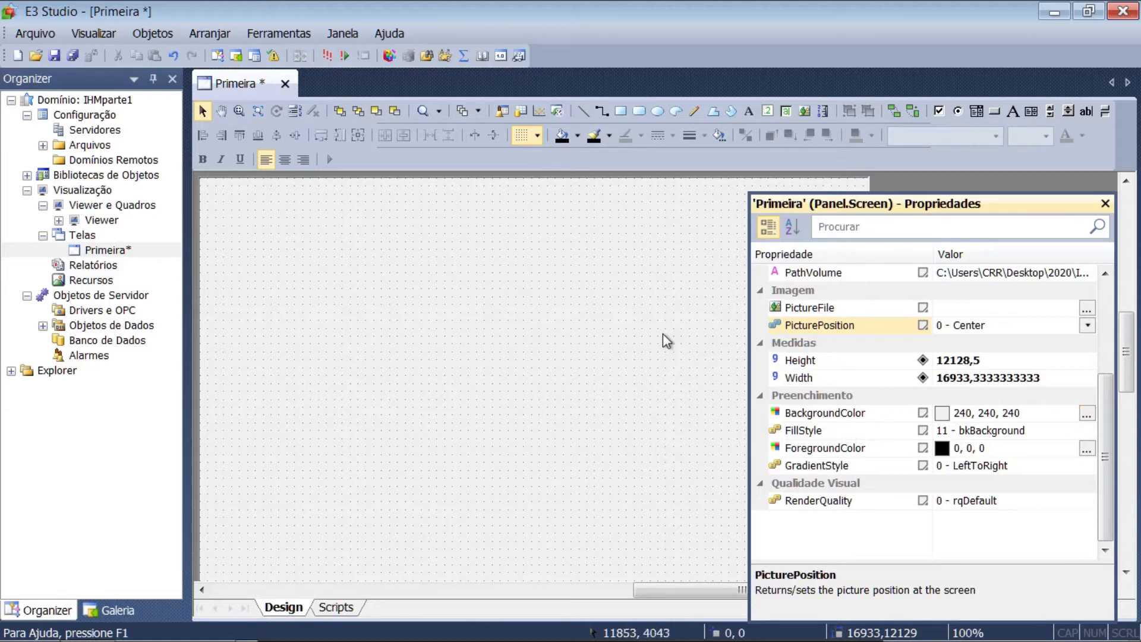
{"action": "left_click", "coordinate": [1086, 414]}
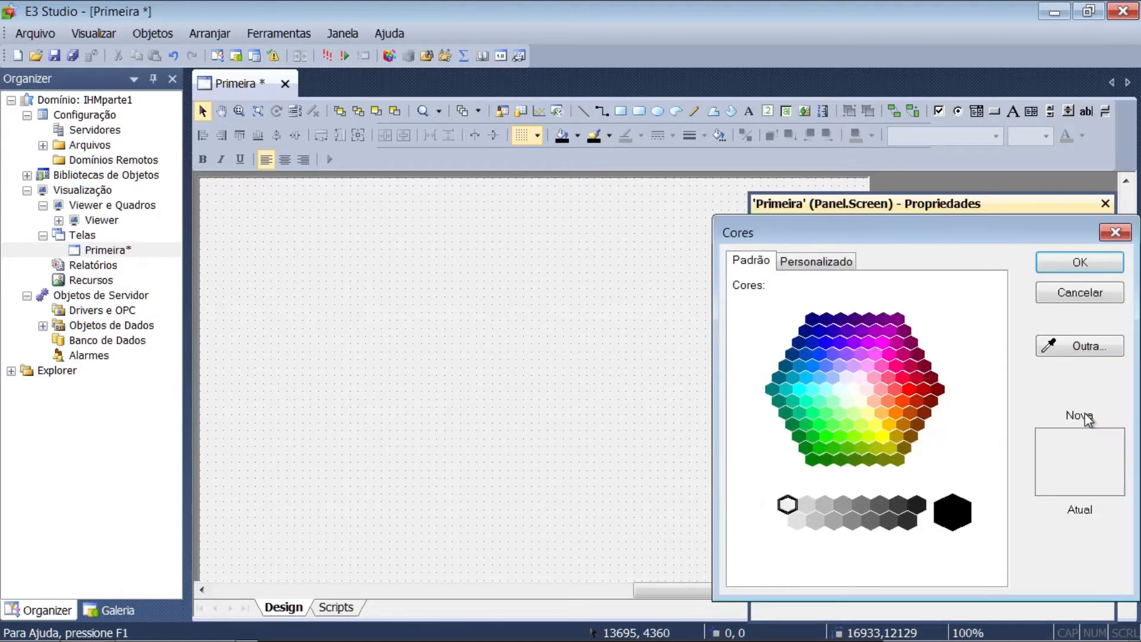
{"action": "left_click", "coordinate": [833, 377]}
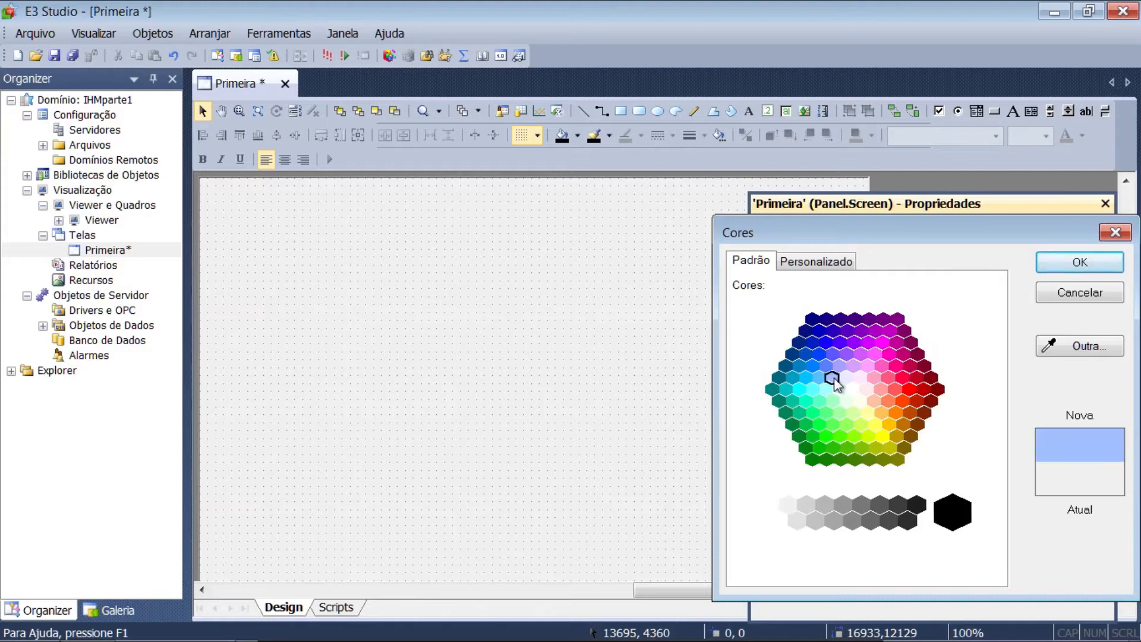
{"action": "left_click", "coordinate": [792, 267]}
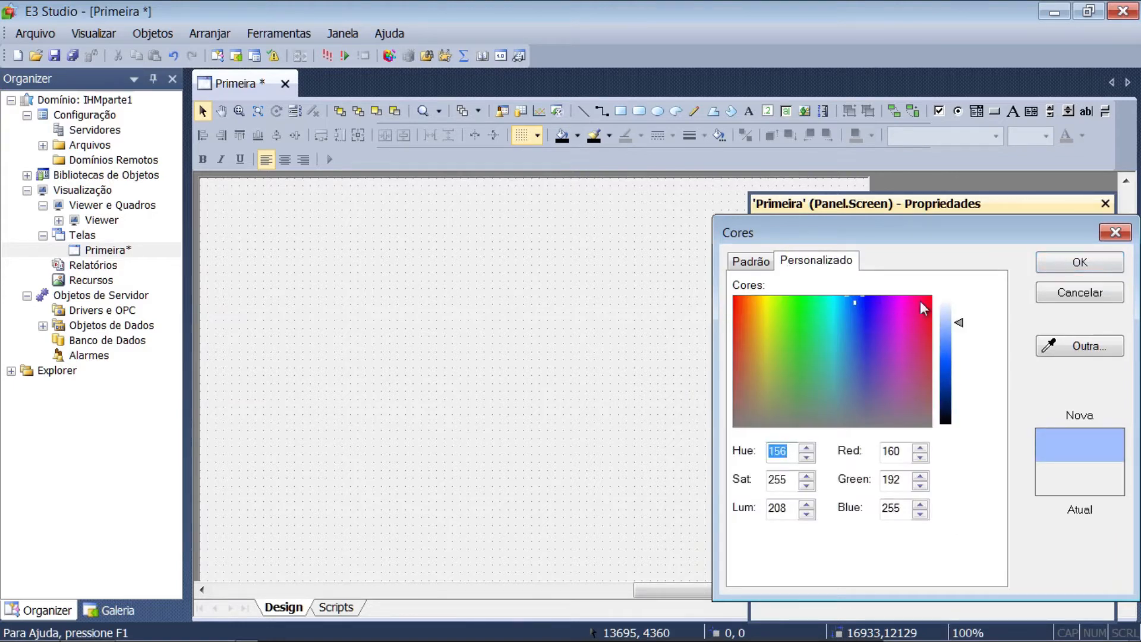
{"action": "left_click_drag", "start_coordinate": [960, 326], "coordinate": [960, 310]}
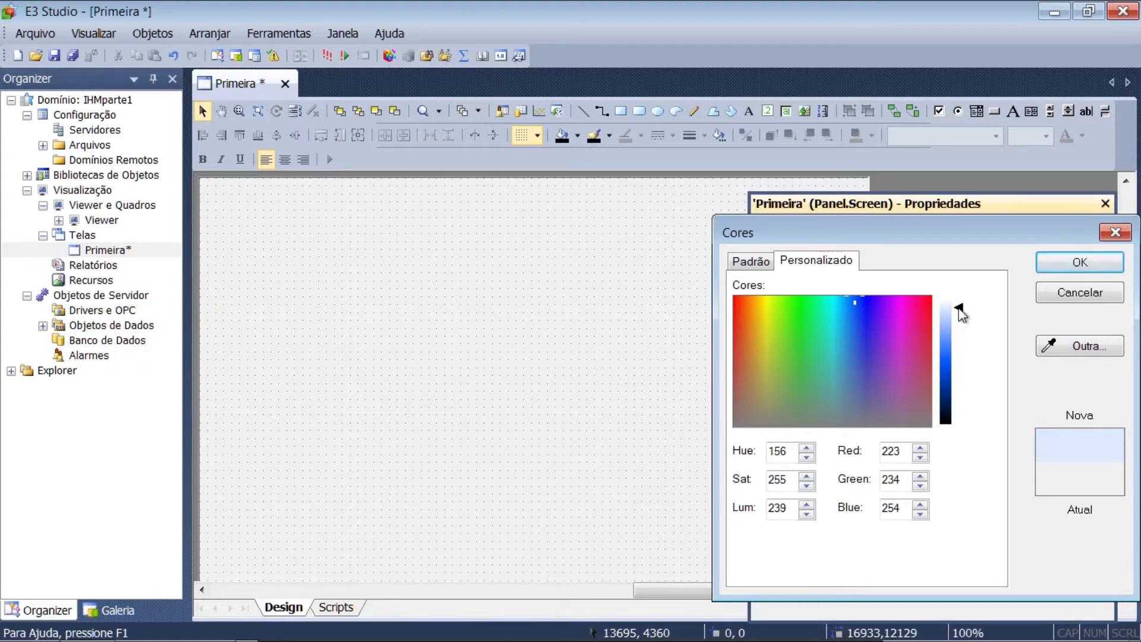
{"action": "left_click", "coordinate": [1047, 260]}
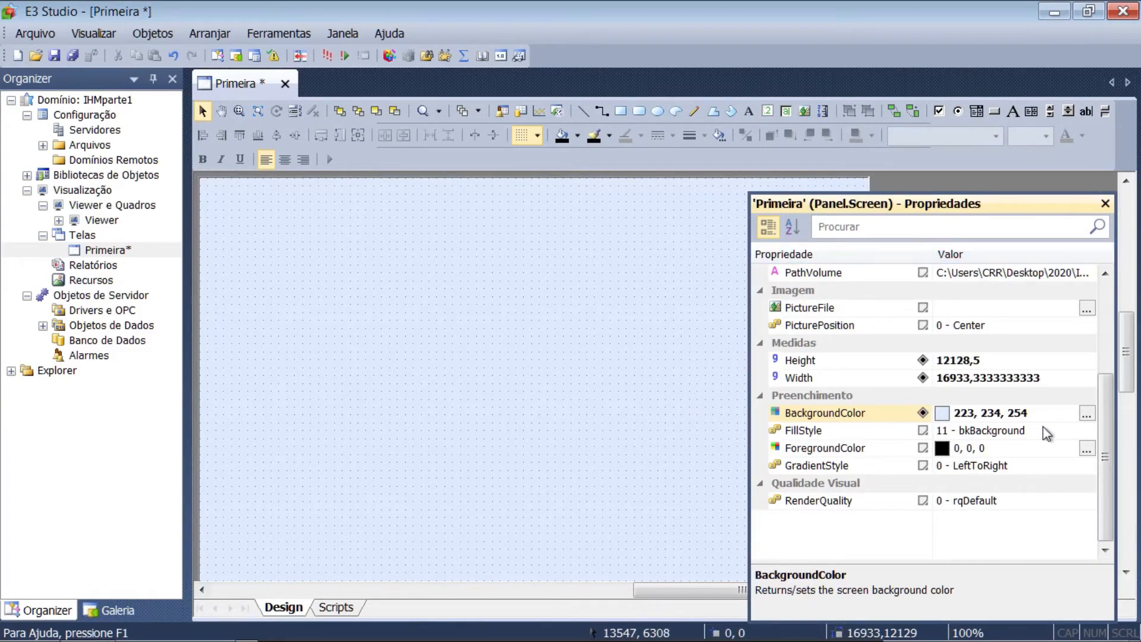
- Try the bkSolid fill style on the Primeira screen, return it to bkBackground and review the remaining fill style options
{"action": "left_click", "coordinate": [1080, 430]}
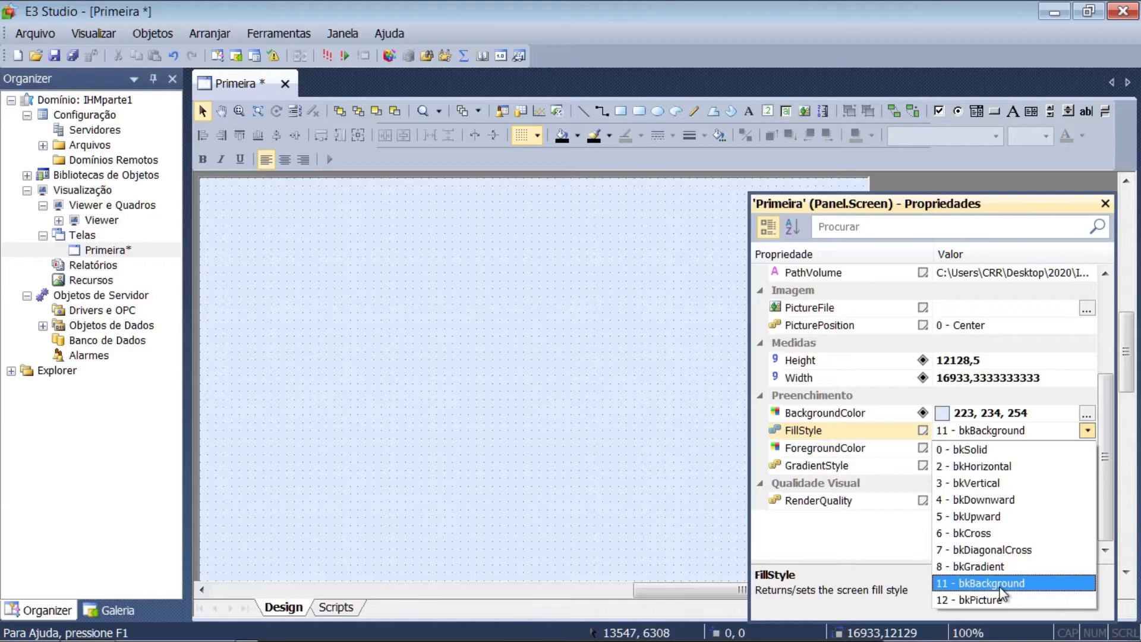
{"action": "left_click", "coordinate": [987, 449]}
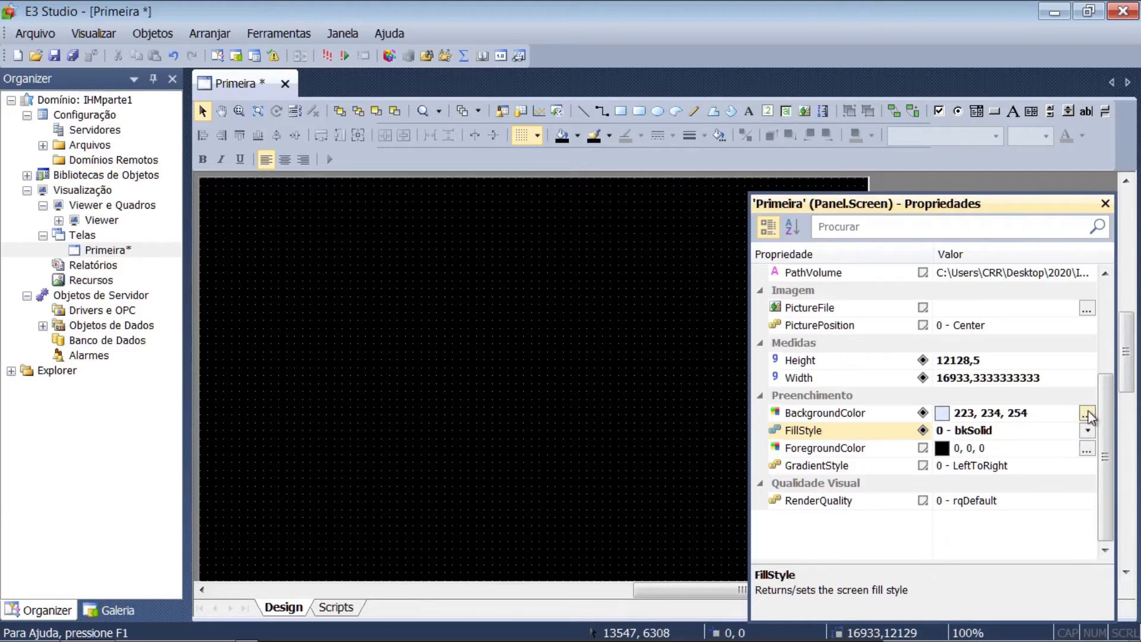
{"action": "left_click", "coordinate": [1086, 430]}
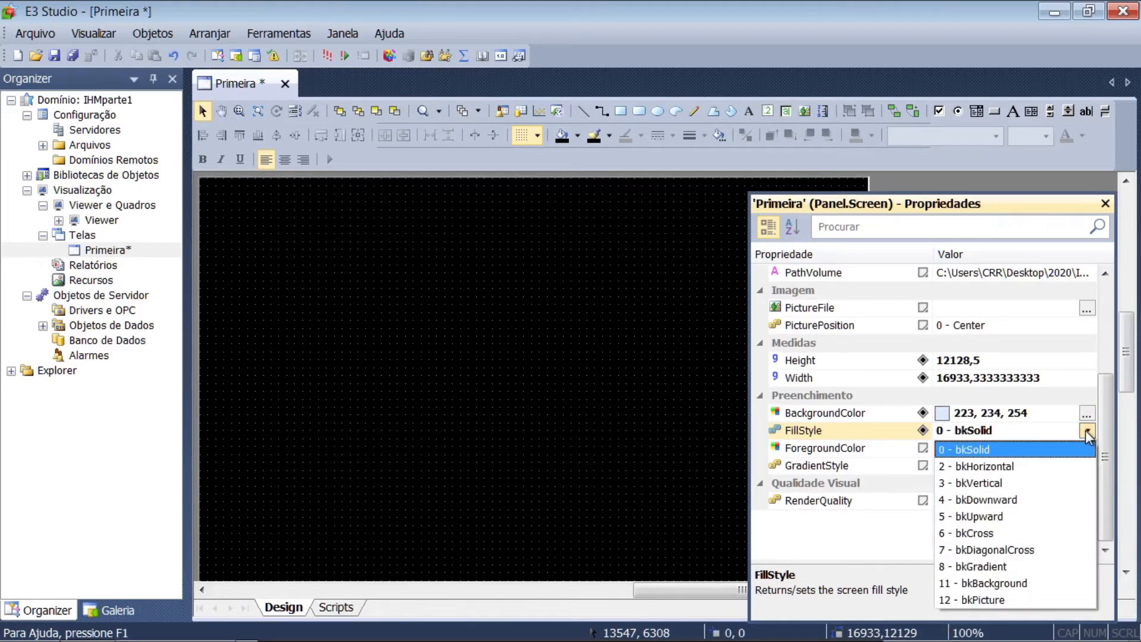
{"action": "left_click", "coordinate": [1043, 585]}
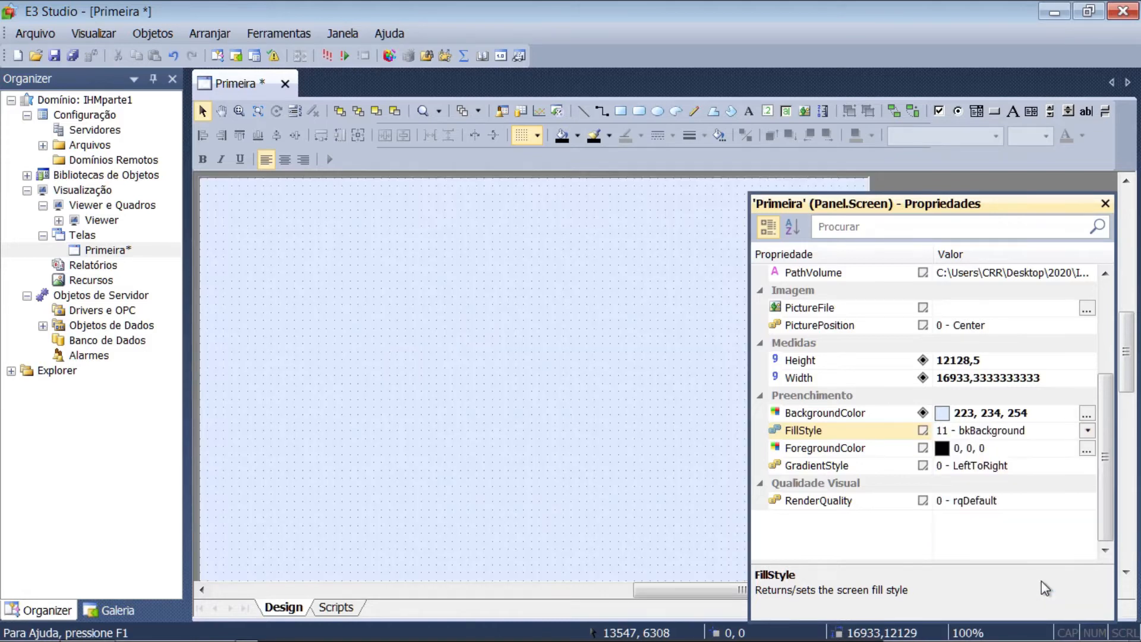
{"action": "left_click", "coordinate": [1086, 430]}
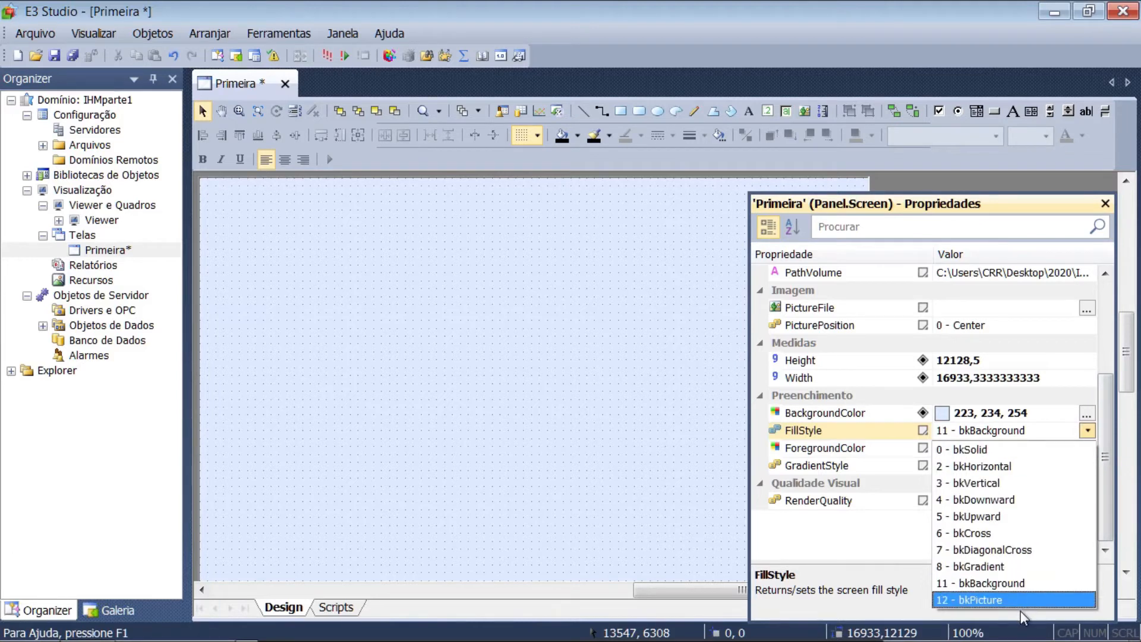
{"action": "left_click", "coordinate": [1087, 429]}
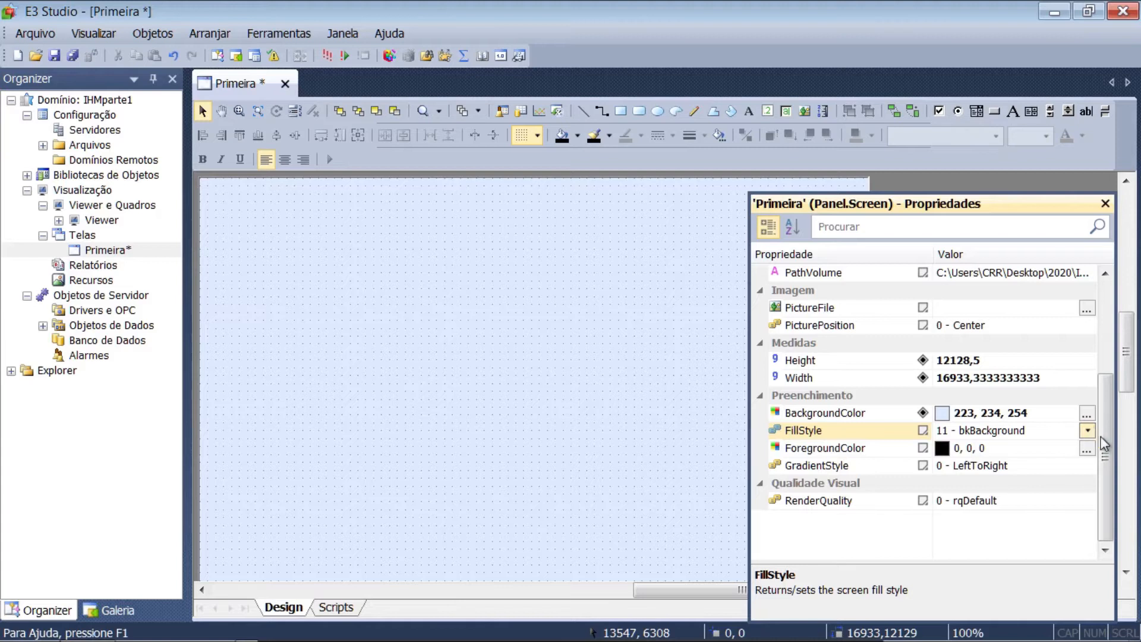
- Set the Viewer's InitialScreen property to the Primeira screen
{"action": "left_click_drag", "start_coordinate": [1103, 448], "coordinate": [1099, 291]}
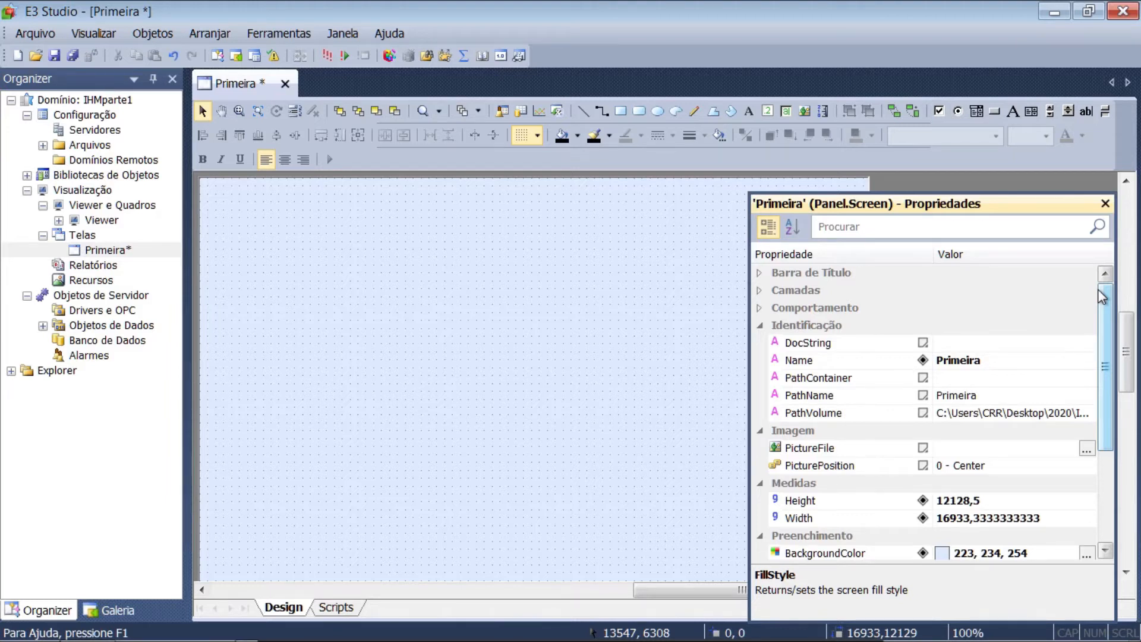
{"action": "left_click", "coordinate": [92, 225]}
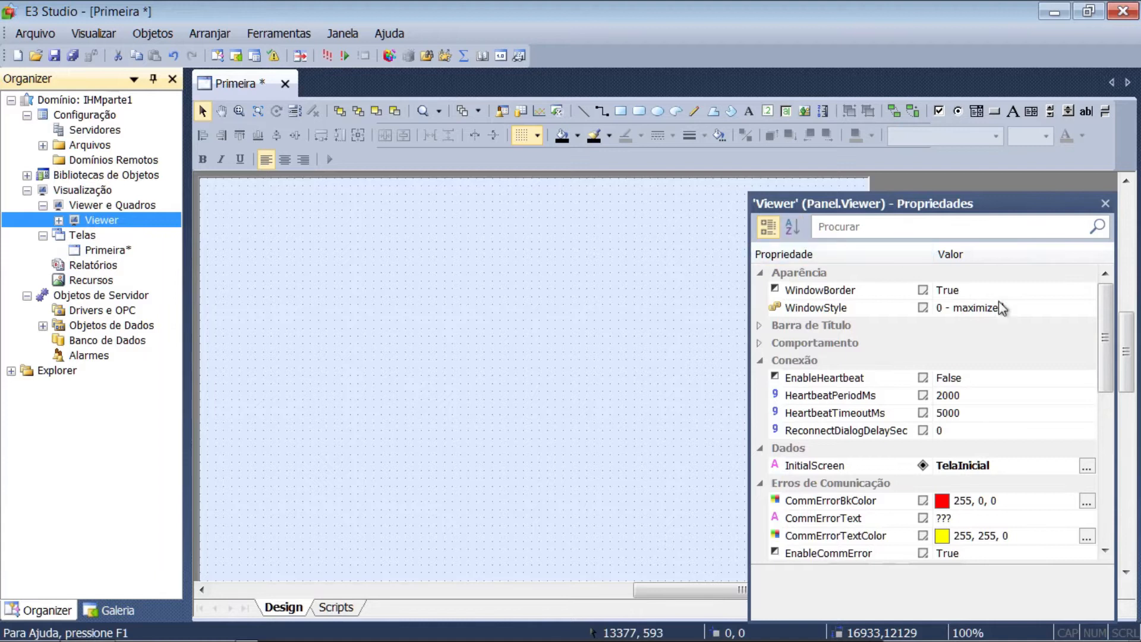
{"action": "left_click_drag", "start_coordinate": [1104, 340], "coordinate": [1102, 394]}
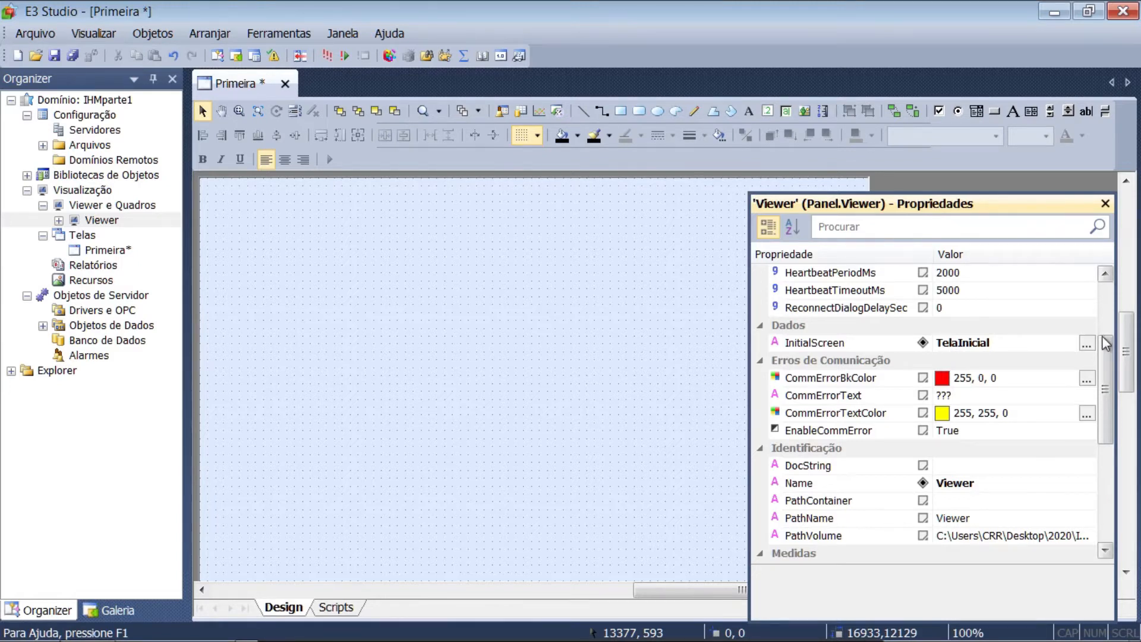
{"action": "left_click", "coordinate": [1086, 344]}
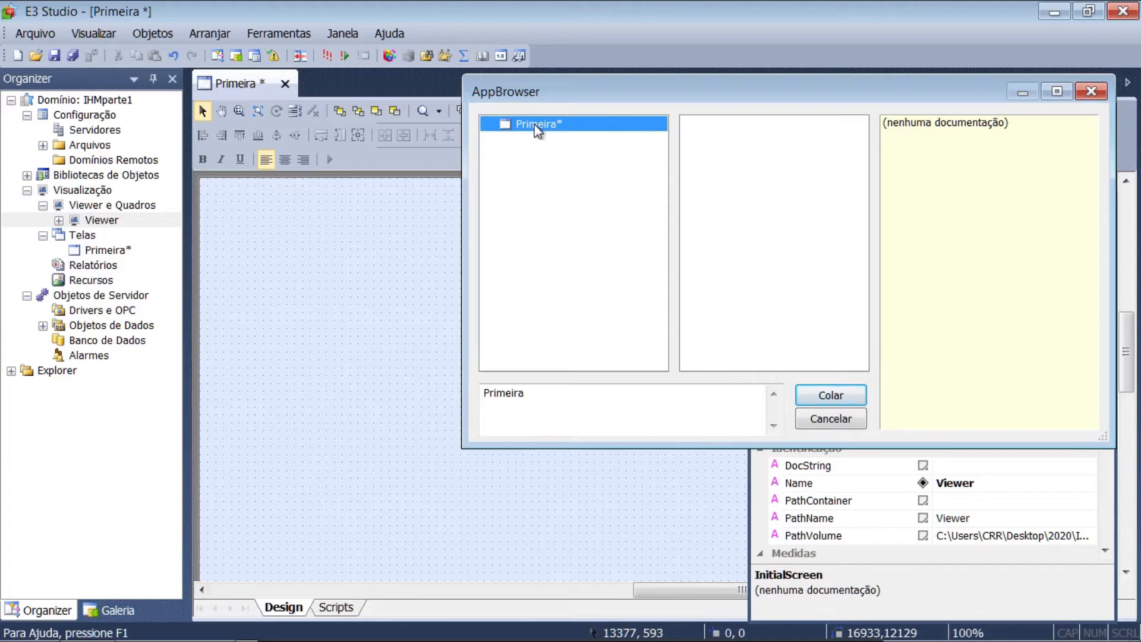
{"action": "left_click", "coordinate": [820, 398]}
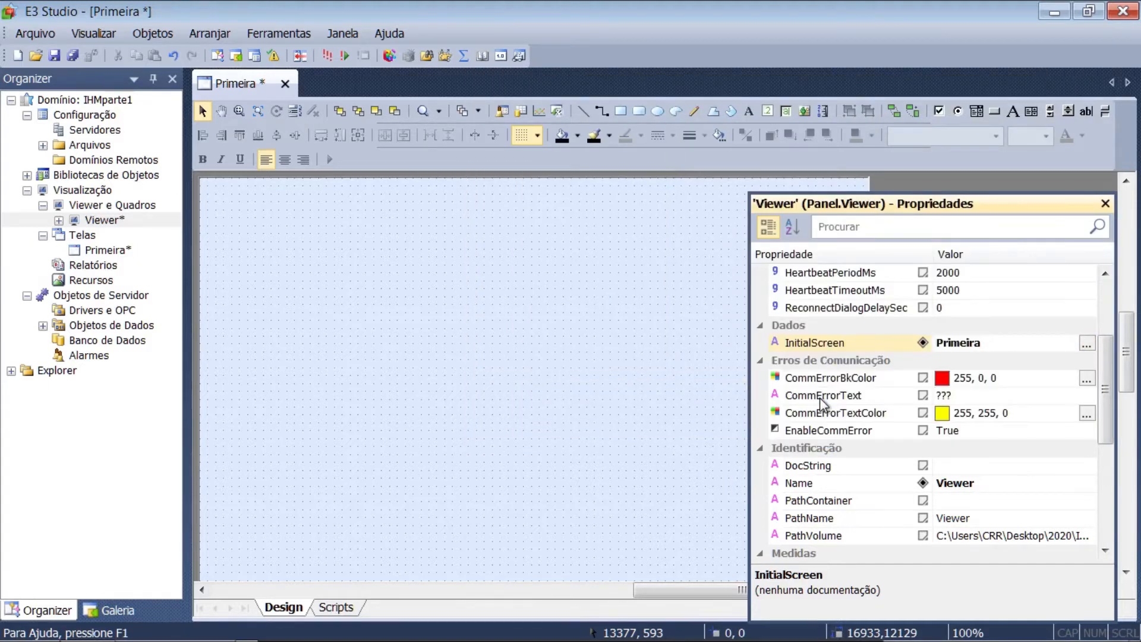
{"action": "left_click", "coordinate": [1087, 346]}
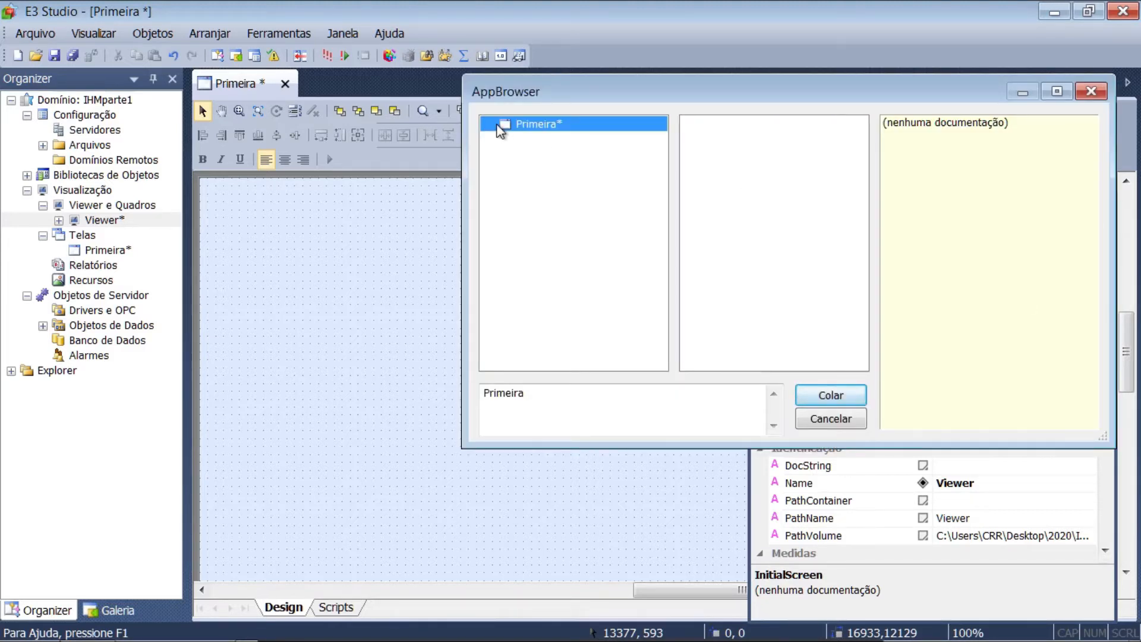
{"action": "left_click", "coordinate": [815, 419]}
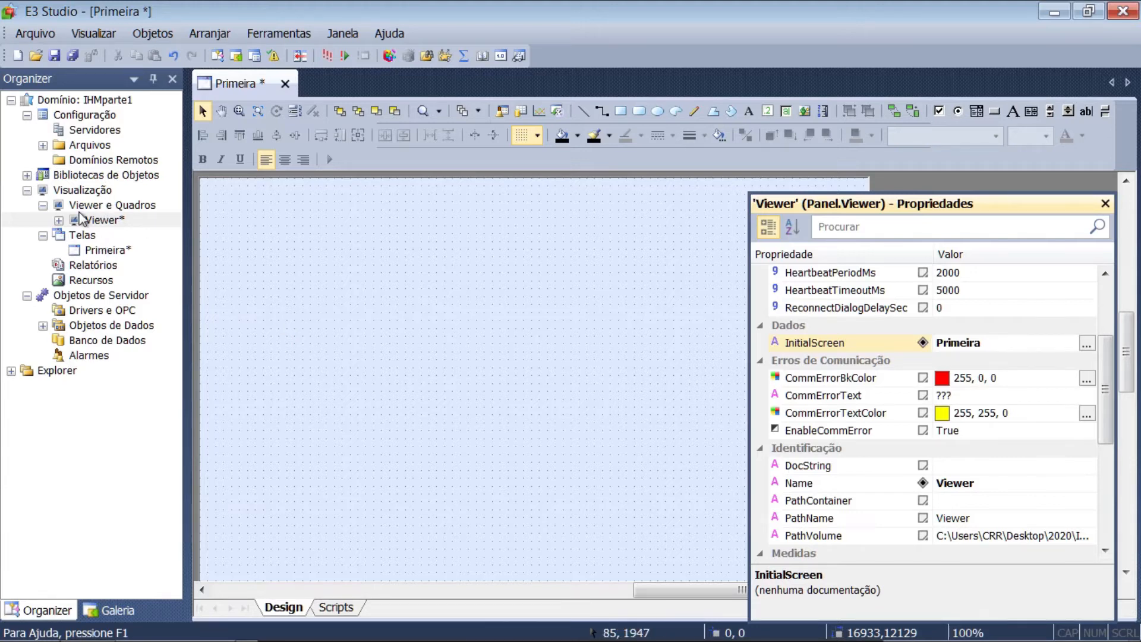
- Draw a picture object about 3196 wide and 2201 high near the Primeira screen's upper-left corner and browse to the IHMparte1 folder for its image
{"action": "left_click", "coordinate": [88, 254]}
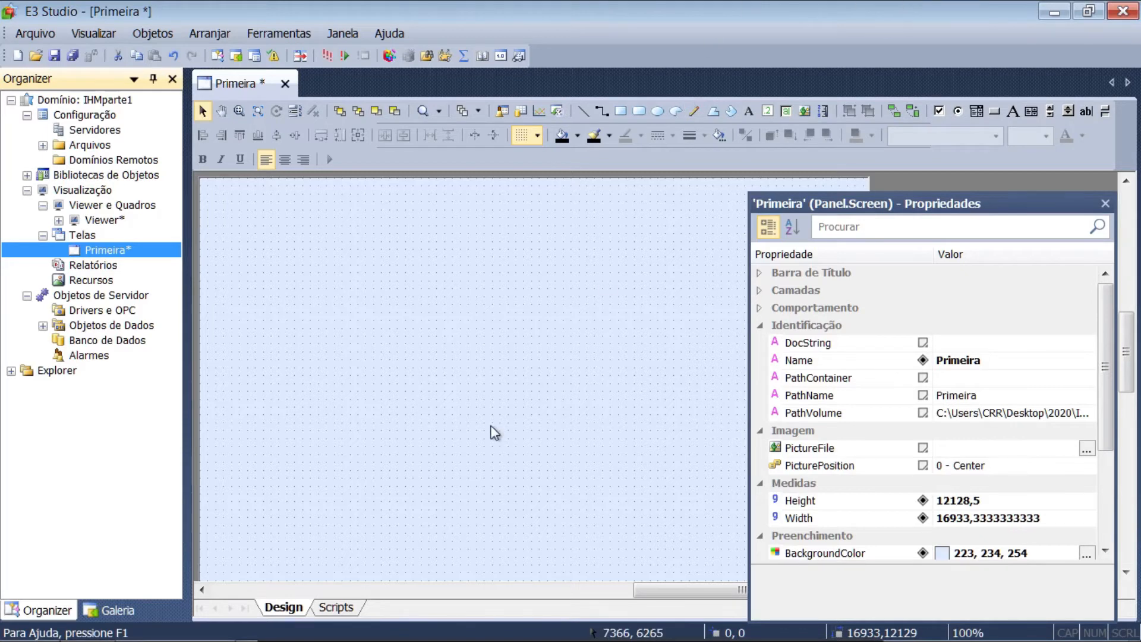
{"action": "left_click", "coordinate": [803, 111]}
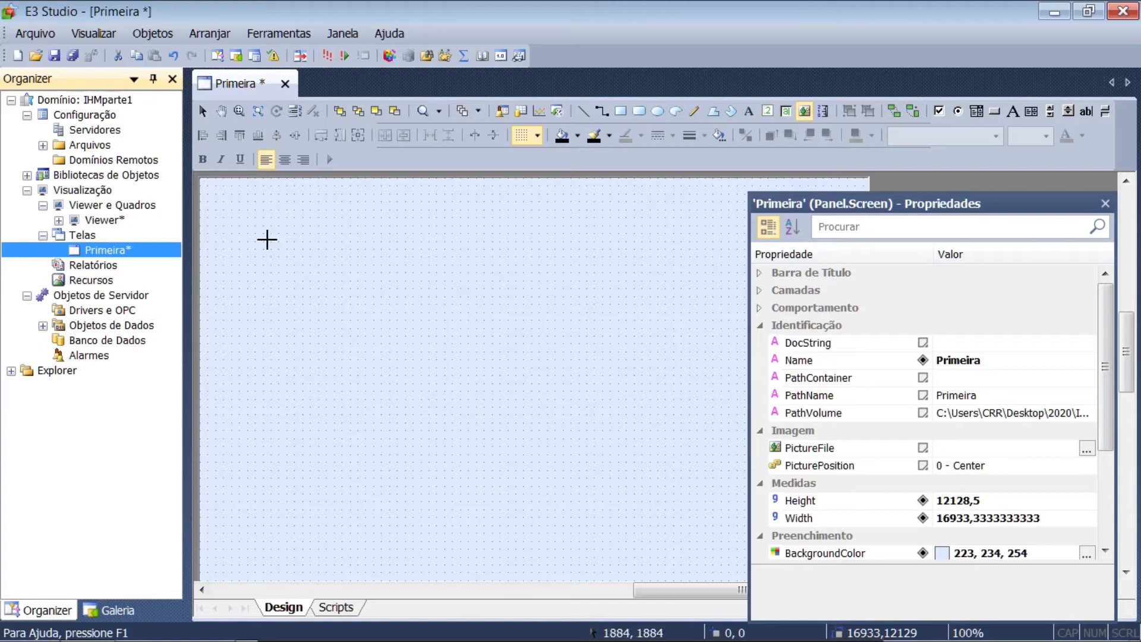
{"action": "left_click_drag", "start_coordinate": [240, 234], "coordinate": [369, 319]}
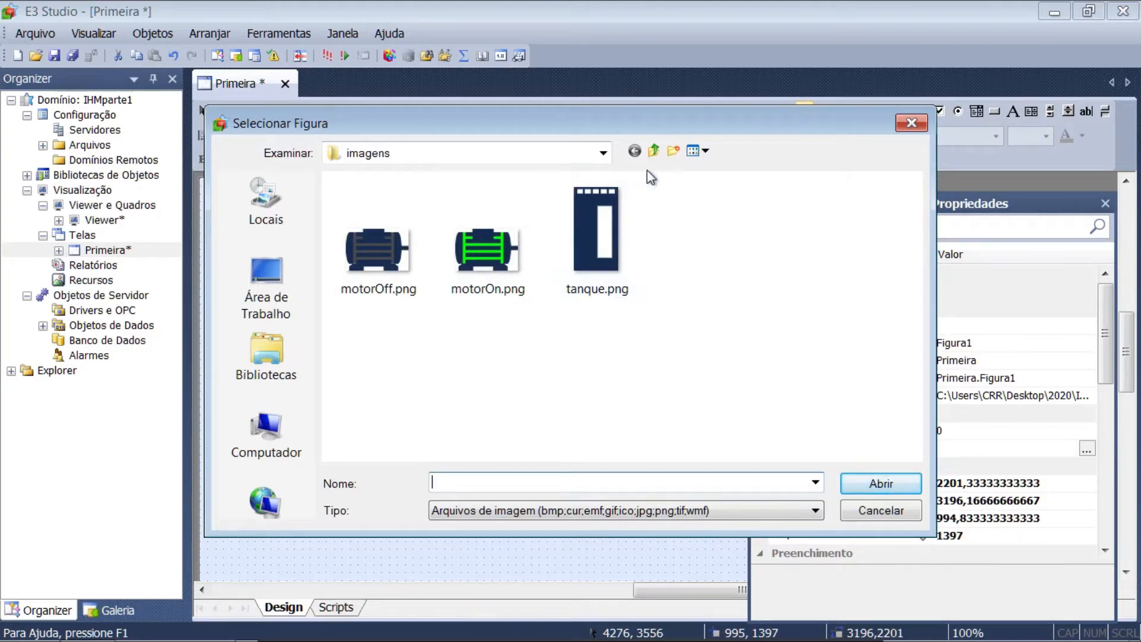
{"action": "left_click", "coordinate": [654, 150]}
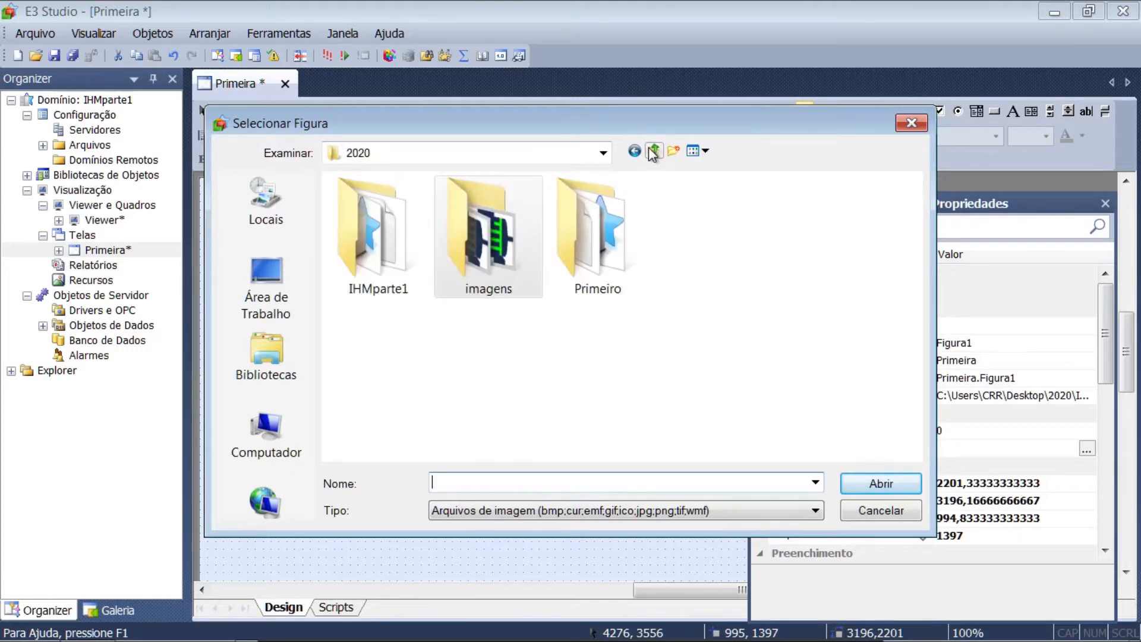
{"action": "double_click", "coordinate": [364, 262]}
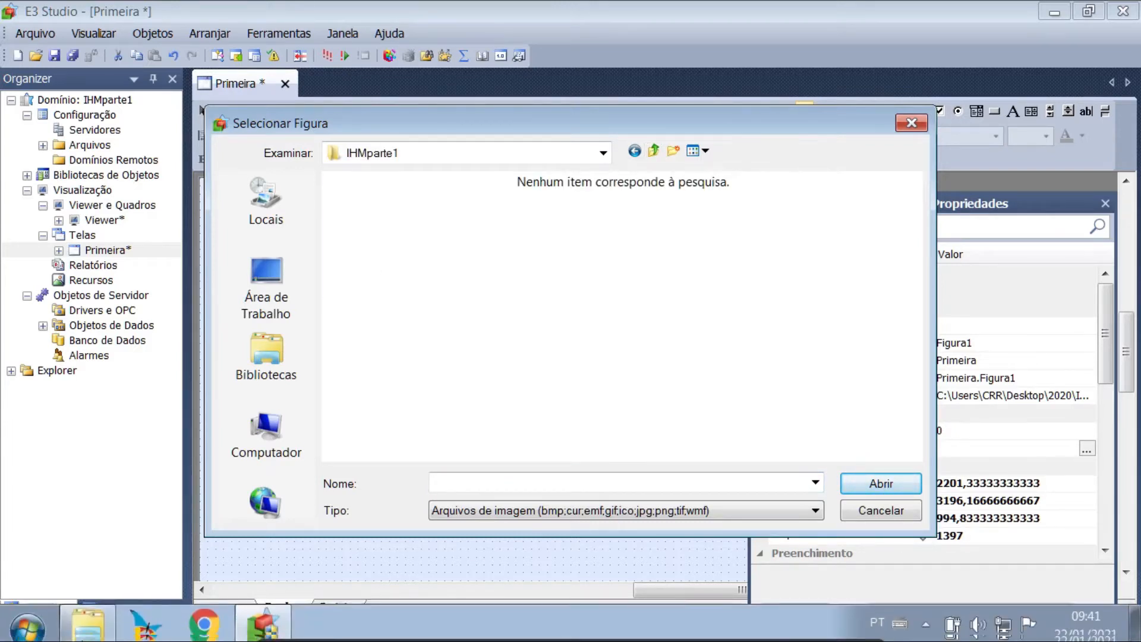
- Switch to the file manager and copy motorOff.png, motorOn.png and tanque.png from the imagens folder into the IHMparte1 folder
{"action": "left_click", "coordinate": [72, 632]}
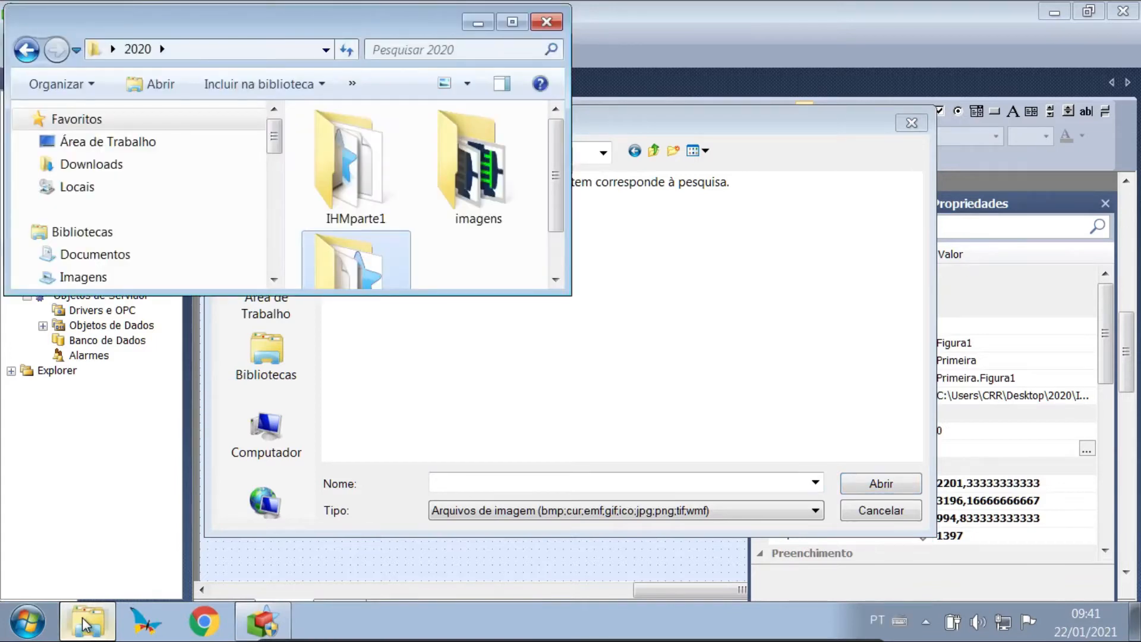
{"action": "double_click", "coordinate": [478, 176]}
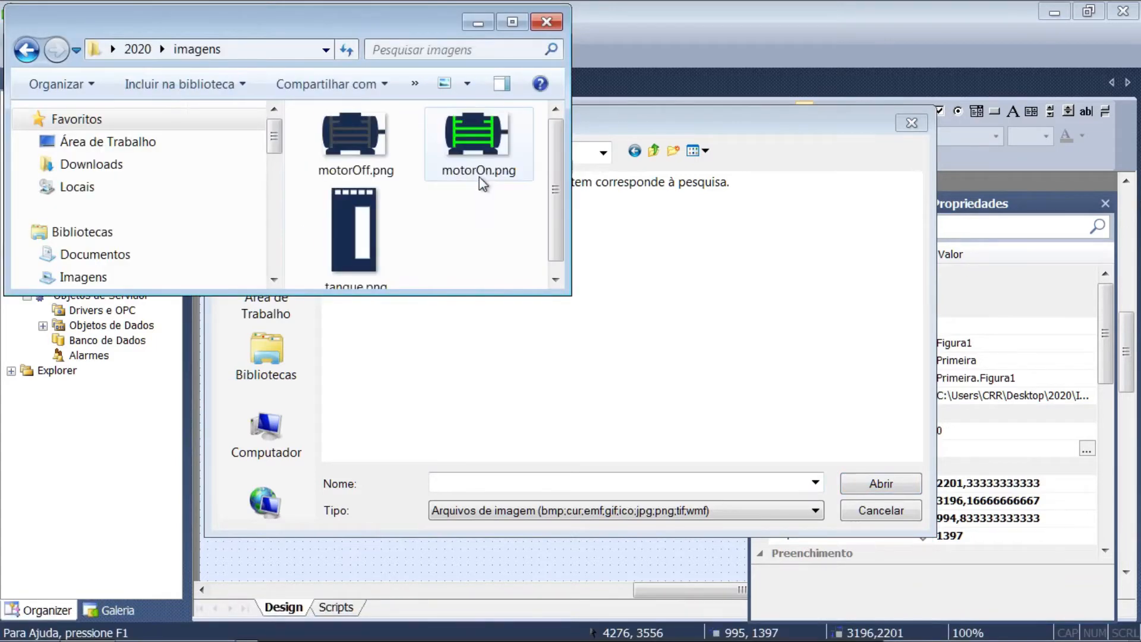
{"action": "left_click", "coordinate": [479, 177]}
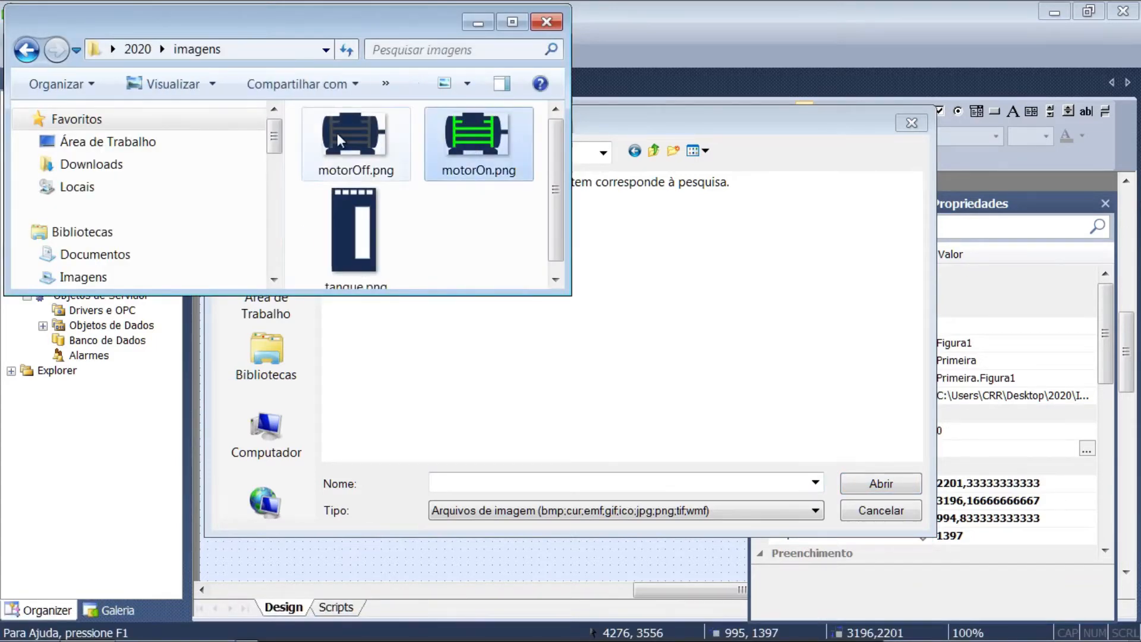
{"action": "left_click", "coordinate": [368, 262]}
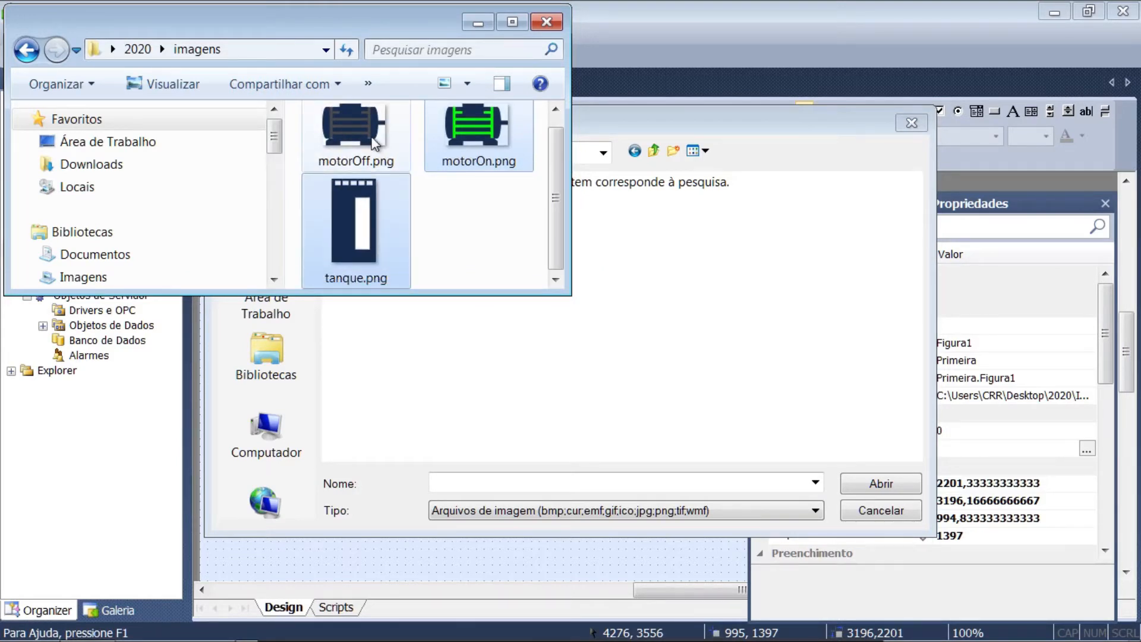
{"action": "left_click", "coordinate": [371, 138], "text": "shift"}
{"action": "left_click", "coordinate": [358, 244], "text": "ctrl"}
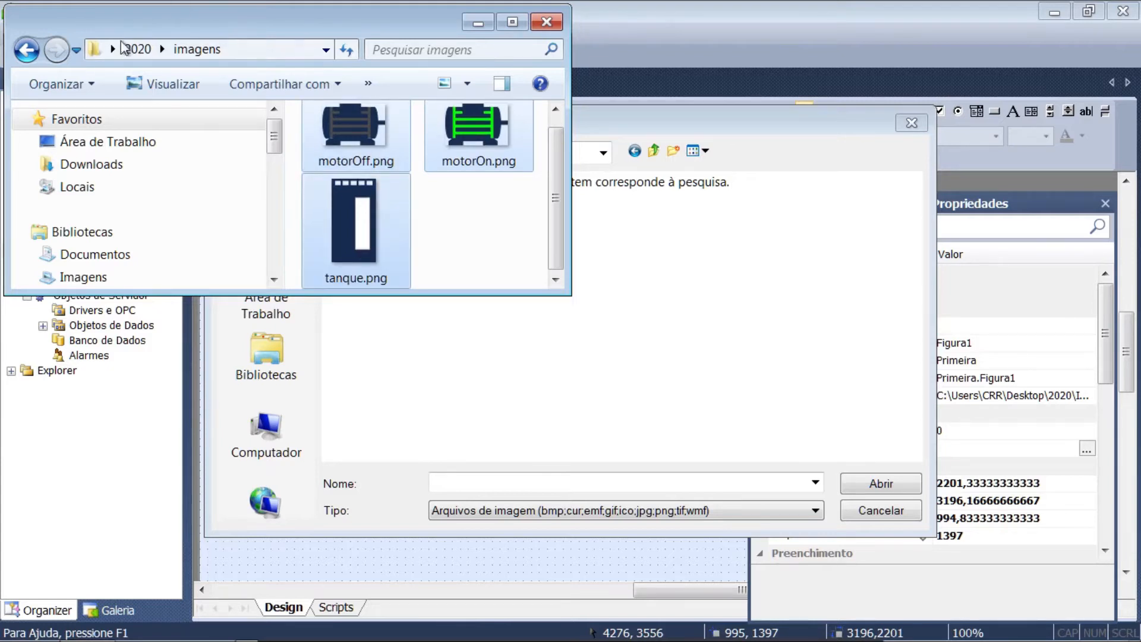
{"action": "left_click", "coordinate": [137, 50]}
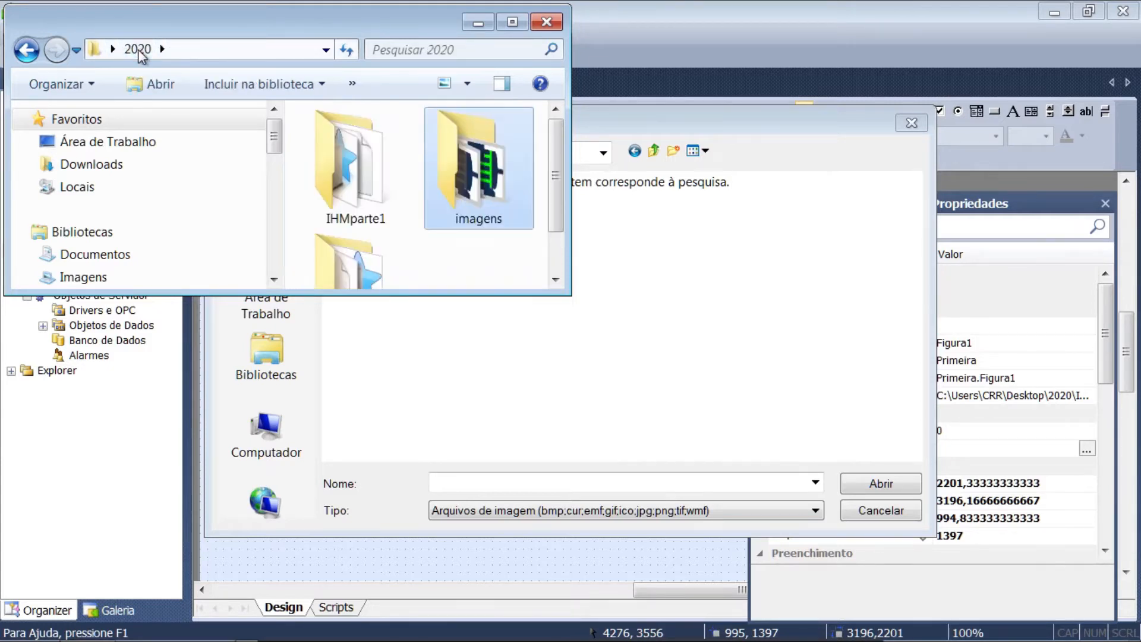
{"action": "double_click", "coordinate": [333, 168]}
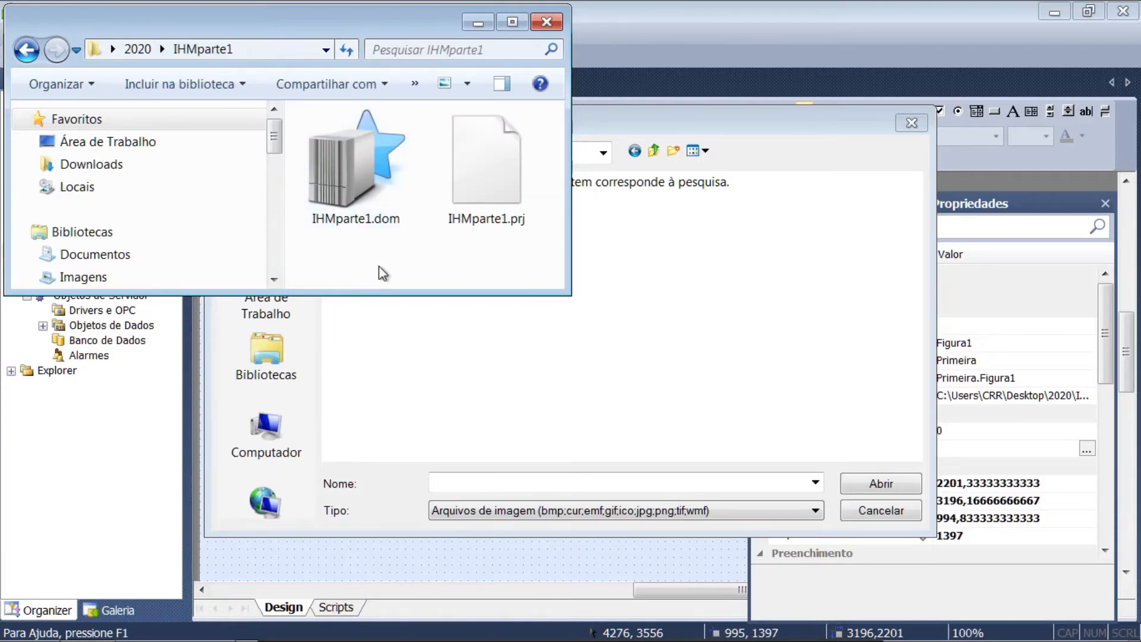
{"action": "key", "text": "ctrl+v"}
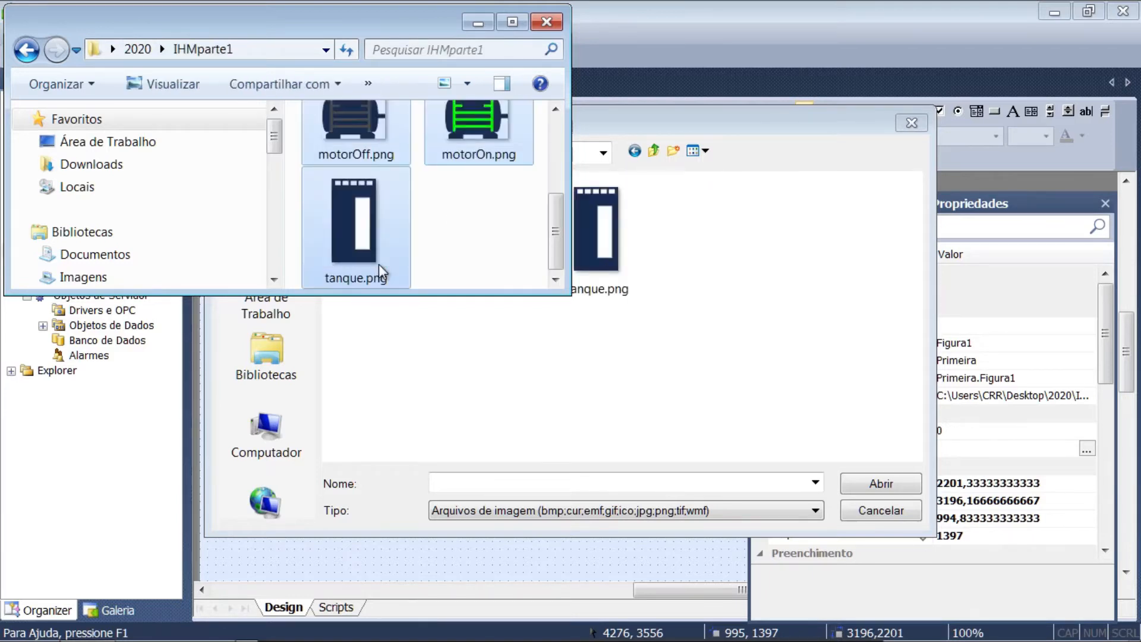
- Enlarge the folder window, examine the IHMparte1 domain and project files, and return to E3 Studio's image selection
{"action": "left_click_drag", "start_coordinate": [572, 295], "coordinate": [664, 520]}
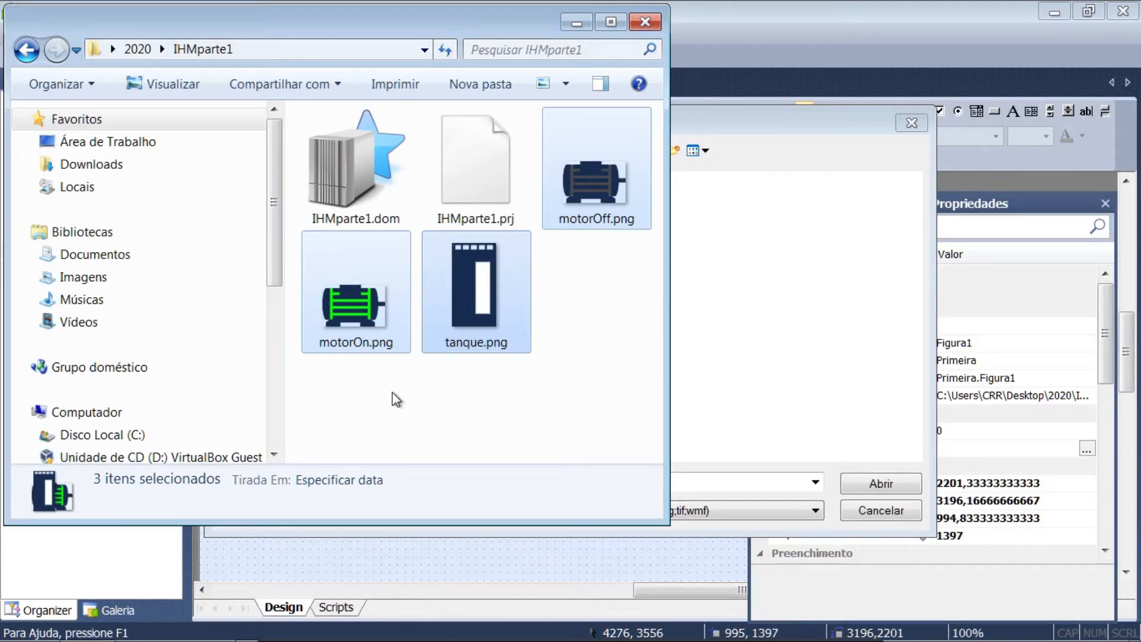
{"action": "left_click", "coordinate": [332, 165]}
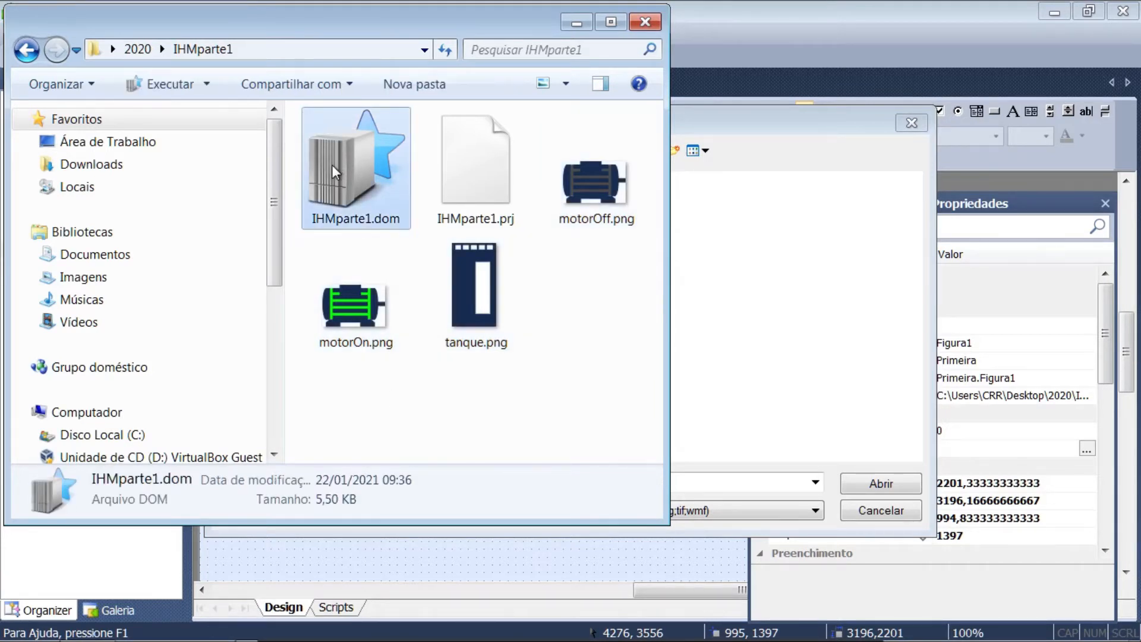
{"action": "left_click", "coordinate": [495, 177]}
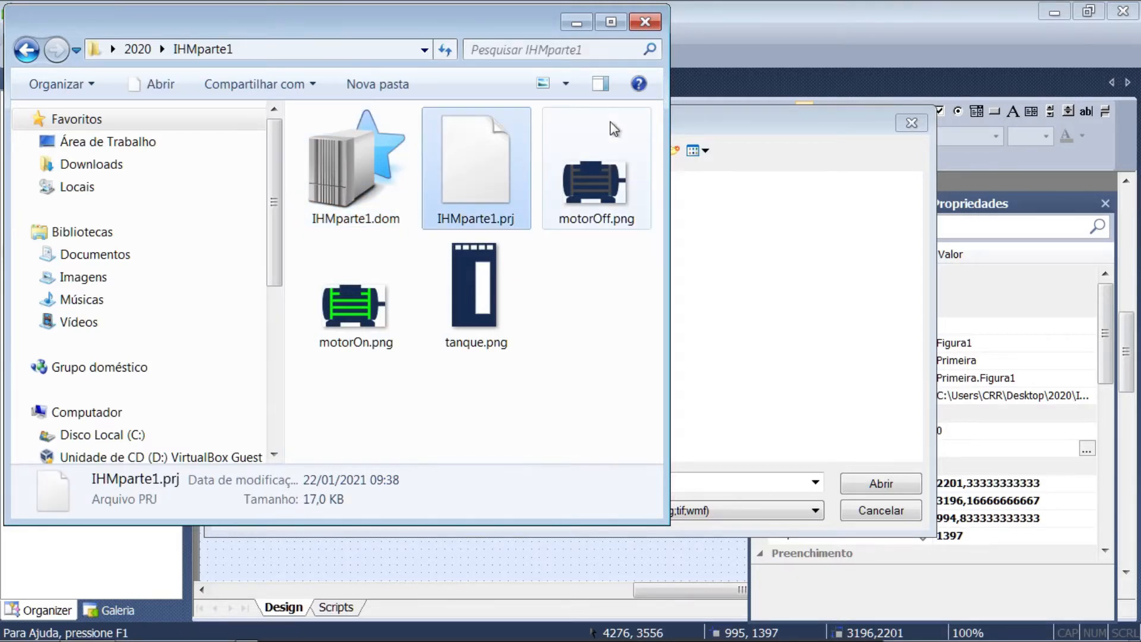
{"action": "left_click", "coordinate": [576, 24]}
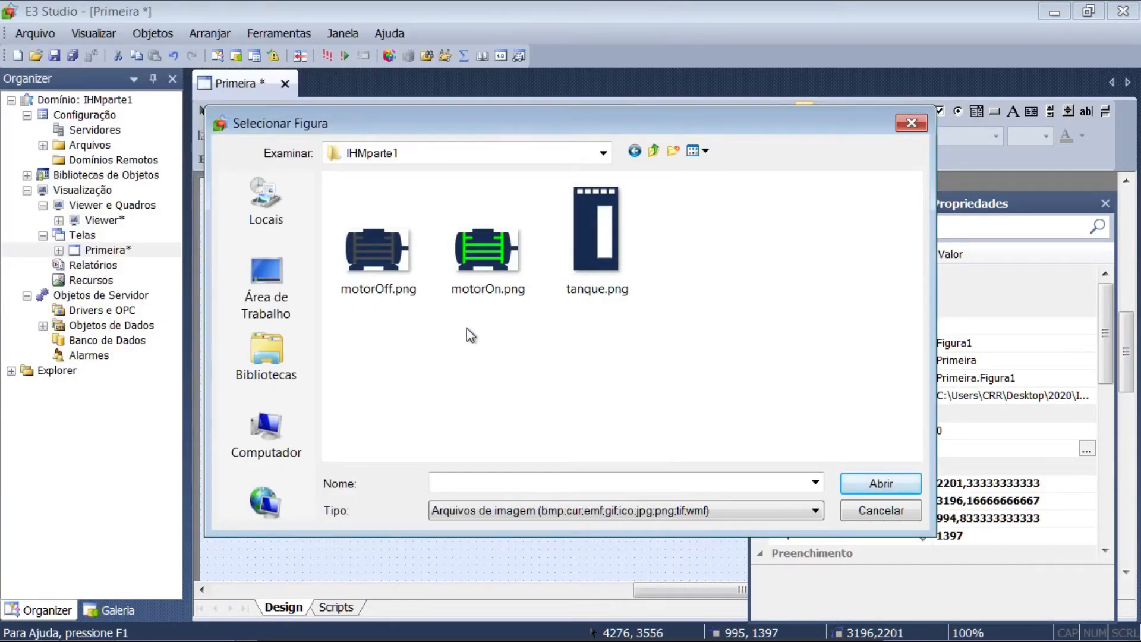
- Load motorOff.png into the picture object and shrink it to about 1397 wide and 804 high
{"action": "left_click", "coordinate": [372, 264]}
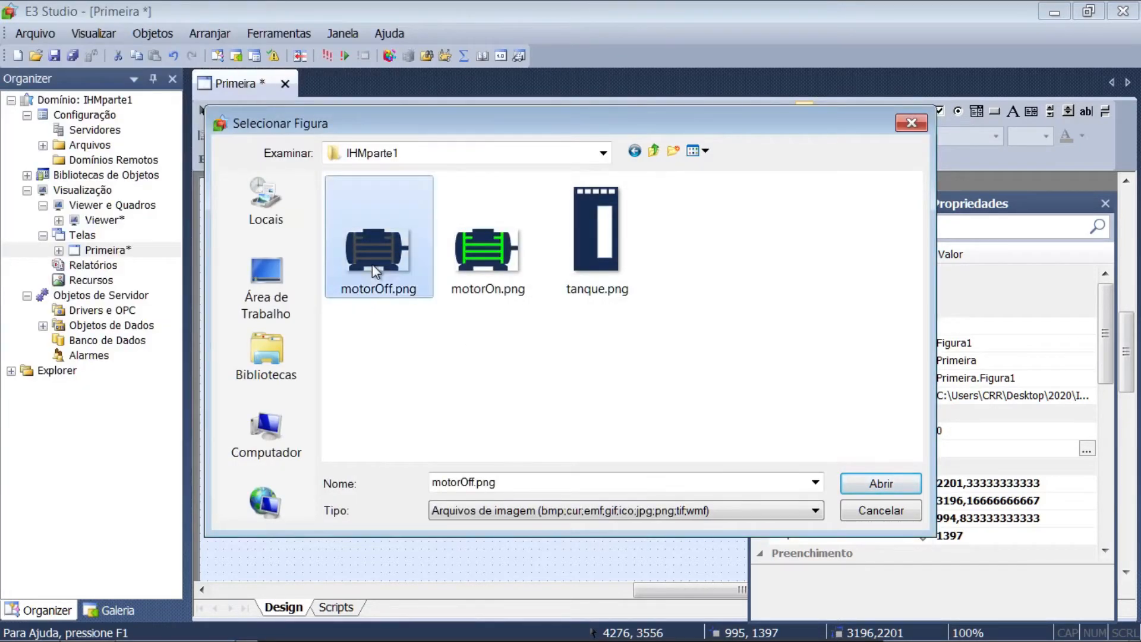
{"action": "left_click", "coordinate": [864, 484]}
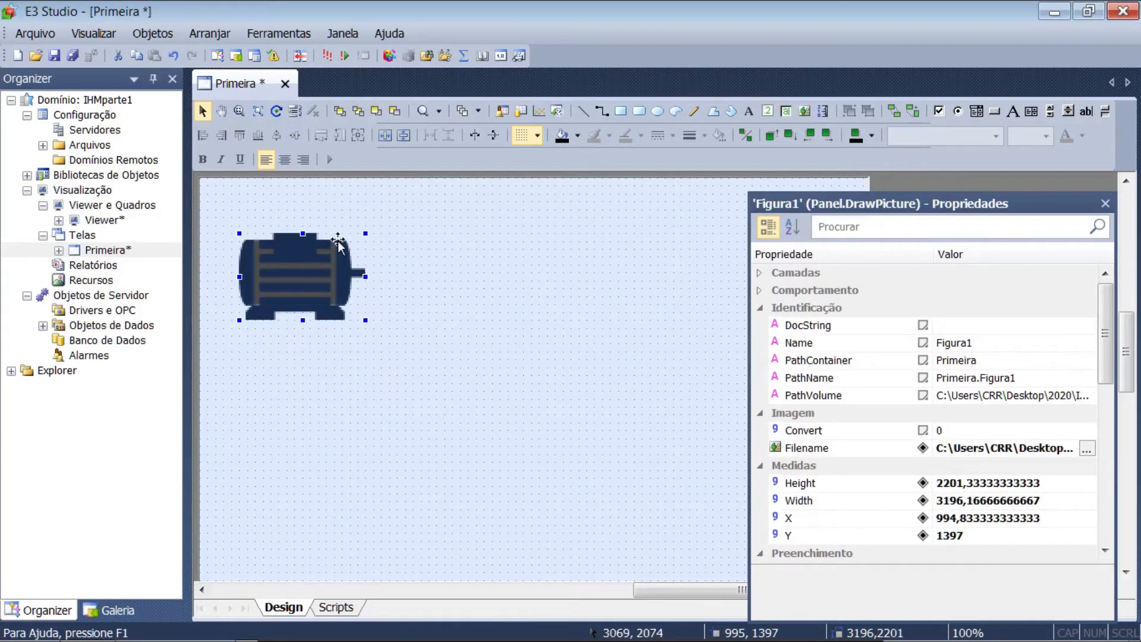
{"action": "left_click_drag", "start_coordinate": [366, 233], "coordinate": [292, 288]}
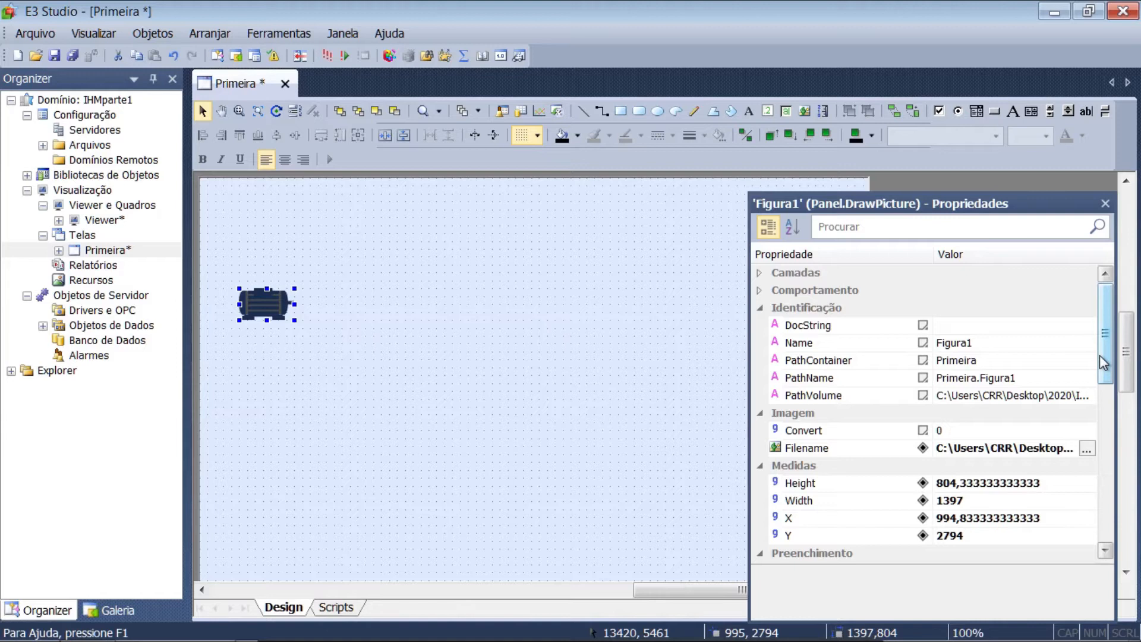
- Set the motor picture's BackgroundStyle to 0 - Transparent
{"action": "left_click_drag", "start_coordinate": [1103, 363], "coordinate": [1103, 401]}
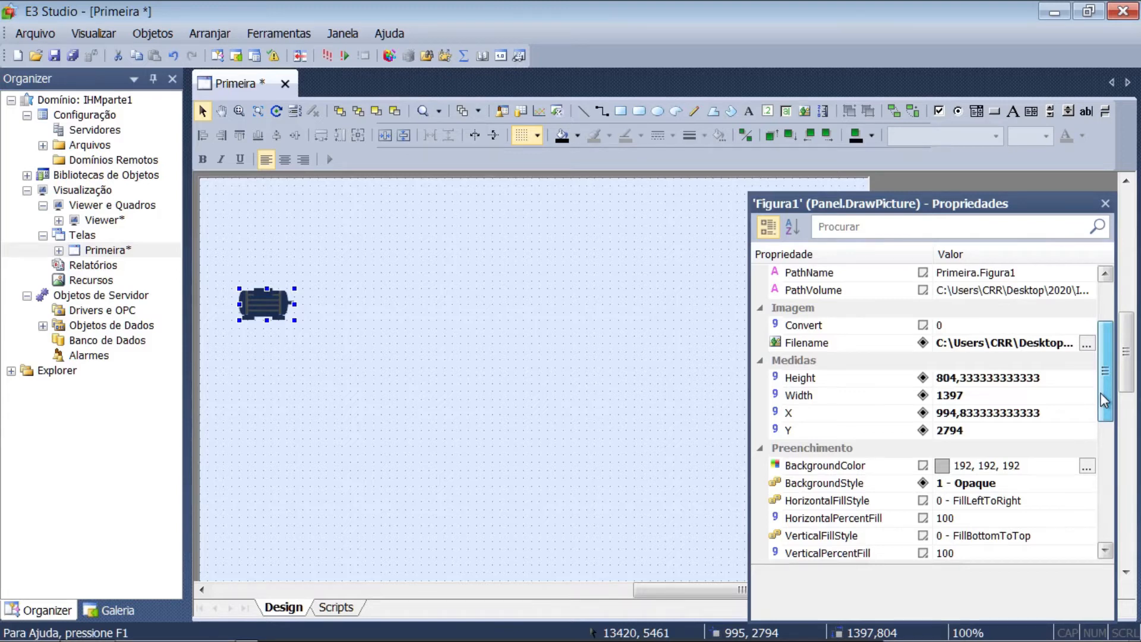
{"action": "left_click_drag", "start_coordinate": [1103, 400], "coordinate": [1089, 446]}
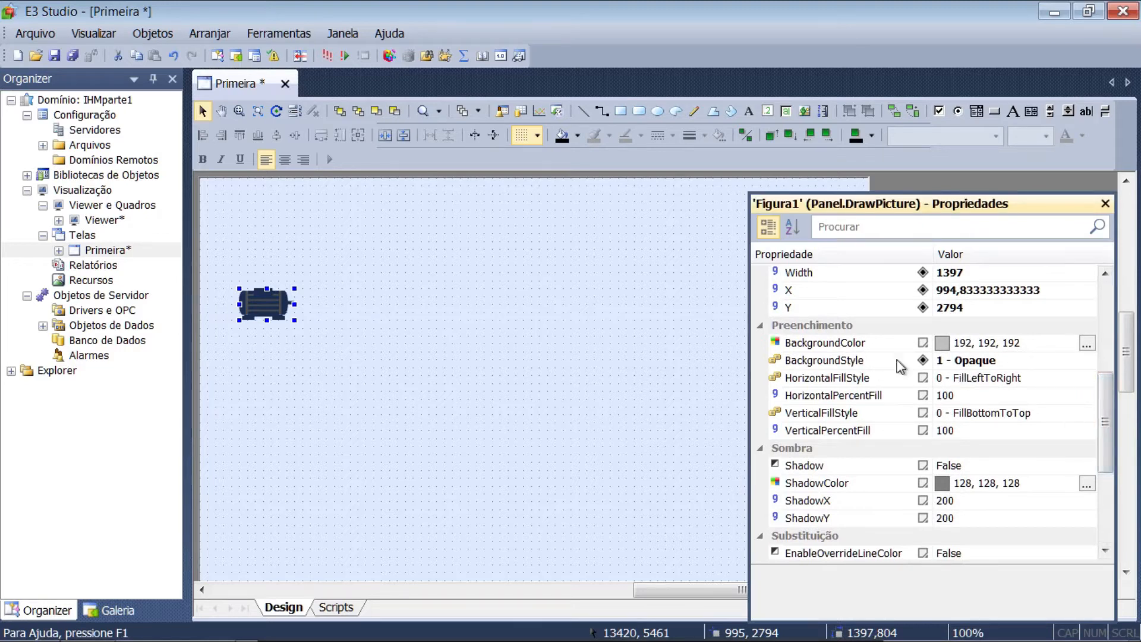
{"action": "left_click", "coordinate": [1087, 364]}
{"action": "left_click", "coordinate": [1056, 379]}
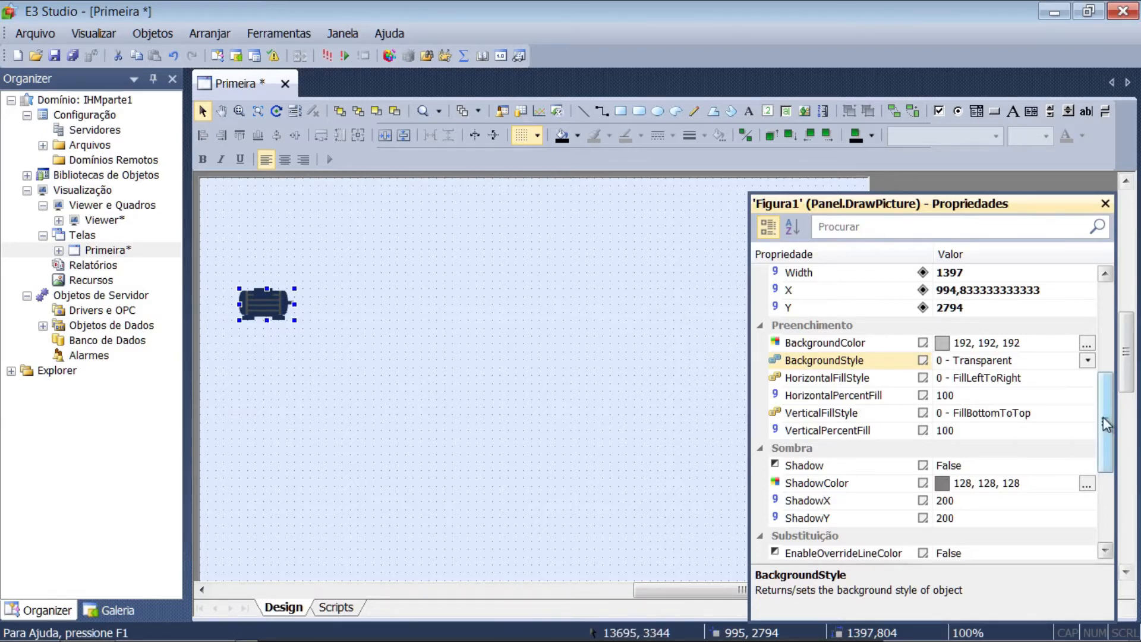
- Review the motor picture's remaining properties and rename the object figMotor
{"action": "left_click_drag", "start_coordinate": [1106, 423], "coordinate": [1104, 493]}
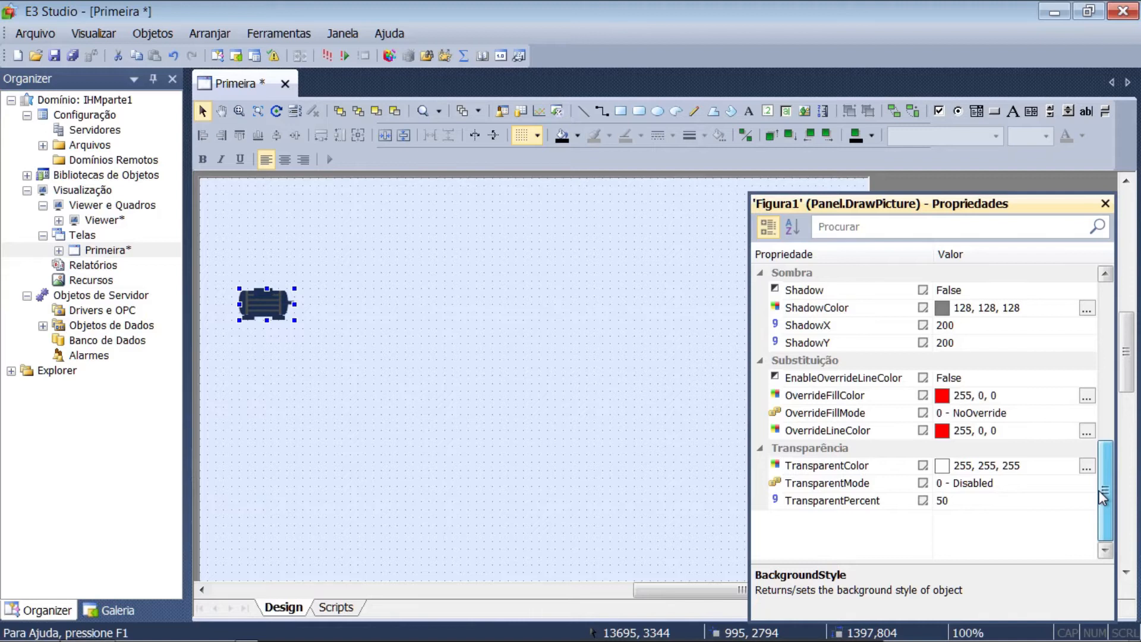
{"action": "left_click_drag", "start_coordinate": [1099, 490], "coordinate": [1090, 319]}
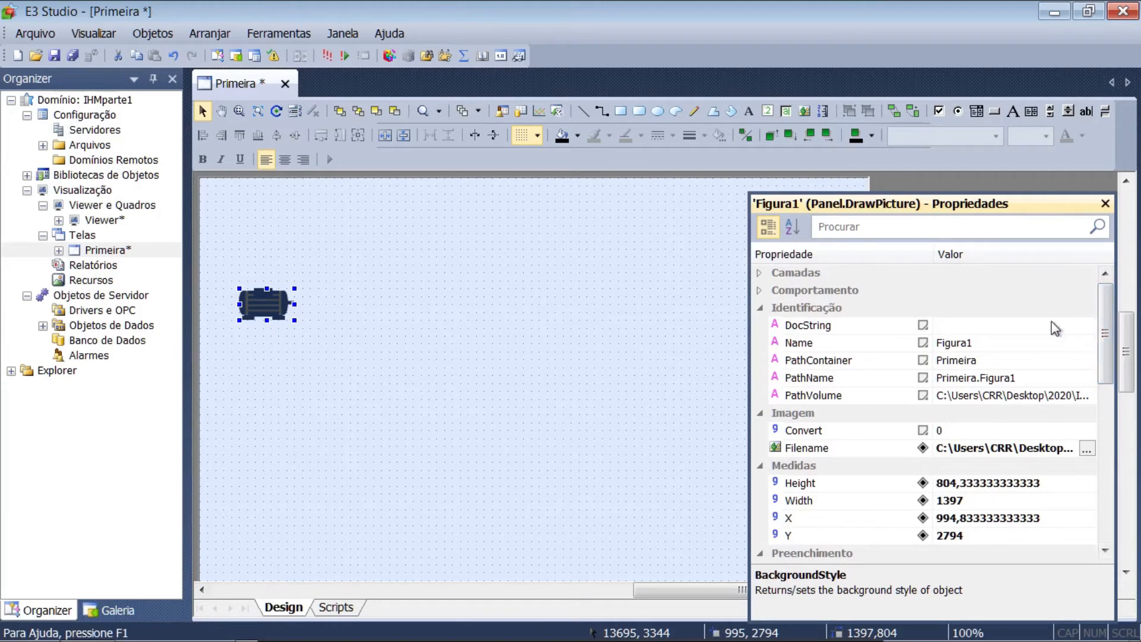
{"action": "left_click", "coordinate": [949, 345]}
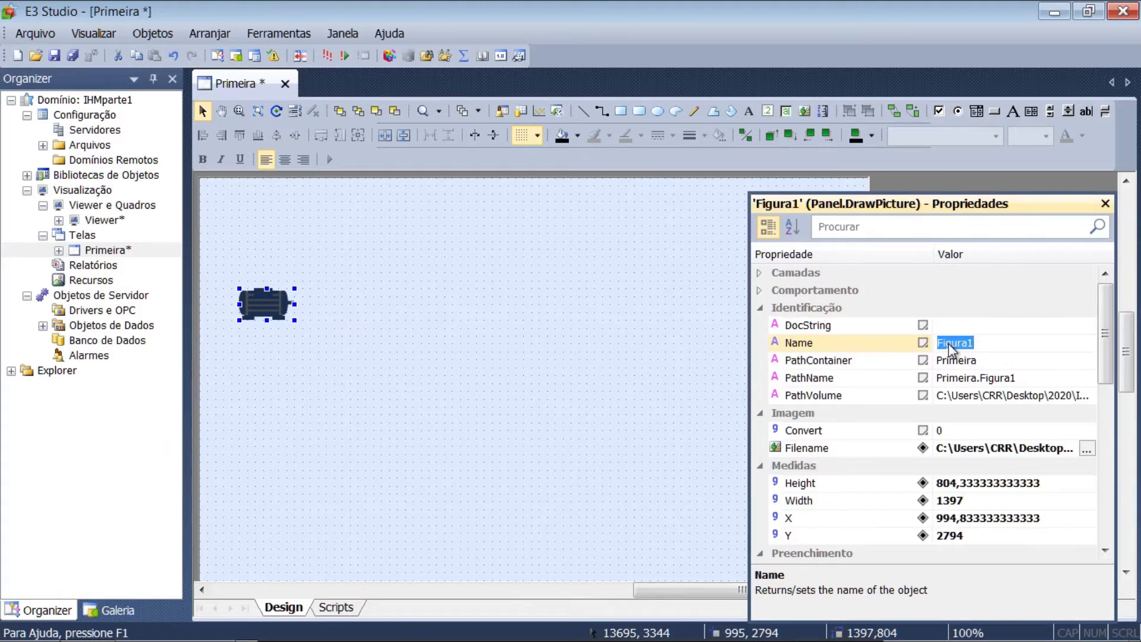
{"action": "left_click", "coordinate": [949, 343]}
{"action": "double_click", "coordinate": [949, 343]}
{"action": "type", "text": "figMotor"}
{"action": "key", "text": "Return"}
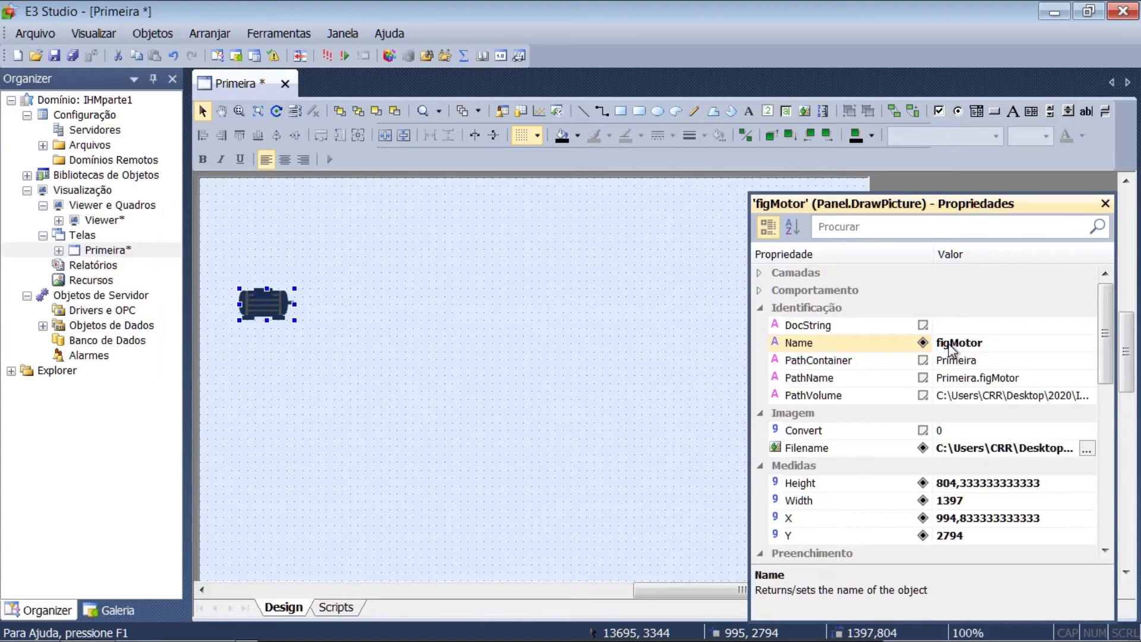
- Examine figMotor's container, path and volume properties, as well as its layer, Visible and Enabled settings
{"action": "left_click", "coordinate": [975, 363]}
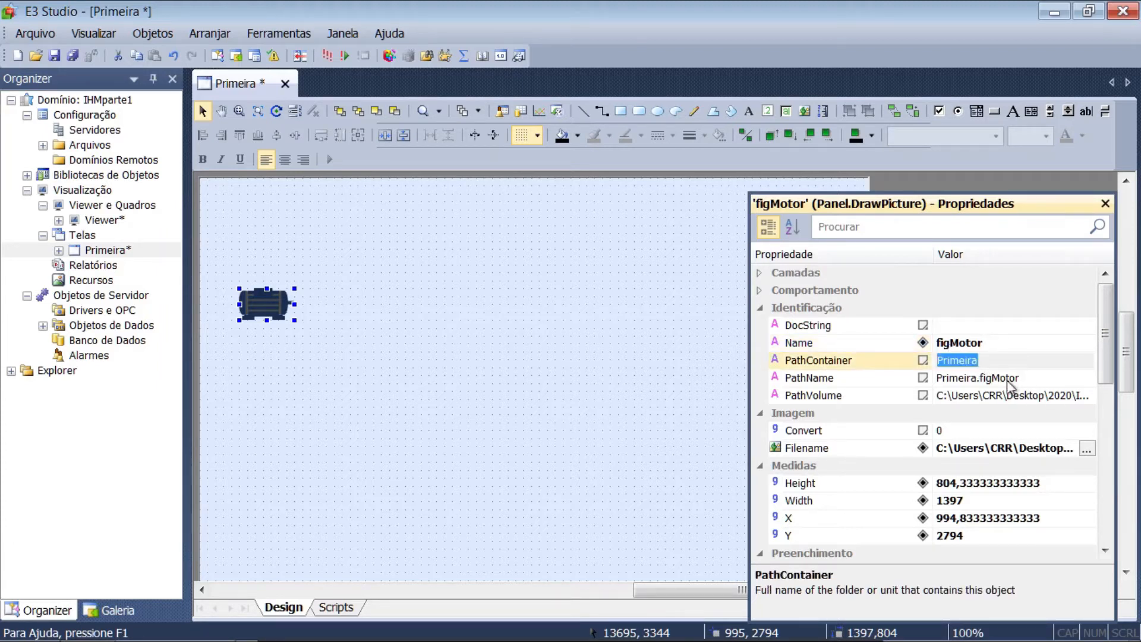
{"action": "left_click", "coordinate": [944, 381]}
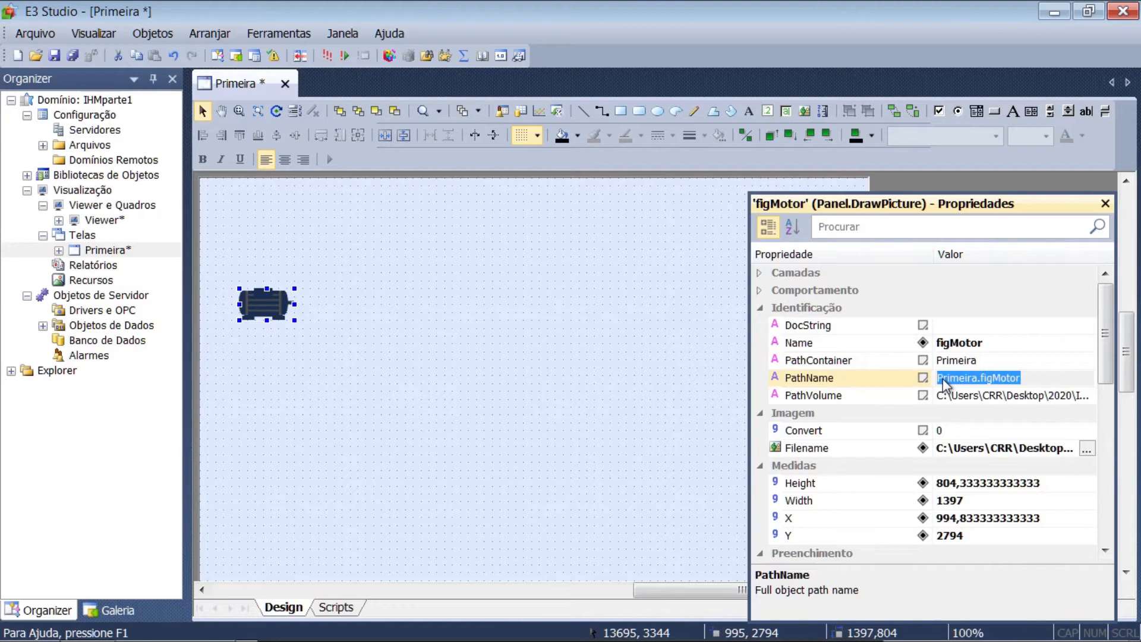
{"action": "left_click", "coordinate": [975, 397]}
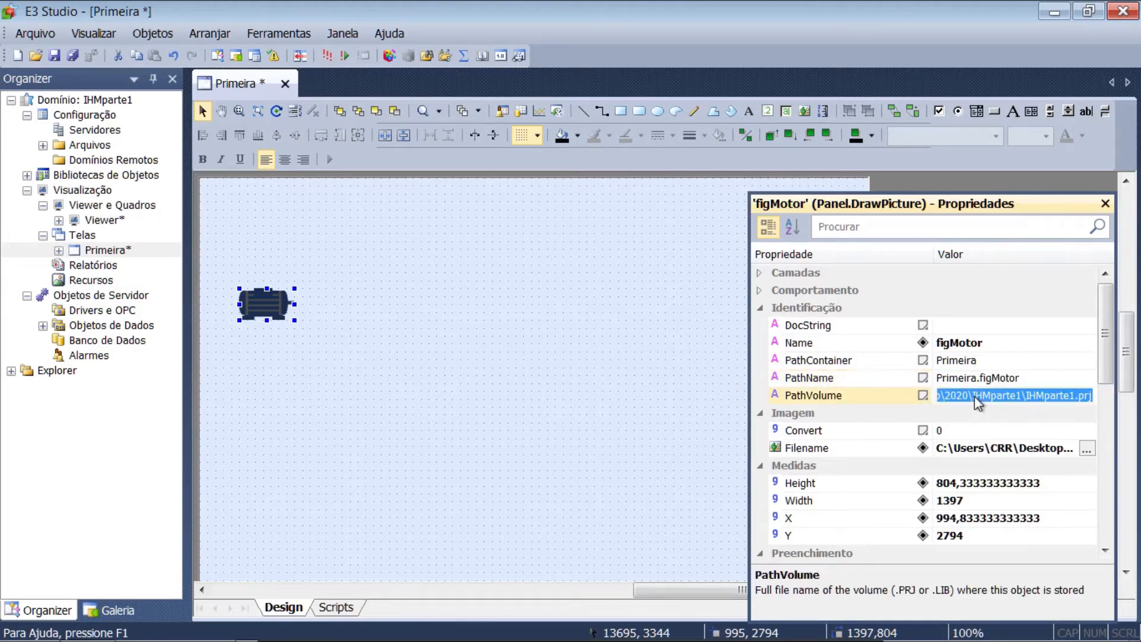
{"action": "left_click", "coordinate": [1100, 359]}
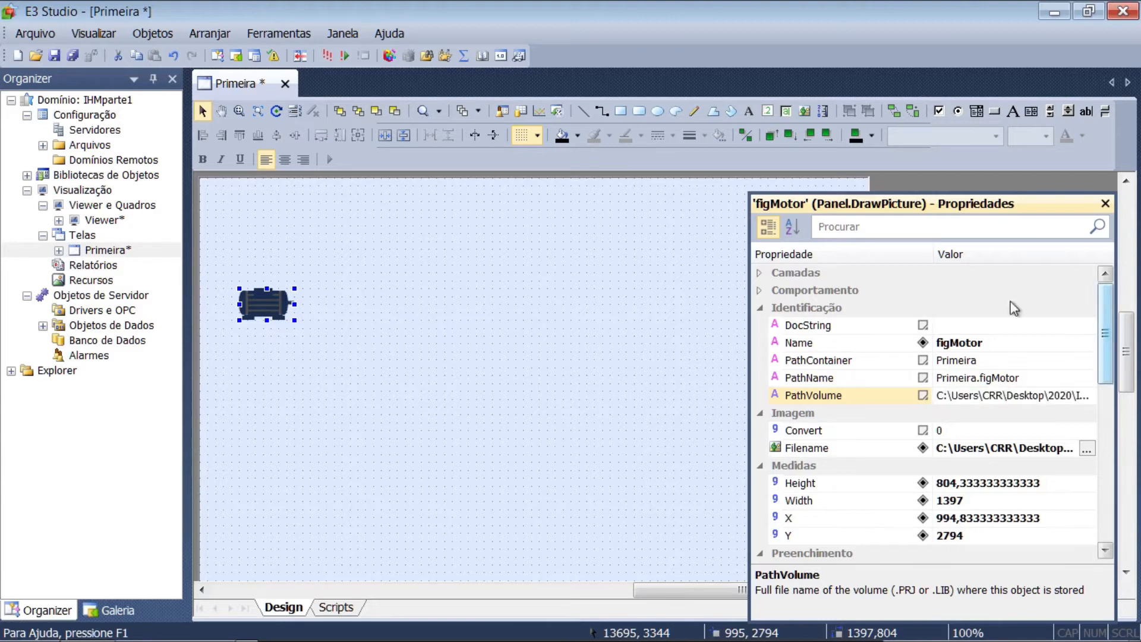
{"action": "left_click", "coordinate": [761, 292]}
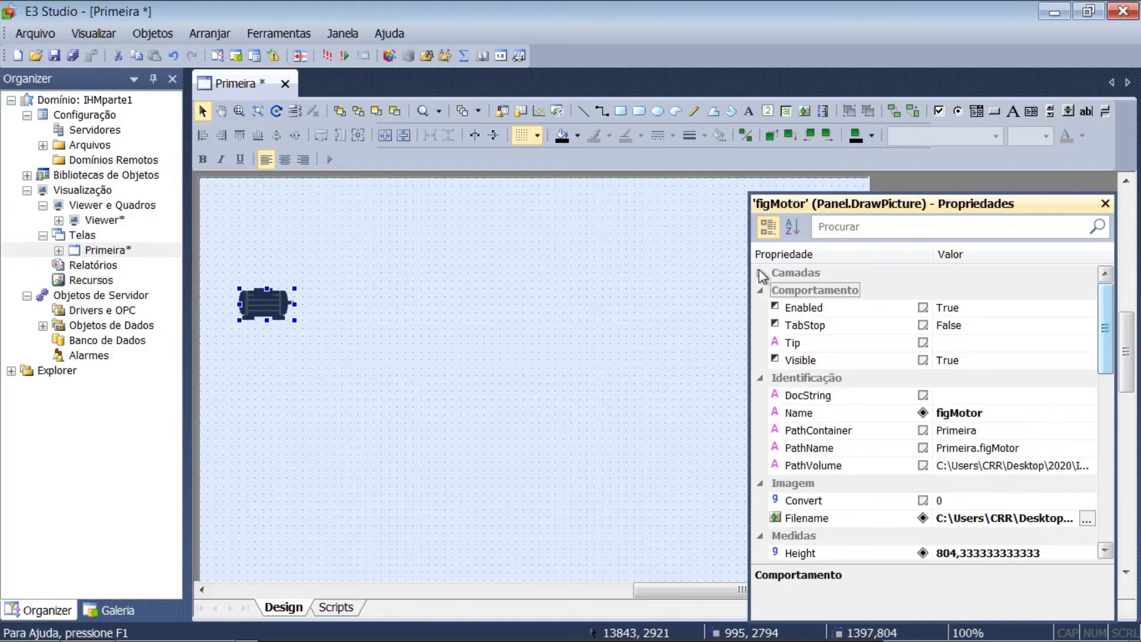
{"action": "left_click", "coordinate": [760, 275]}
{"action": "double_click", "coordinate": [965, 378]}
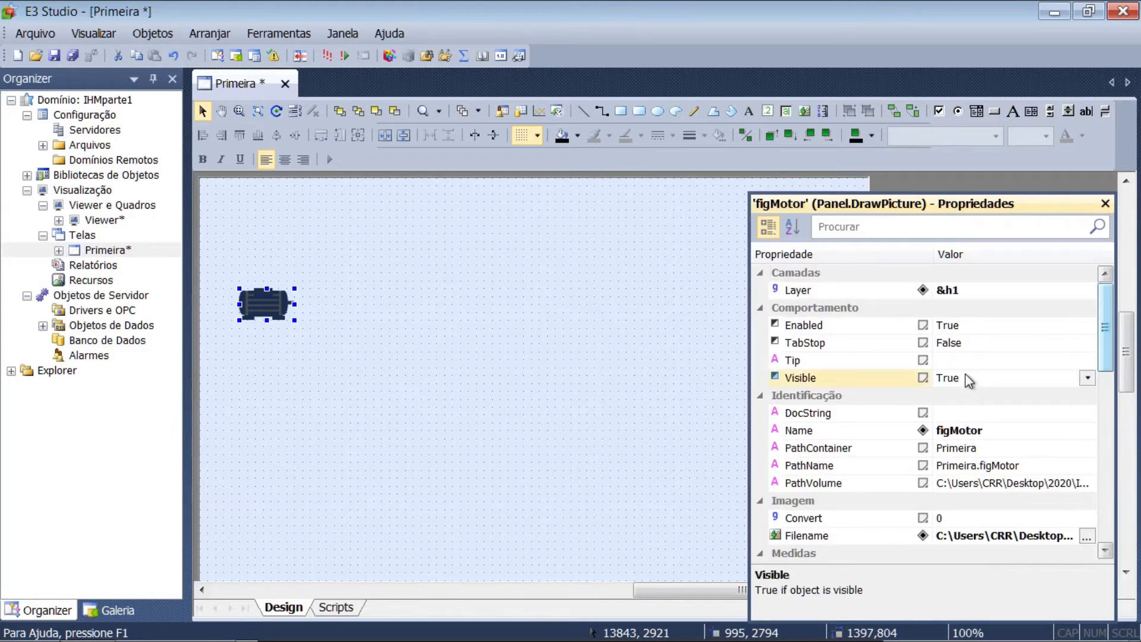
{"action": "double_click", "coordinate": [965, 376]}
{"action": "left_click", "coordinate": [953, 330]}
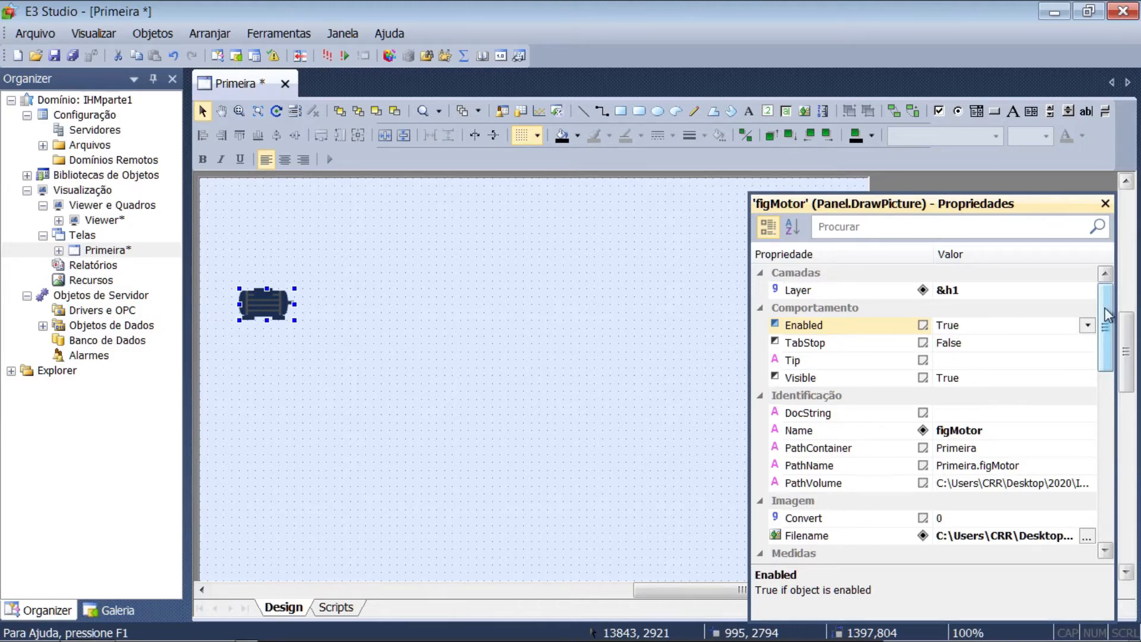
{"action": "left_click", "coordinate": [759, 308]}
- Draw a circle about 995 wide and 995 high above the motor on the Primeira screen
{"action": "left_click_drag", "start_coordinate": [949, 212], "coordinate": [998, 224]}
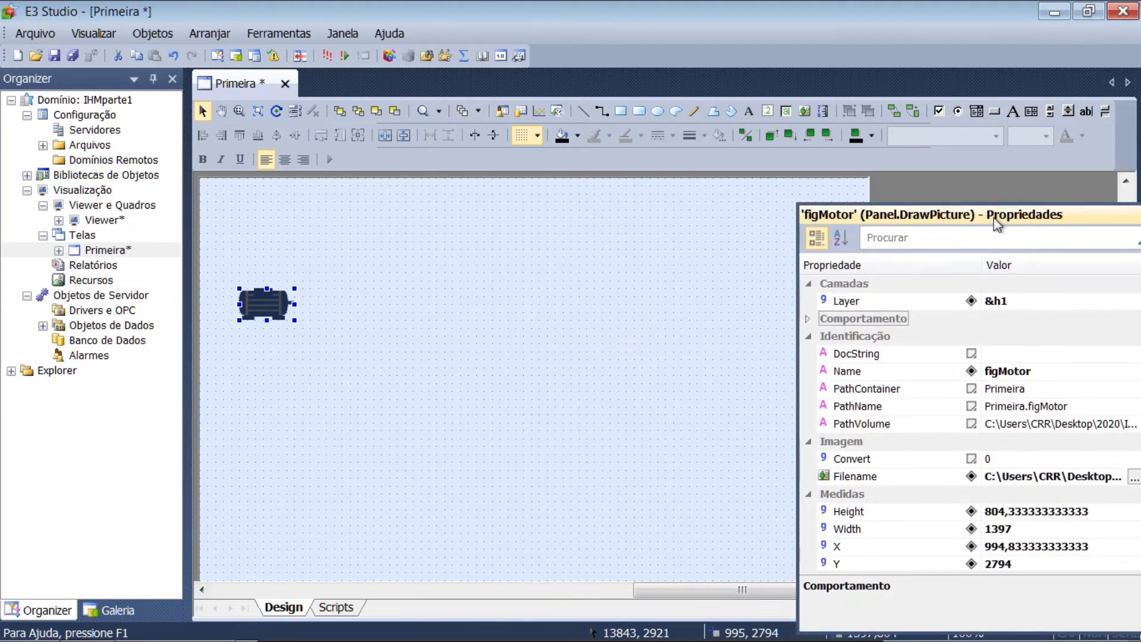
{"action": "left_click", "coordinate": [657, 113]}
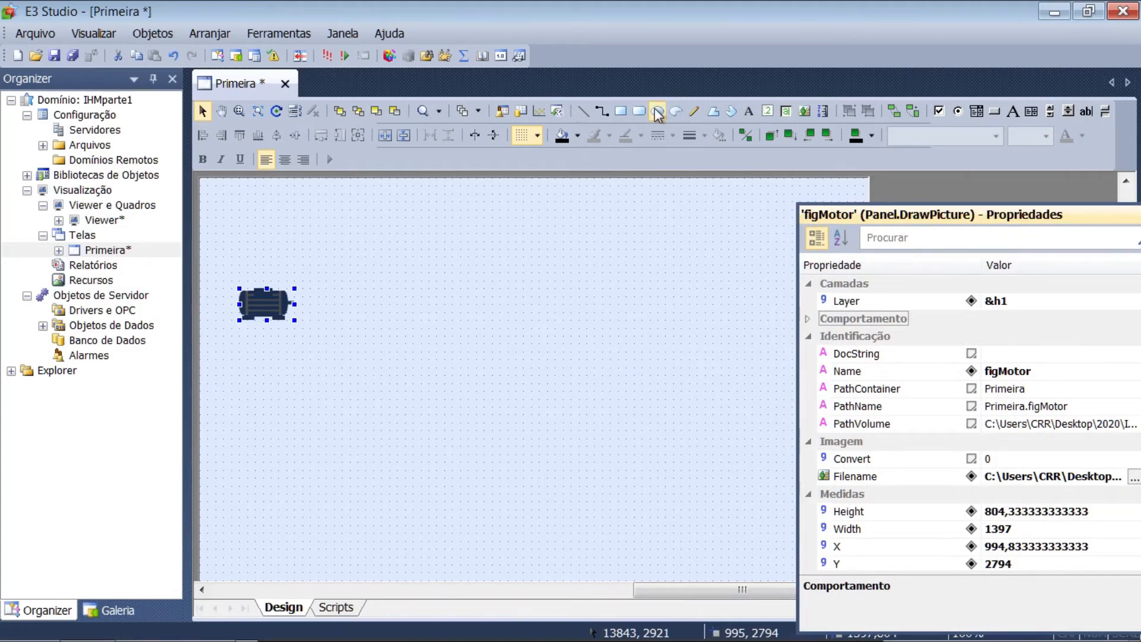
{"action": "left_click_drag", "start_coordinate": [238, 212], "coordinate": [281, 250]}
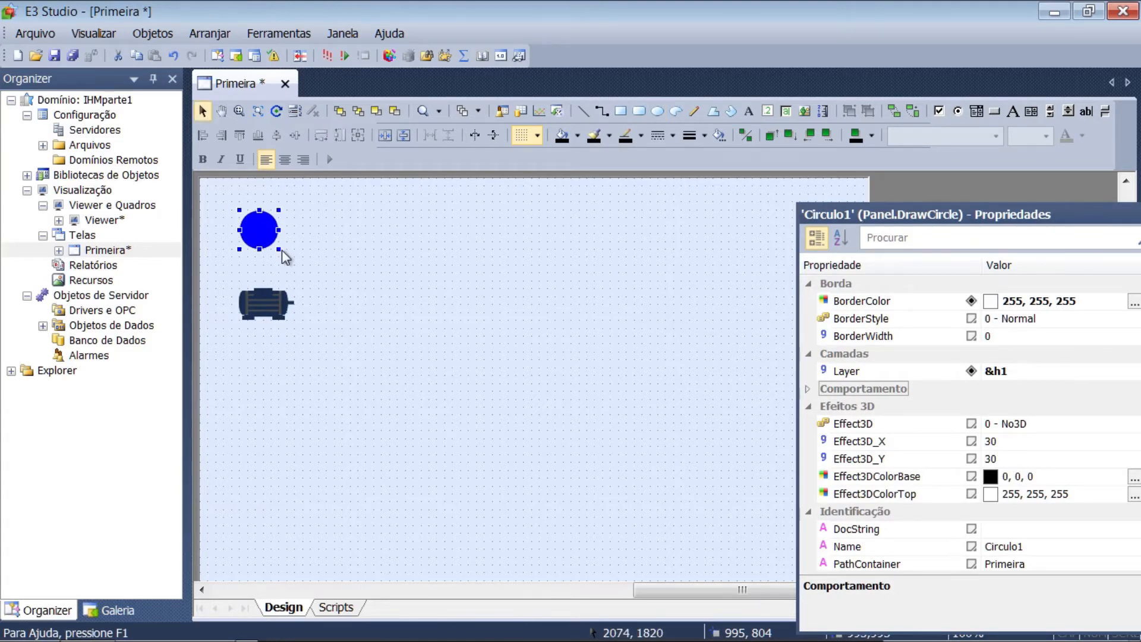
- Review the colour choices for the circle's BorderColor and accept white 255, 255, 255
{"action": "left_click_drag", "start_coordinate": [885, 211], "coordinate": [720, 209]}
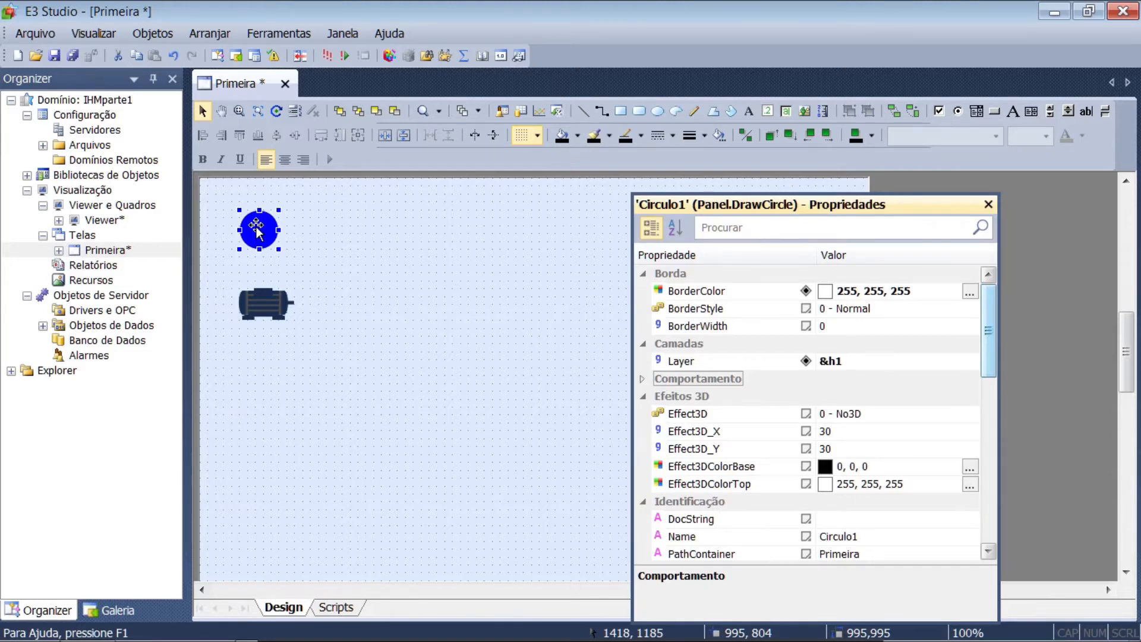
{"action": "left_click", "coordinate": [969, 291]}
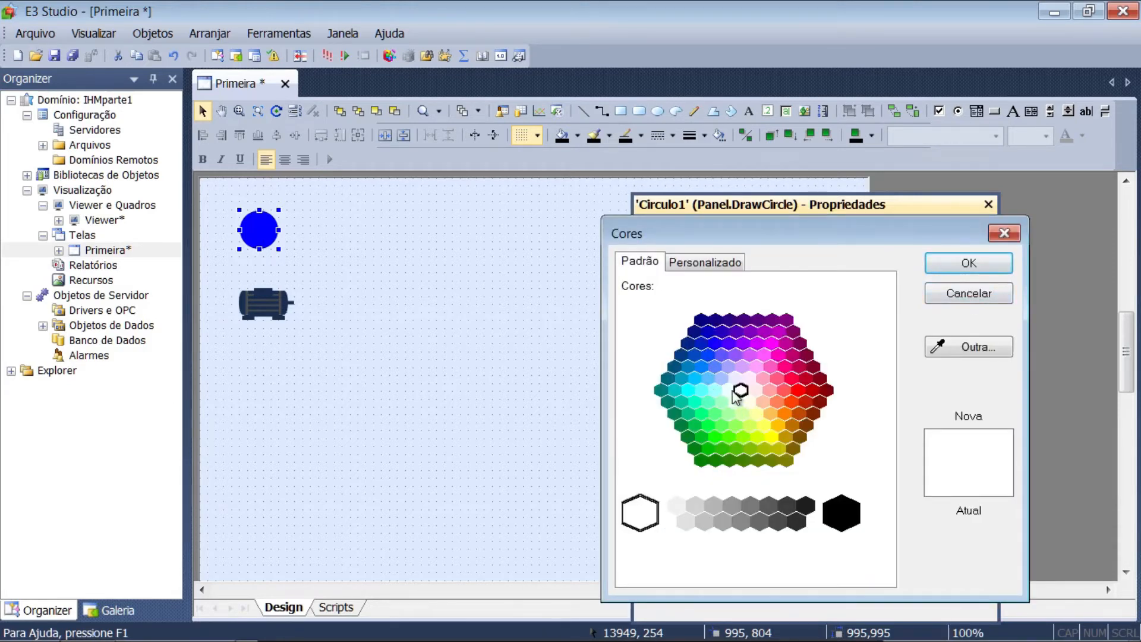
{"action": "left_click", "coordinate": [956, 262]}
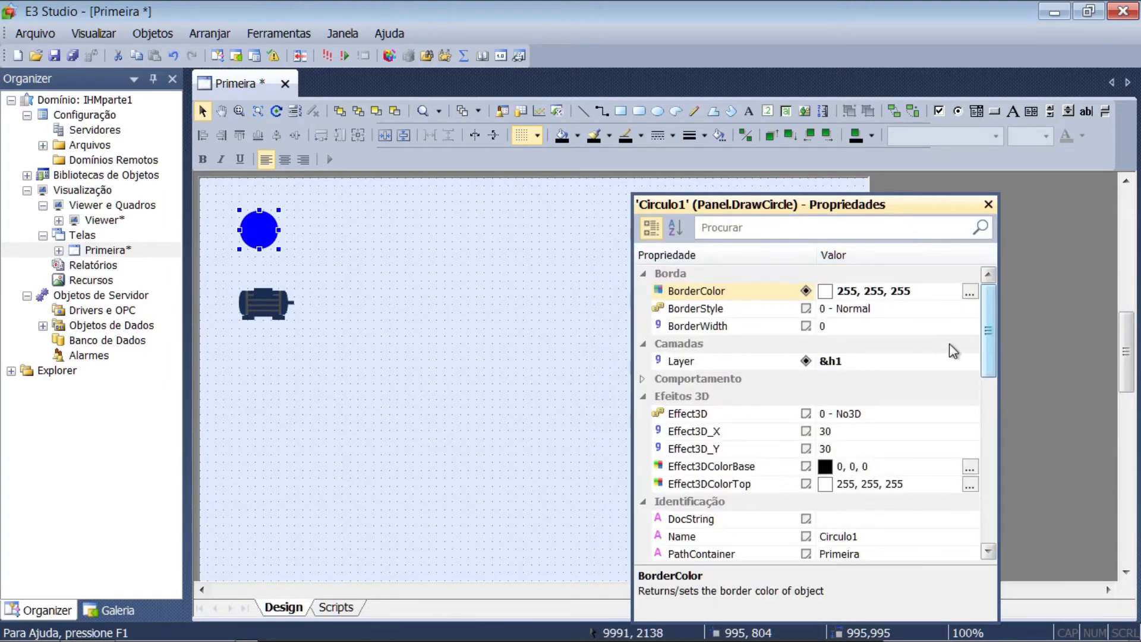
- Set the circle's BorderWidth to 1, and increase it to 5
{"action": "left_click", "coordinate": [836, 330]}
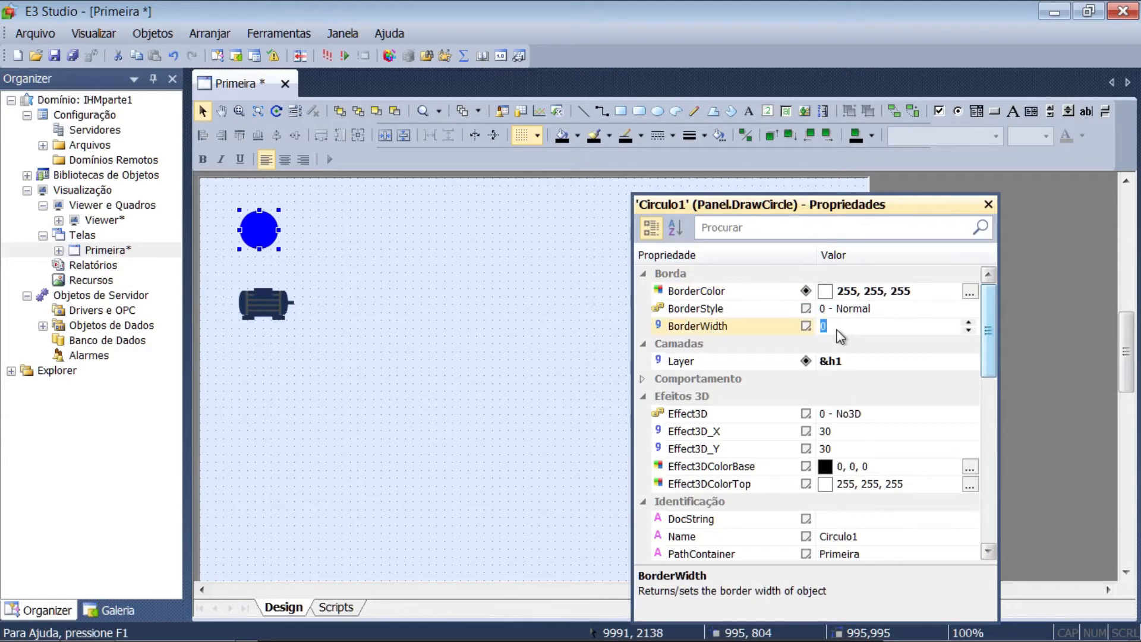
{"action": "type", "text": "1"}
{"action": "key", "text": "Return"}
{"action": "left_click", "coordinate": [839, 334]}
{"action": "type", "text": "5"}
{"action": "key", "text": "Return"}
- Review the circle's BorderStyle options and set its BorderColor to red 255, 0, 0
{"action": "left_click", "coordinate": [896, 310]}
{"action": "left_click", "coordinate": [969, 309]}
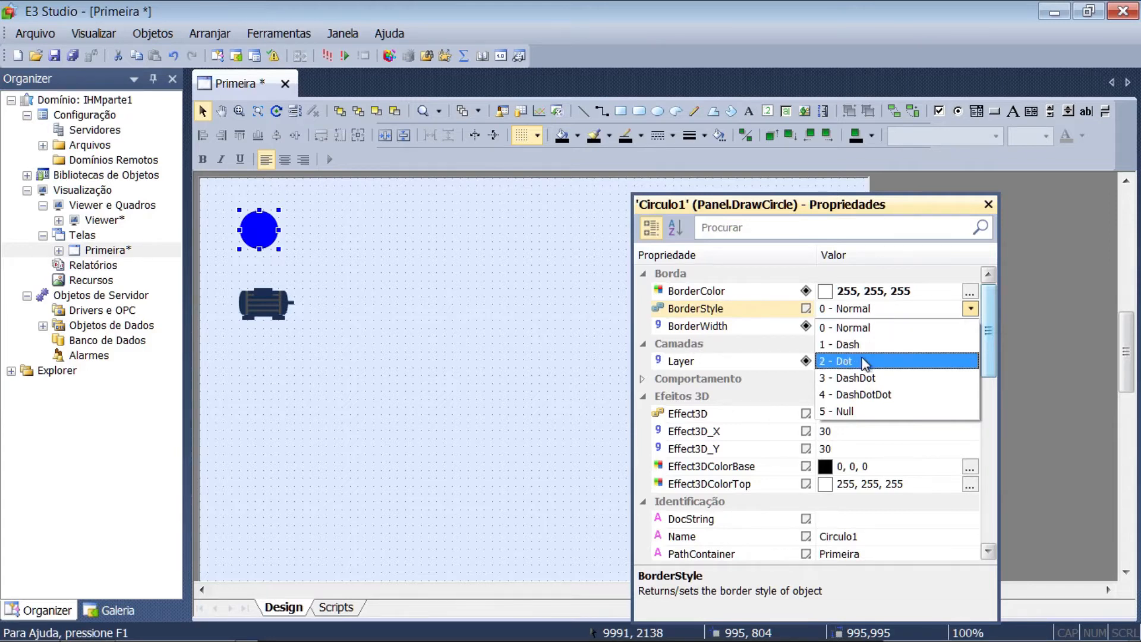
{"action": "left_click", "coordinate": [970, 309]}
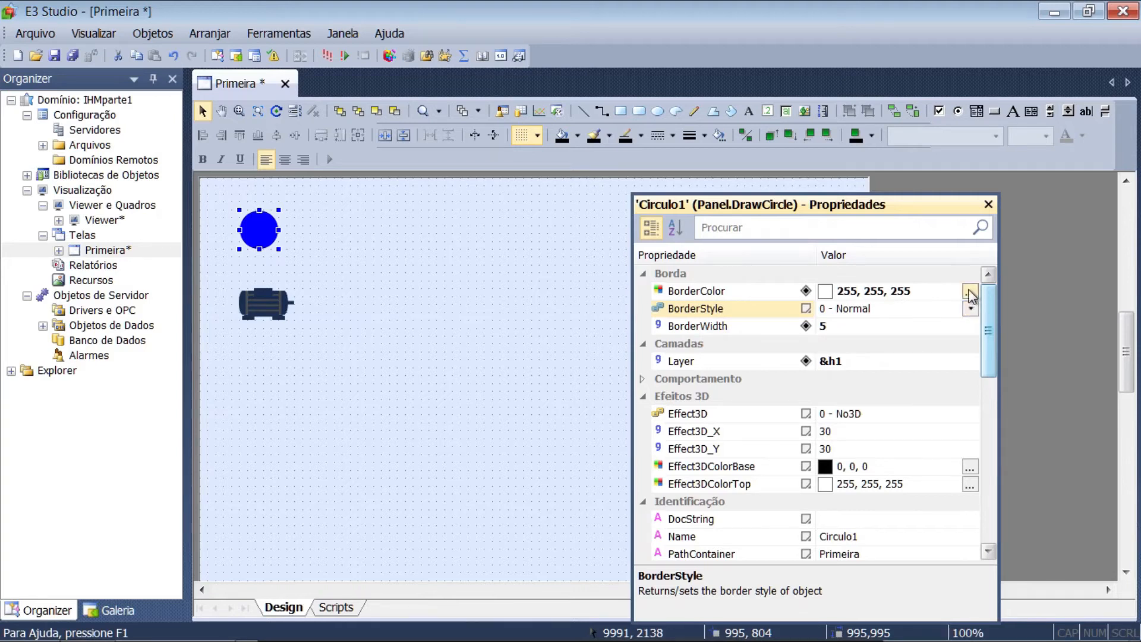
{"action": "left_click", "coordinate": [969, 293]}
{"action": "left_click", "coordinate": [796, 386]}
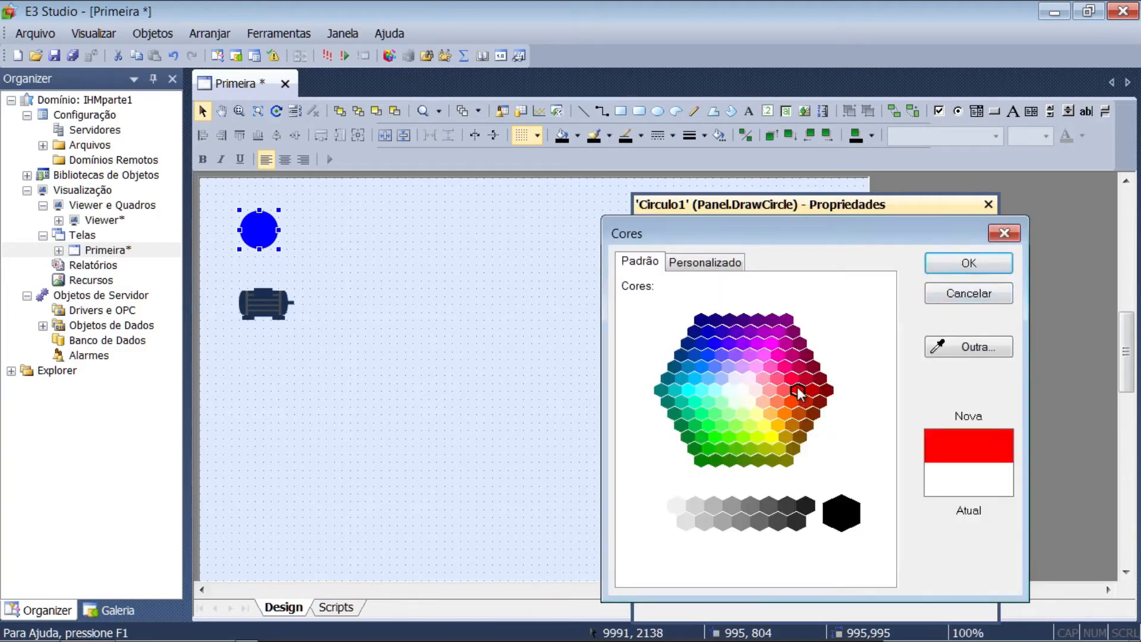
{"action": "left_click", "coordinate": [943, 258]}
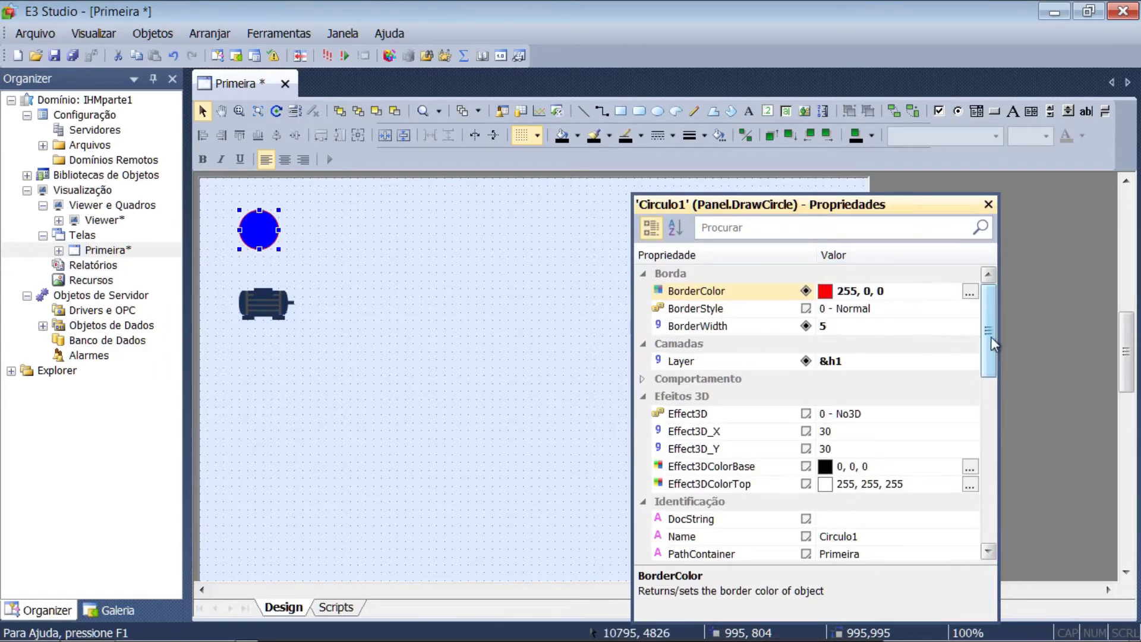
- Check the circle's behaviour properties and rename the object ledMotor
{"action": "left_click_drag", "start_coordinate": [988, 331], "coordinate": [987, 369]}
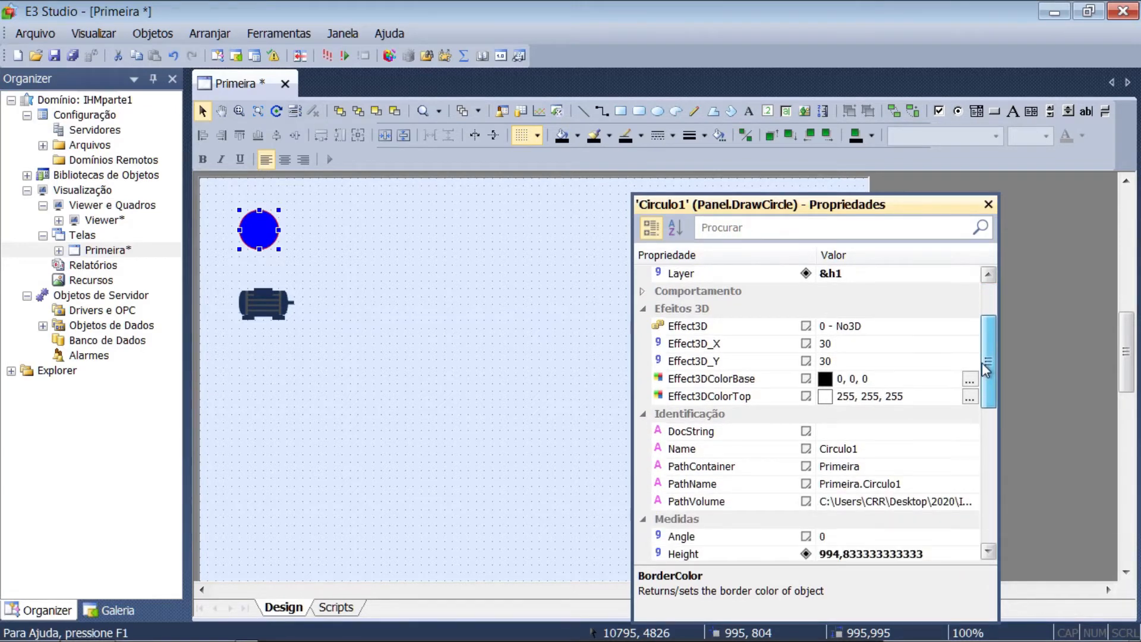
{"action": "left_click", "coordinate": [642, 292]}
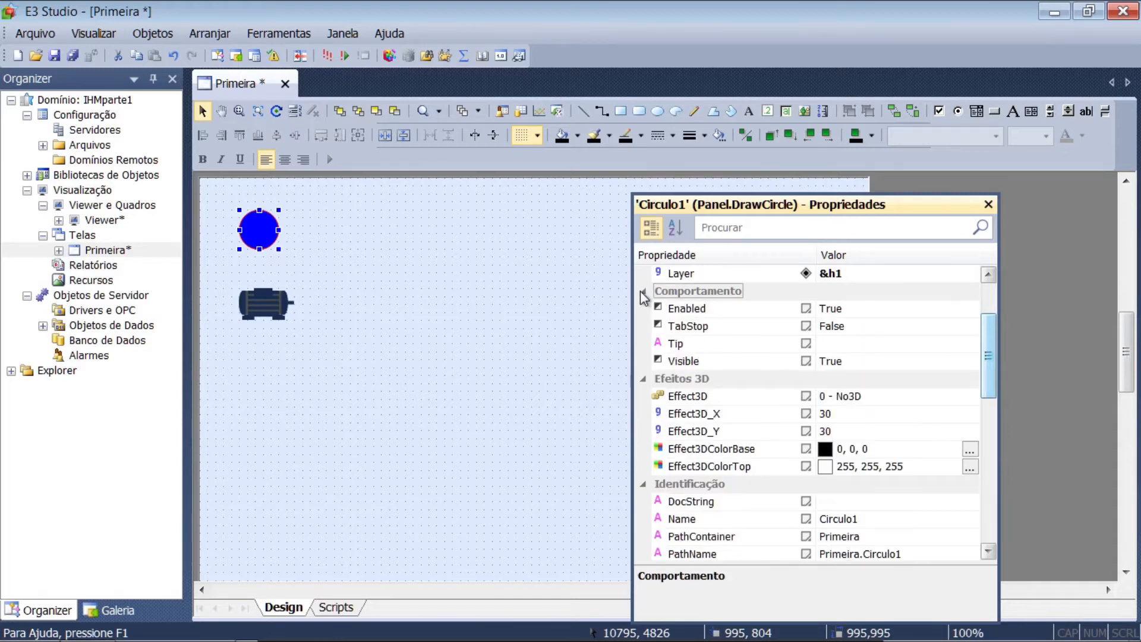
{"action": "left_click", "coordinate": [642, 292]}
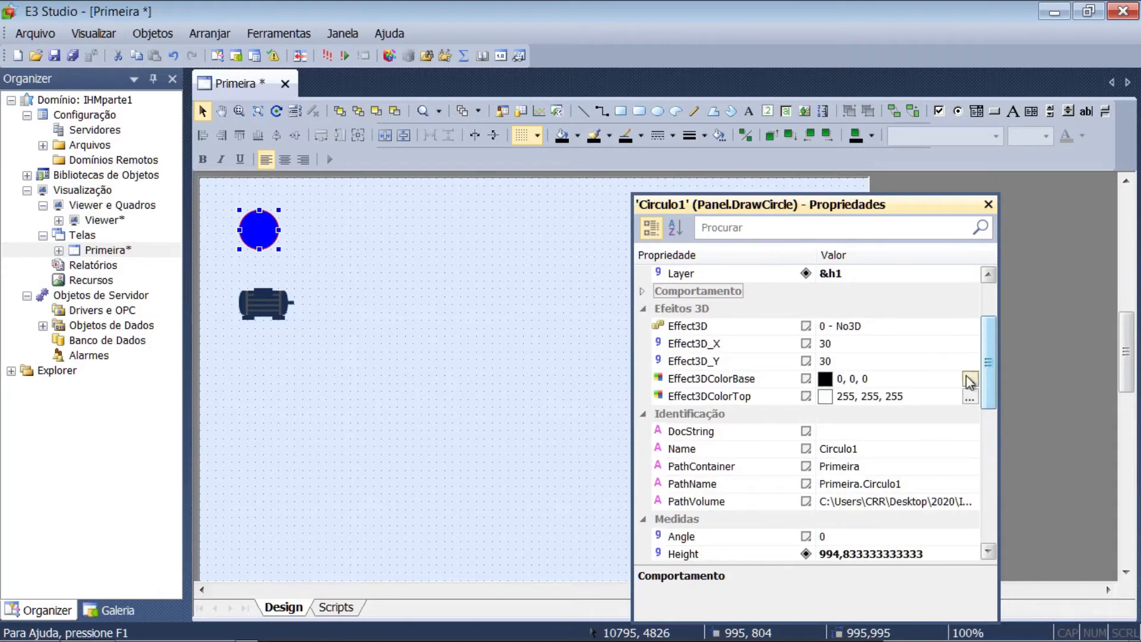
{"action": "left_click_drag", "start_coordinate": [993, 366], "coordinate": [990, 382]}
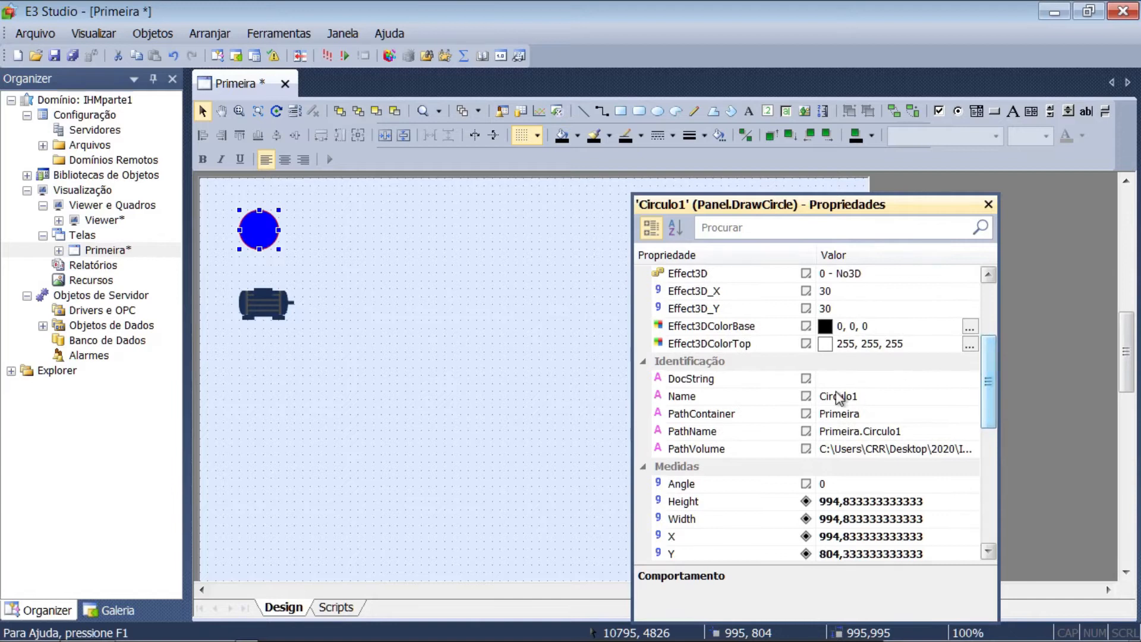
{"action": "left_click", "coordinate": [836, 396]}
{"action": "left_click", "coordinate": [836, 392]}
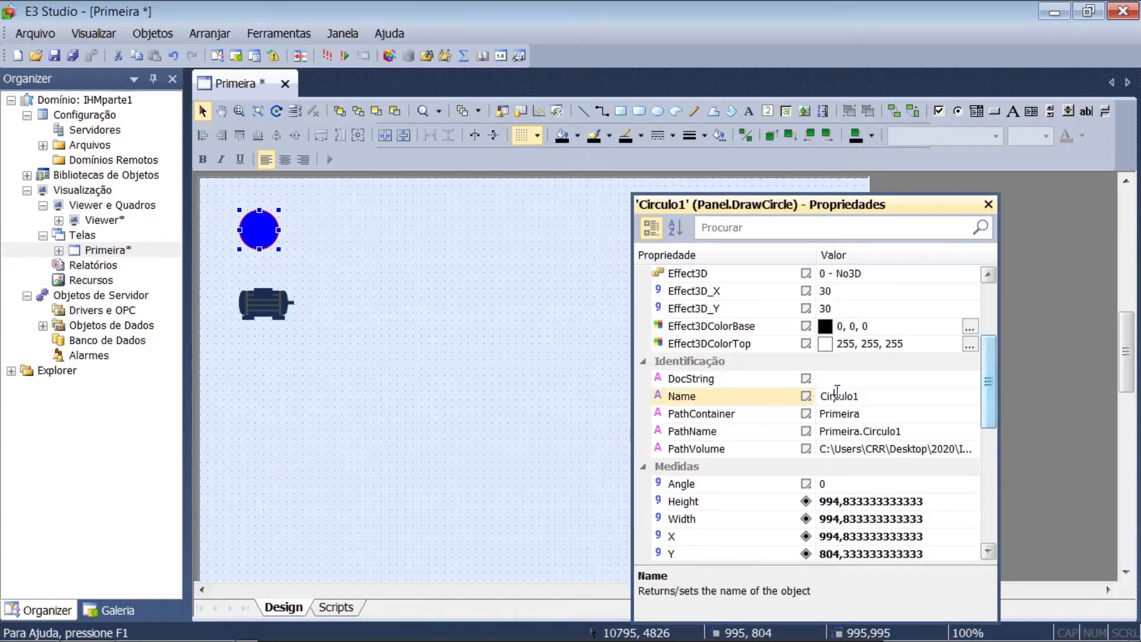
{"action": "double_click", "coordinate": [837, 394]}
{"action": "type", "text": "ledMotor"}
{"action": "key", "text": "Return"}
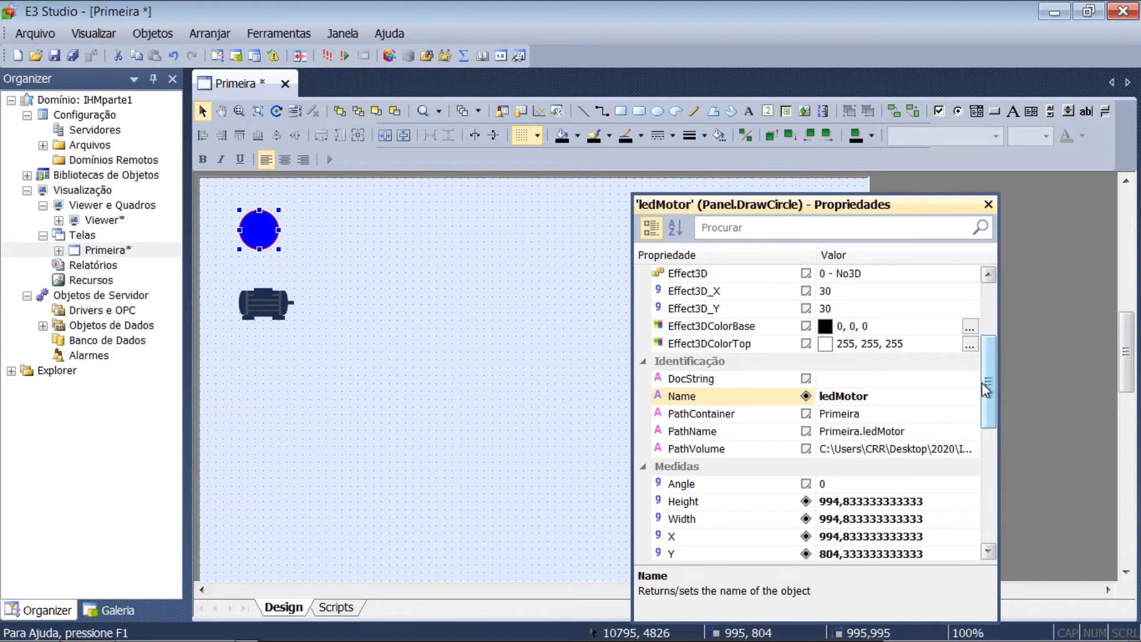
- Set ledMotor's ForegroundColor to dark grey 90, 90, 90
{"action": "left_click_drag", "start_coordinate": [986, 383], "coordinate": [984, 401]}
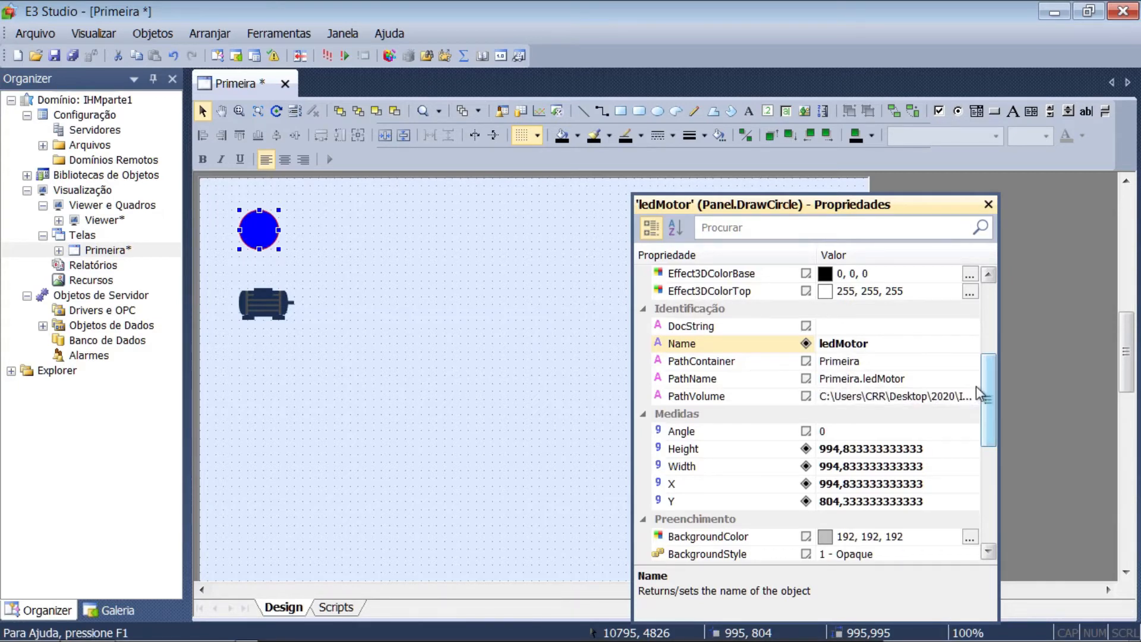
{"action": "left_click_drag", "start_coordinate": [987, 389], "coordinate": [979, 449]}
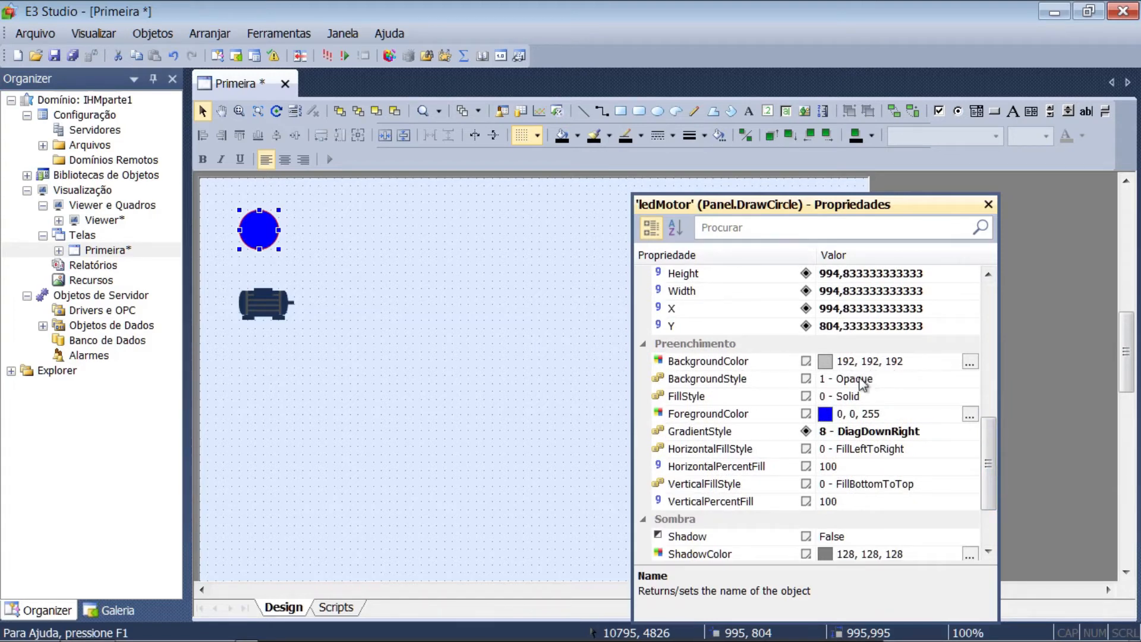
{"action": "left_click", "coordinate": [969, 414]}
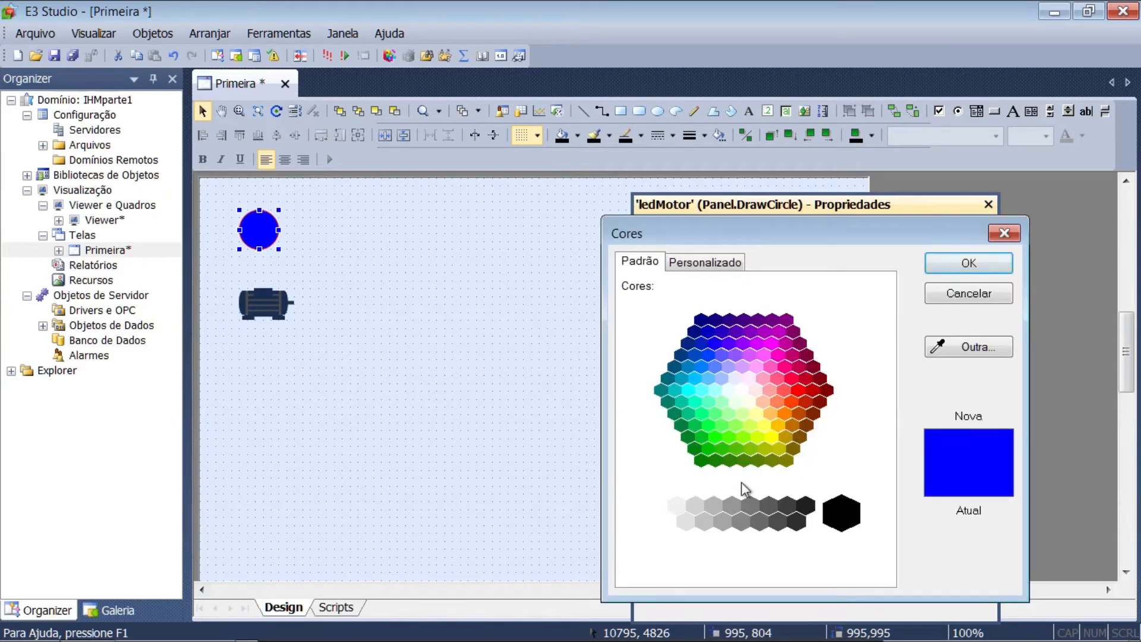
{"action": "left_click", "coordinate": [769, 506]}
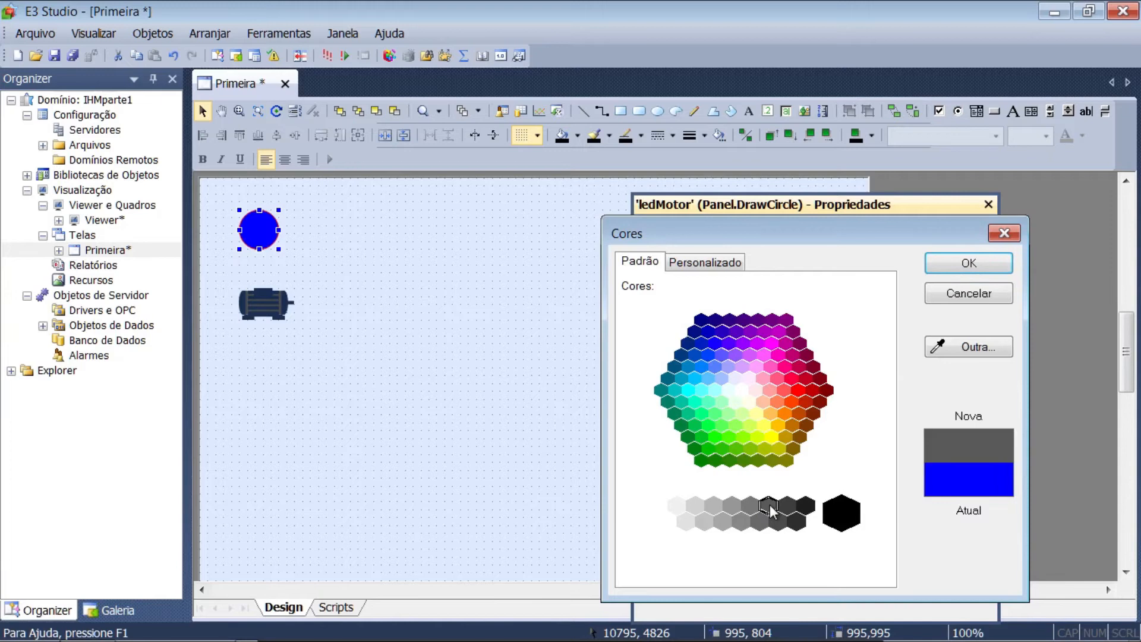
{"action": "left_click", "coordinate": [947, 265]}
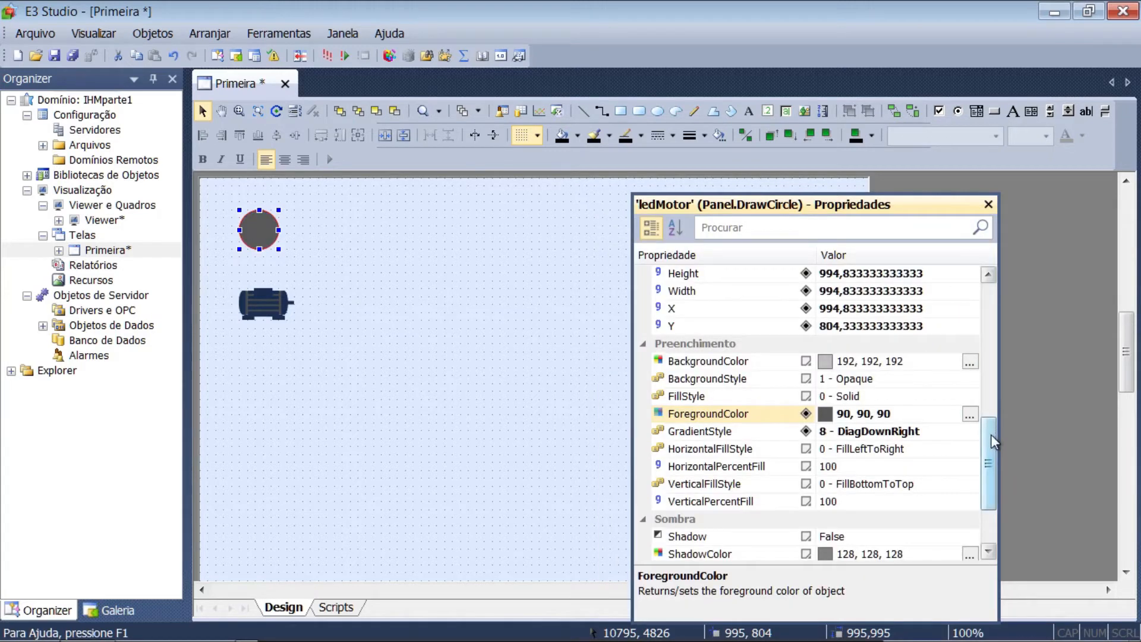
- Try the 6 - Cross FillStyle on ledMotor and restore it to 0 - Solid
{"action": "left_click_drag", "start_coordinate": [990, 434], "coordinate": [985, 465]}
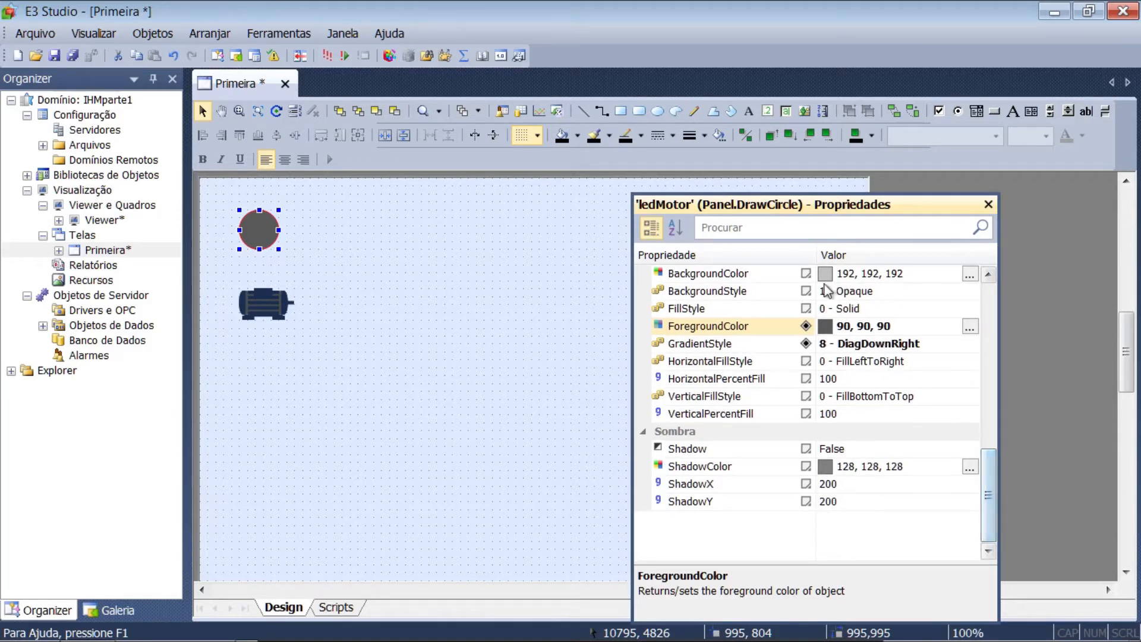
{"action": "left_click", "coordinate": [971, 308]}
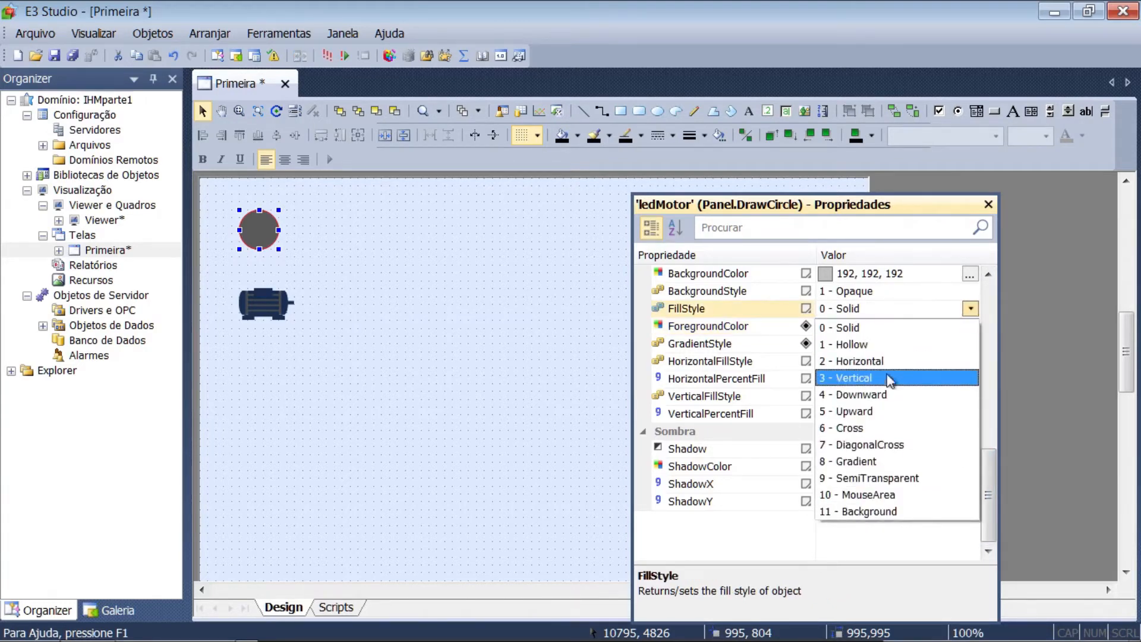
{"action": "left_click", "coordinate": [883, 429]}
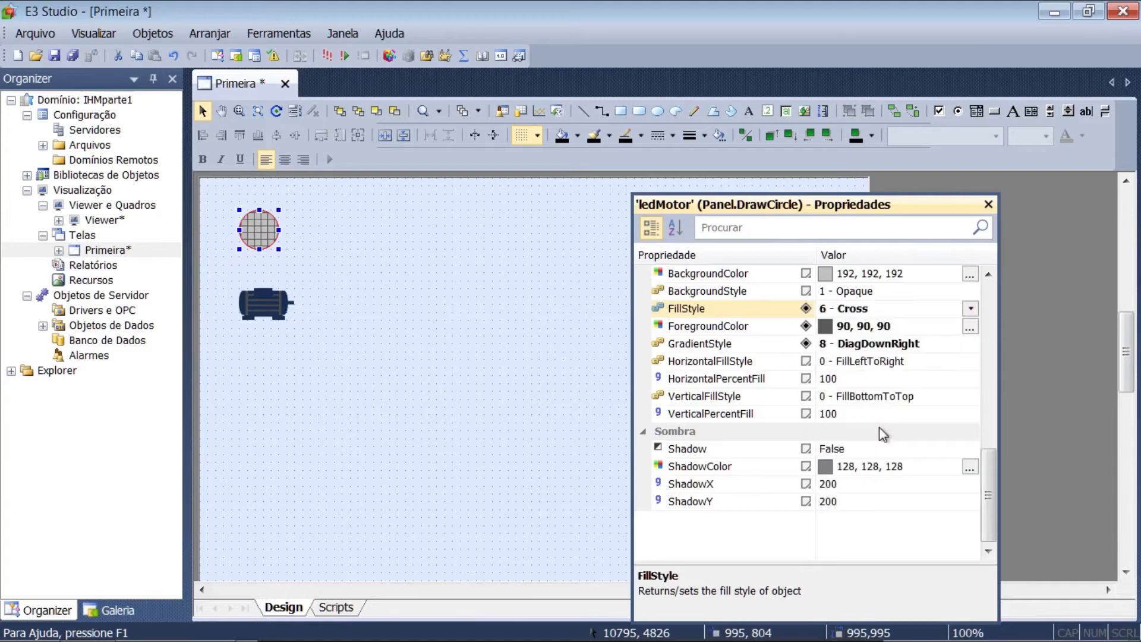
{"action": "left_click", "coordinate": [970, 308]}
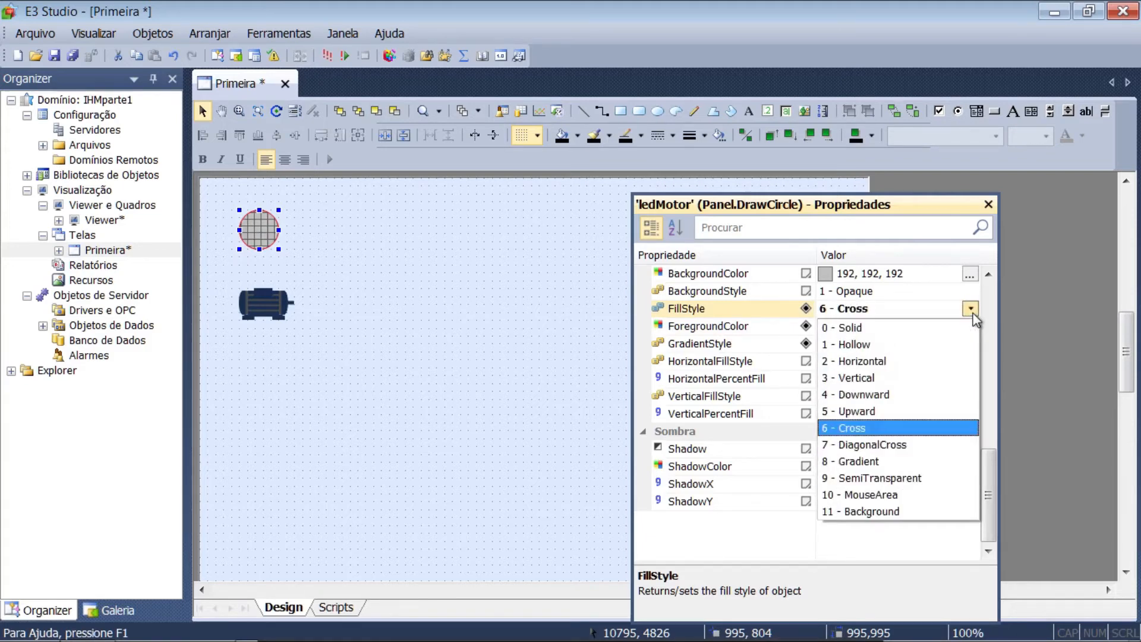
{"action": "left_click", "coordinate": [875, 330]}
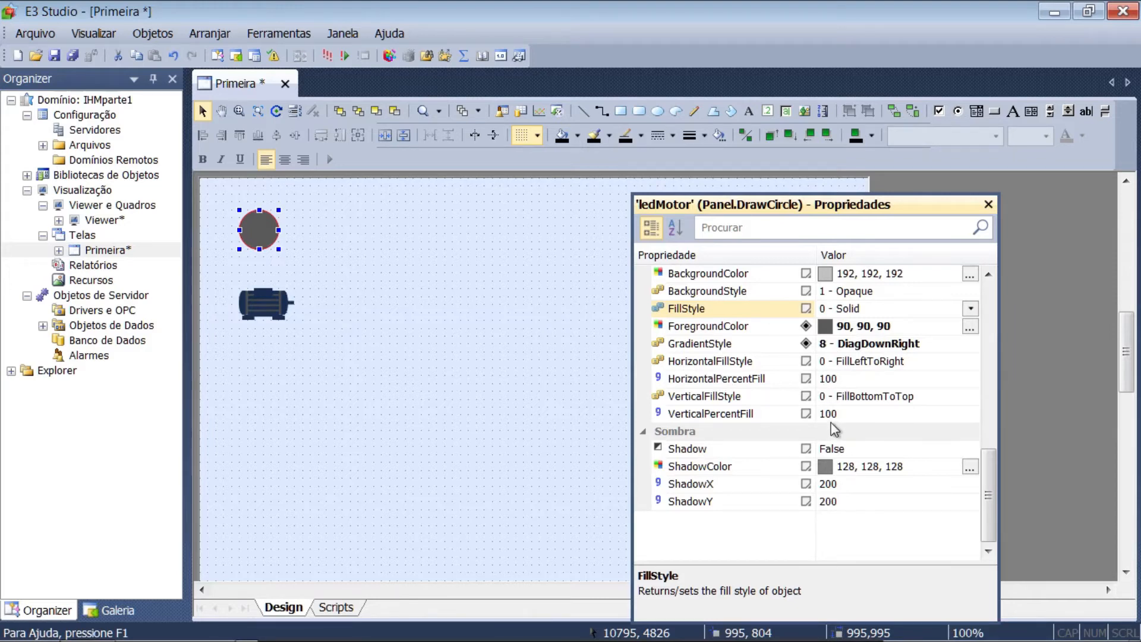
- Try a HorizontalPercentFill of 50 on ledMotor and restore it to 100
{"action": "left_click", "coordinate": [925, 385]}
{"action": "type", "text": "50"}
{"action": "key", "text": "Return"}
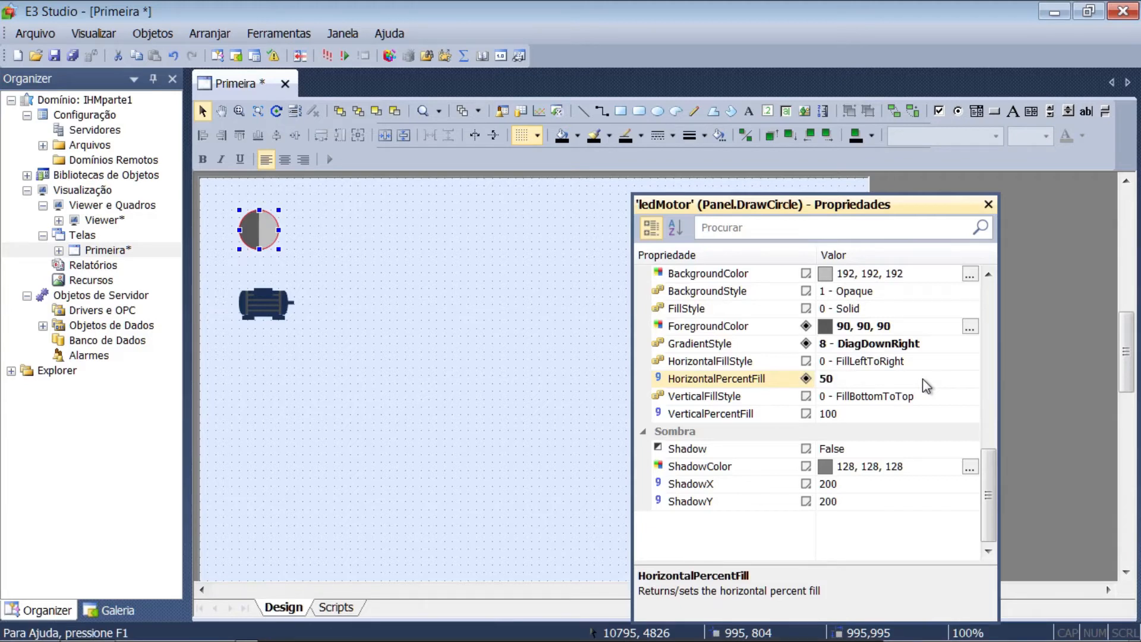
{"action": "left_click", "coordinate": [922, 379]}
{"action": "type", "text": "100"}
{"action": "key", "text": "Return"}
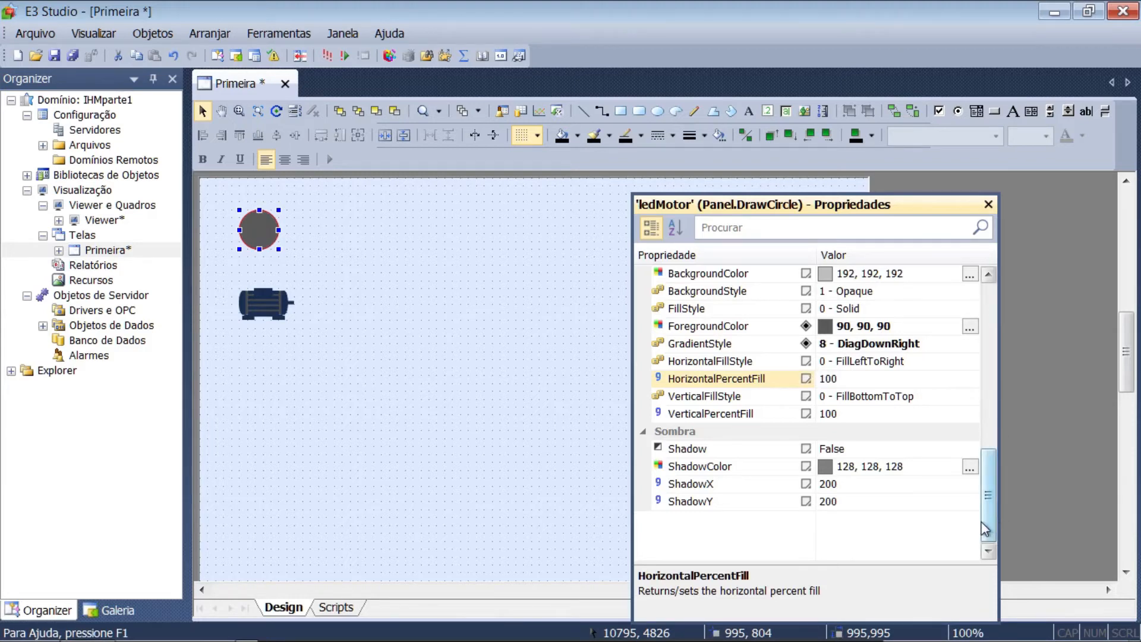
{"action": "left_click_drag", "start_coordinate": [988, 478], "coordinate": [989, 312]}
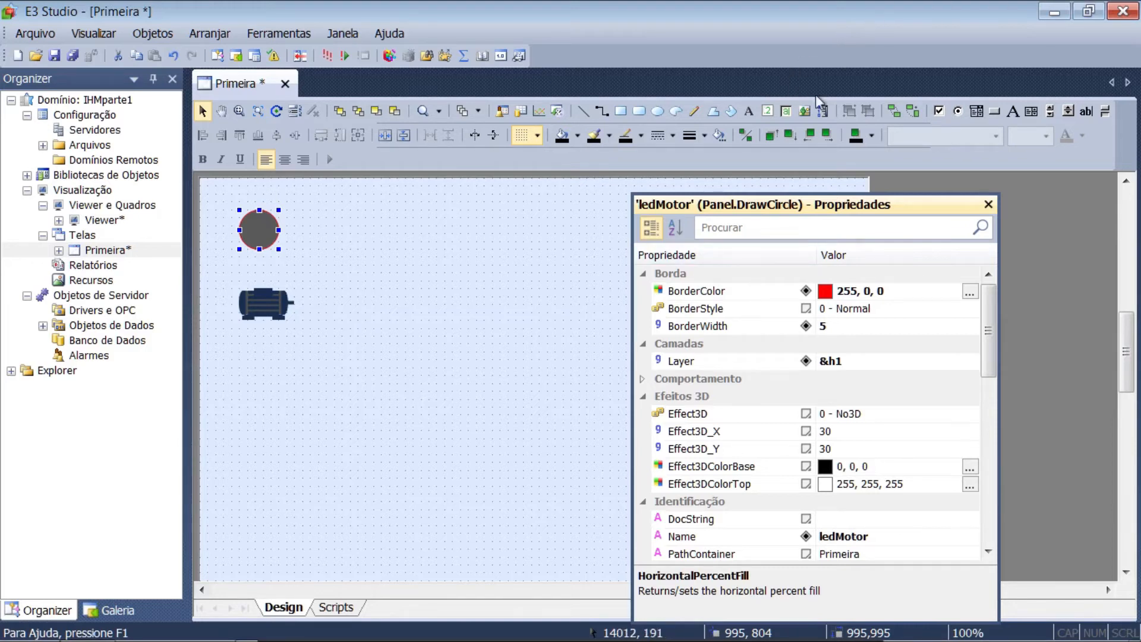
- Draw a toggle button about 2201 wide and 995 high beside the circle and caption it Ligar
{"action": "left_click", "coordinate": [1105, 112]}
{"action": "left_click_drag", "start_coordinate": [366, 210], "coordinate": [456, 247]}
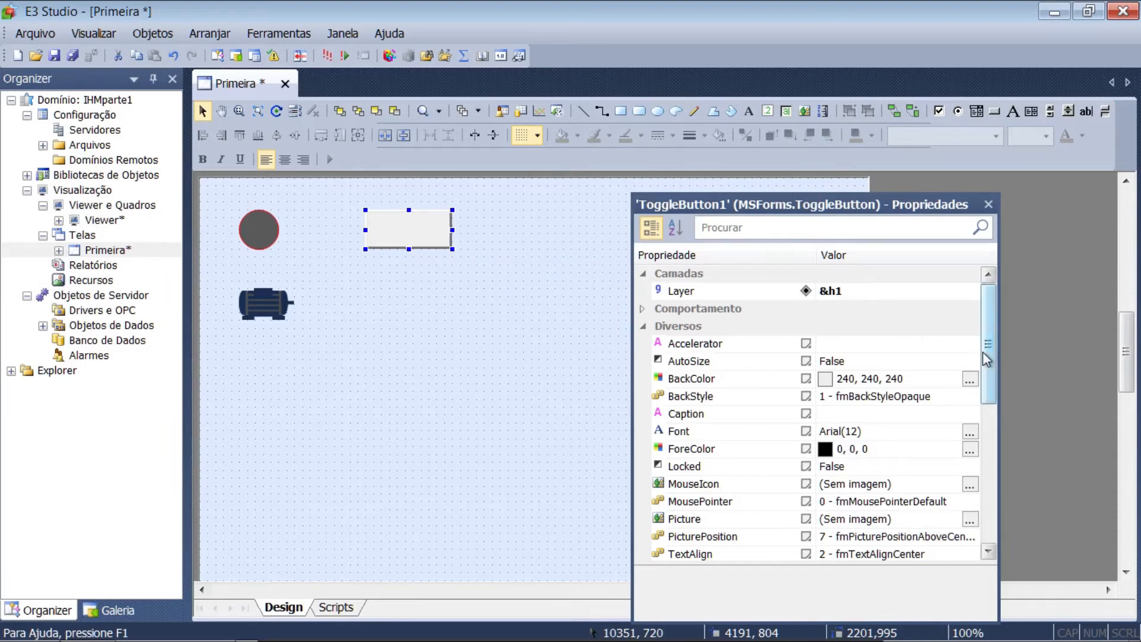
{"action": "left_click", "coordinate": [832, 418]}
{"action": "type", "text": "L"}
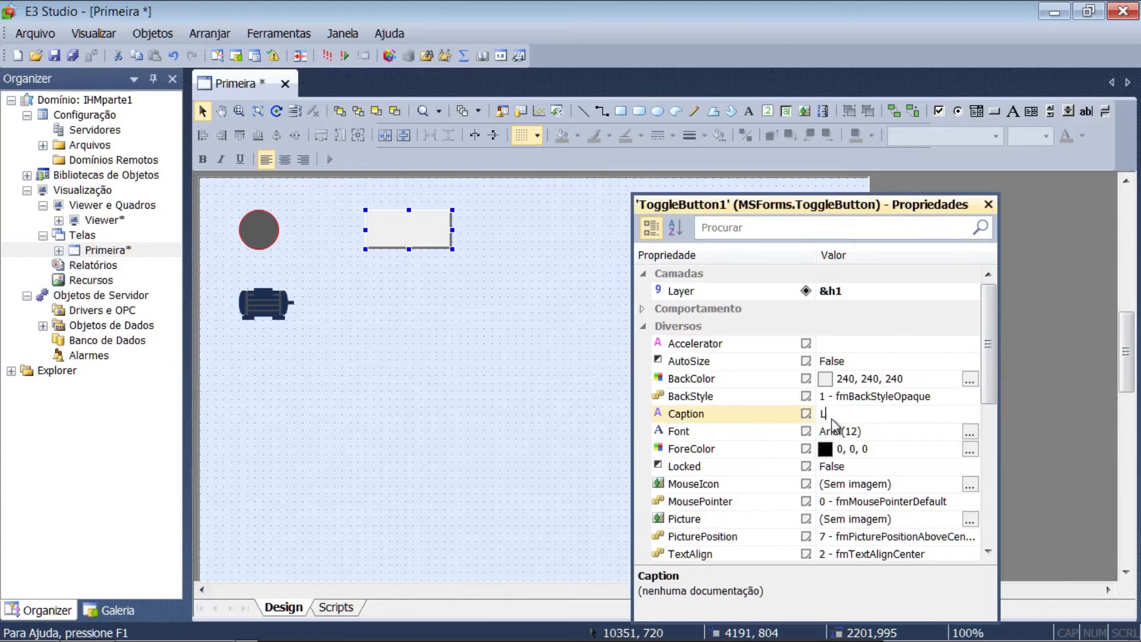
{"action": "type", "text": "igar"}
{"action": "key", "text": "Return"}
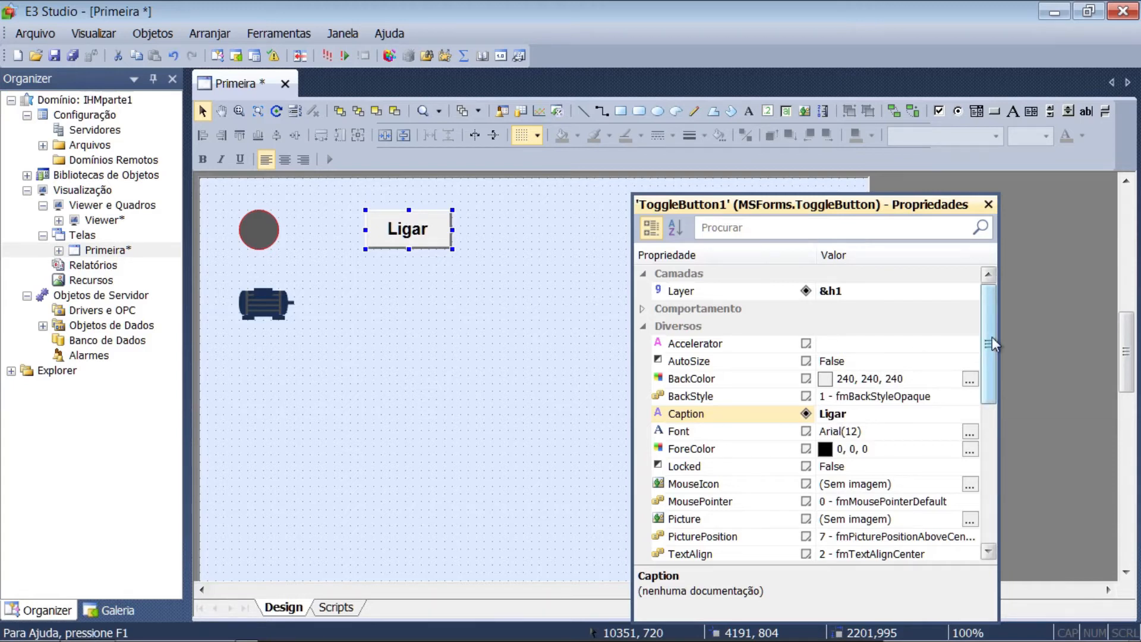
- Set the Ligar button's font to Arial Regular size 11 and shrink the button to about 1609 wide and 804 high
{"action": "left_click_drag", "start_coordinate": [993, 343], "coordinate": [992, 374]}
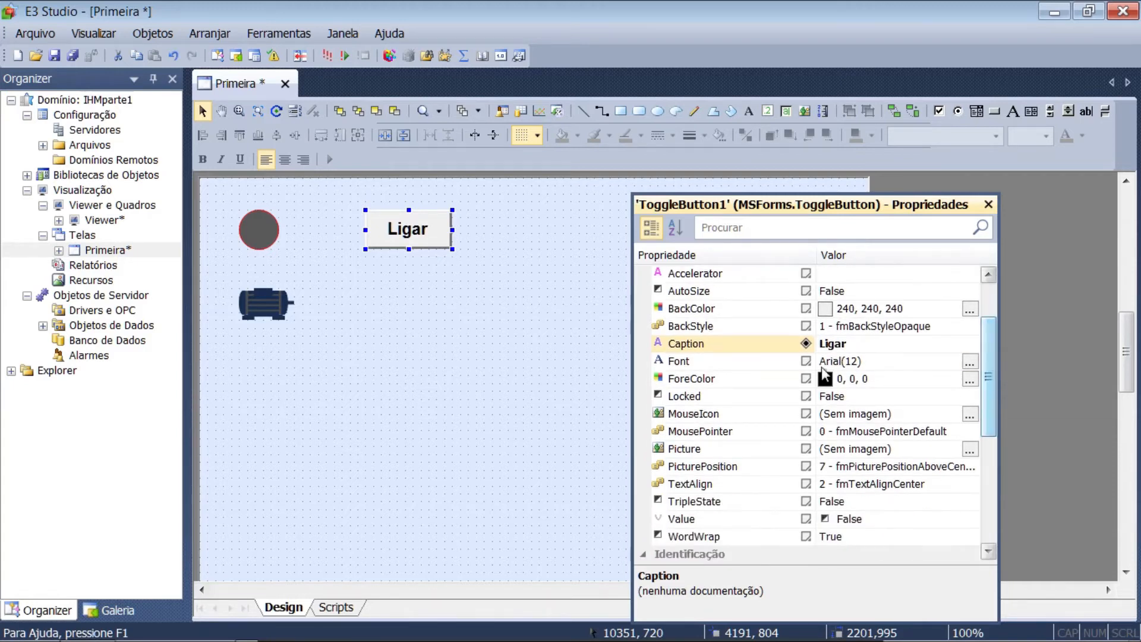
{"action": "left_click", "coordinate": [969, 361]}
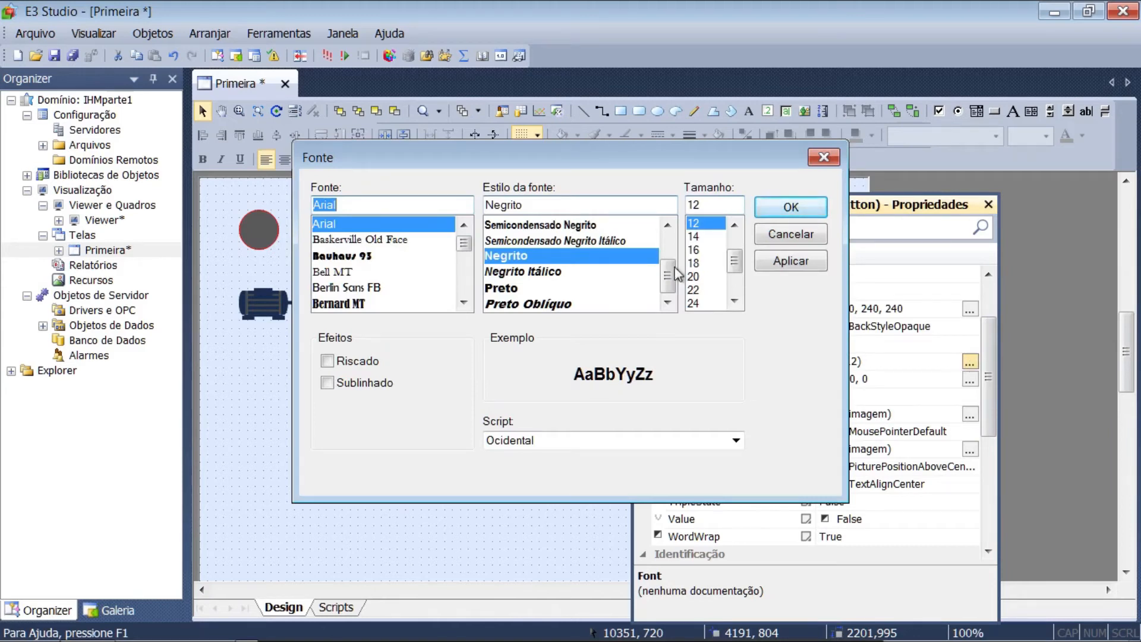
{"action": "left_click_drag", "start_coordinate": [668, 276], "coordinate": [668, 243]}
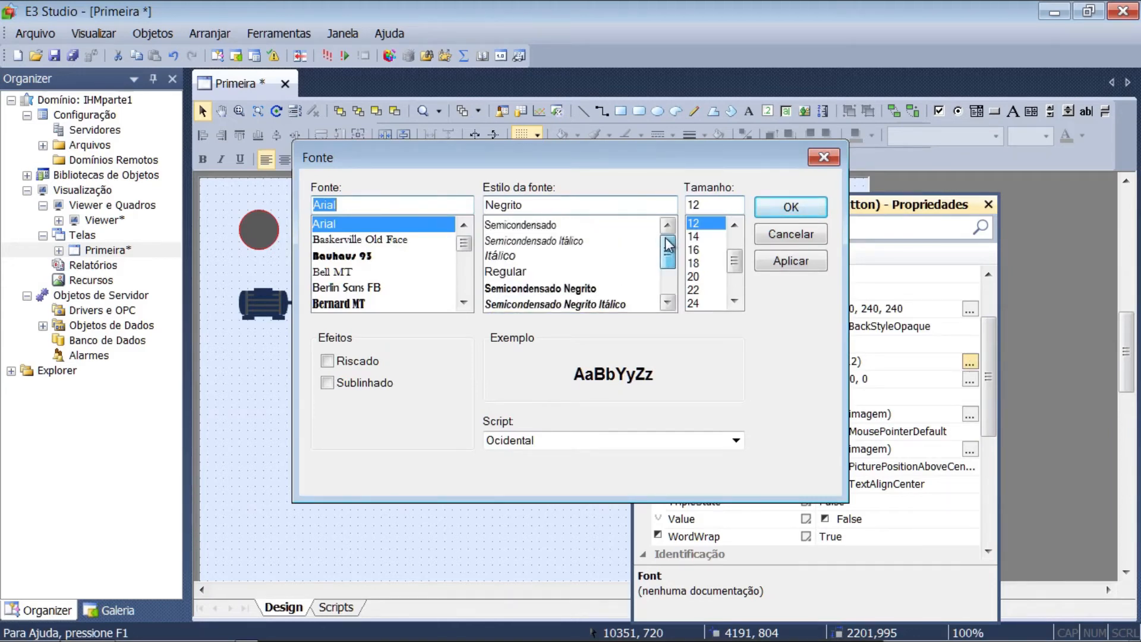
{"action": "left_click", "coordinate": [514, 273]}
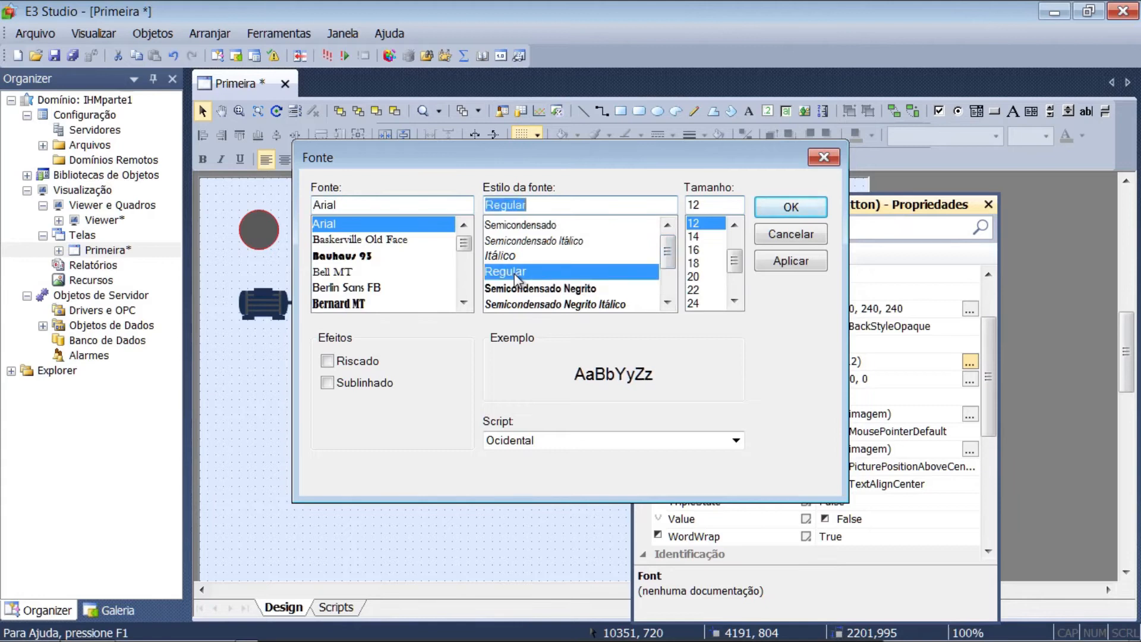
{"action": "left_click", "coordinate": [735, 225]}
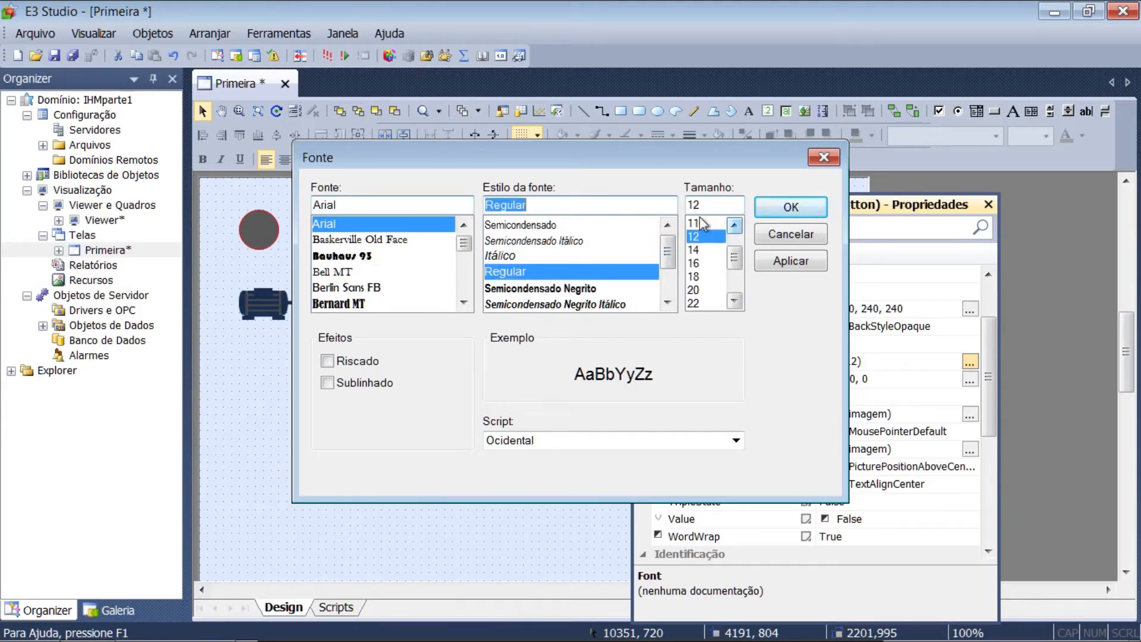
{"action": "left_click", "coordinate": [701, 224]}
{"action": "left_click", "coordinate": [783, 209]}
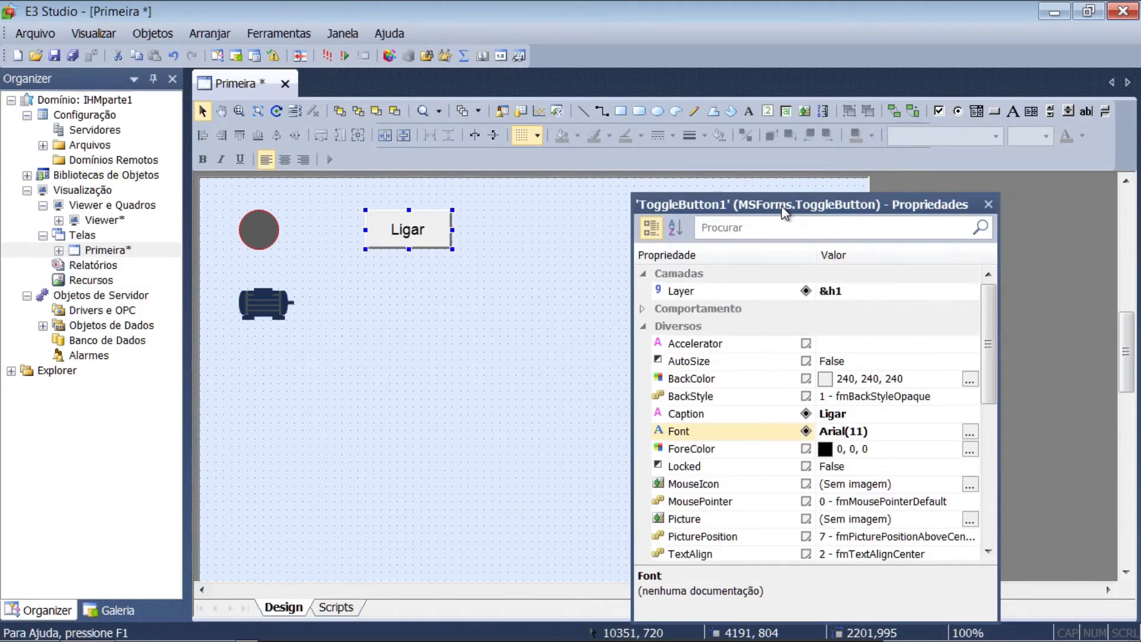
{"action": "left_click_drag", "start_coordinate": [449, 246], "coordinate": [427, 238]}
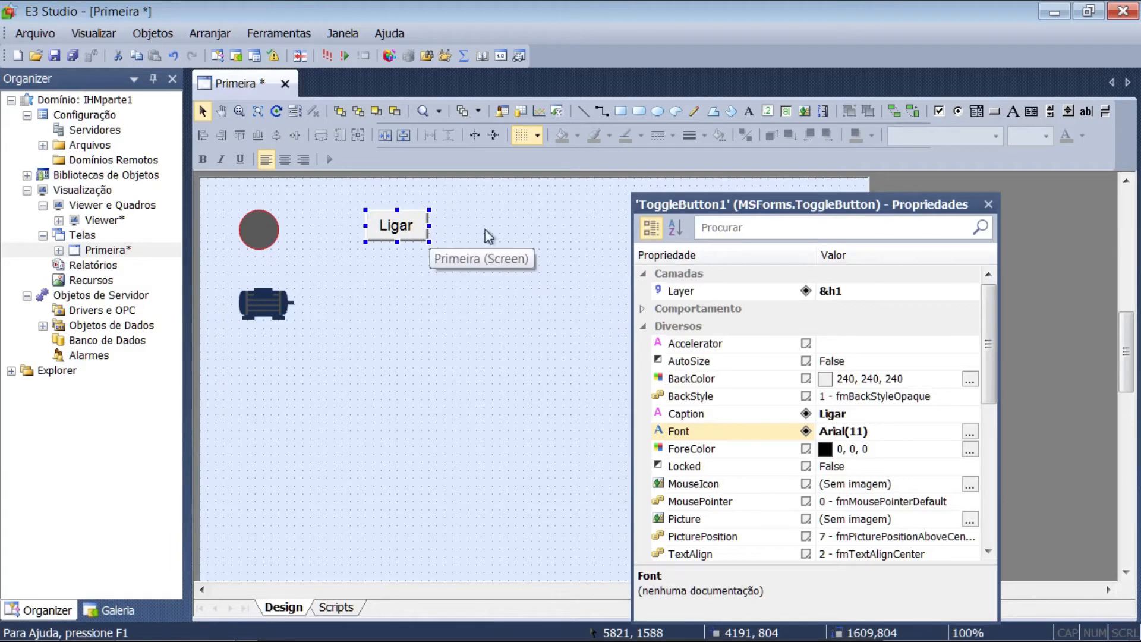
{"action": "left_click_drag", "start_coordinate": [988, 338], "coordinate": [988, 365]}
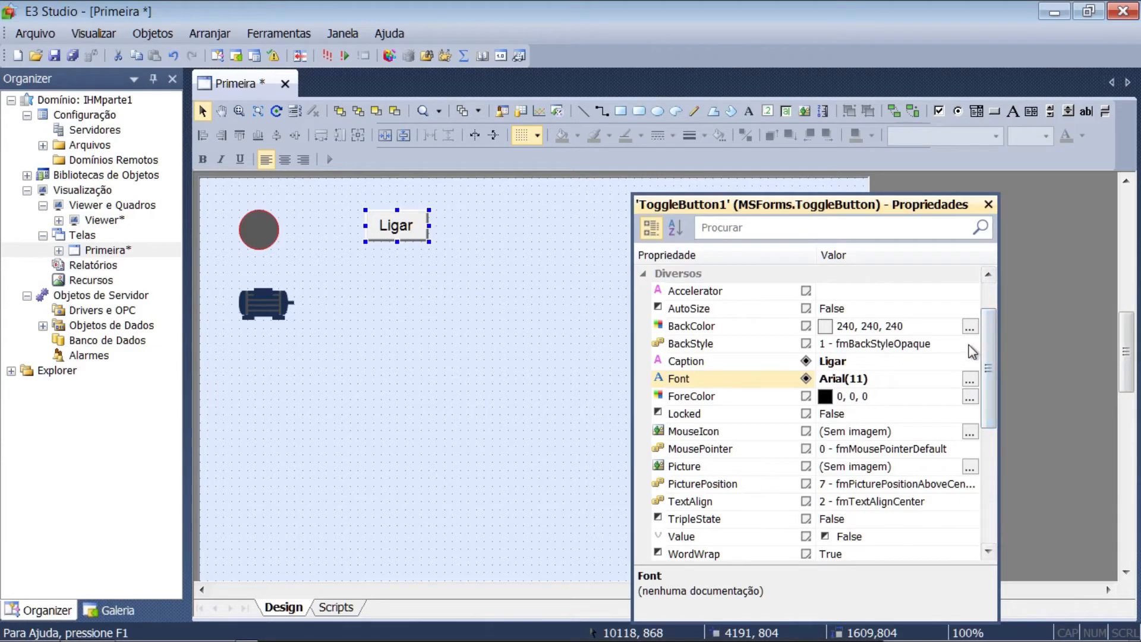
- Try the 0 - fmBackStyleTransparent BackStyle on the Ligar button and restore it to 1 - fmBackStyleOpaque
{"action": "left_click", "coordinate": [971, 344]}
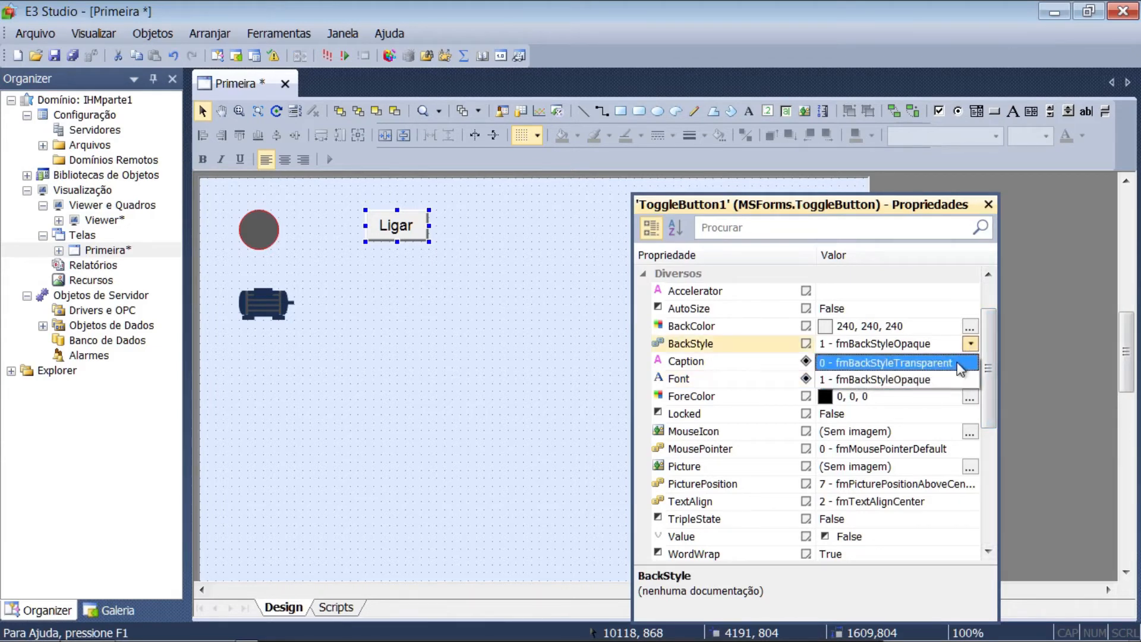
{"action": "left_click", "coordinate": [958, 362]}
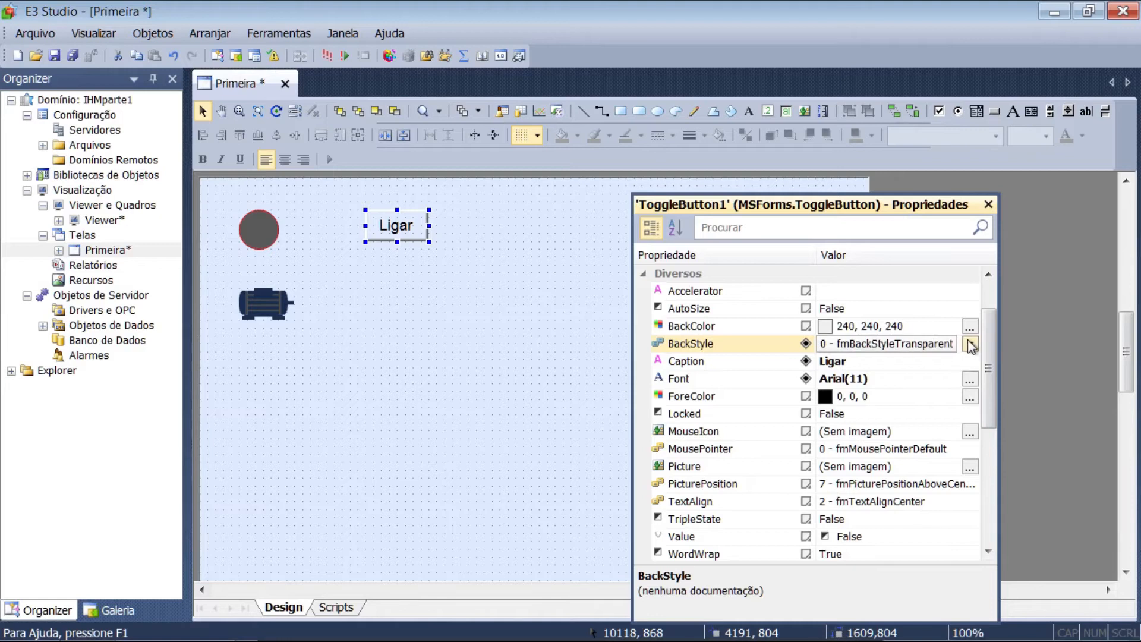
{"action": "left_click", "coordinate": [969, 341]}
{"action": "left_click", "coordinate": [937, 378]}
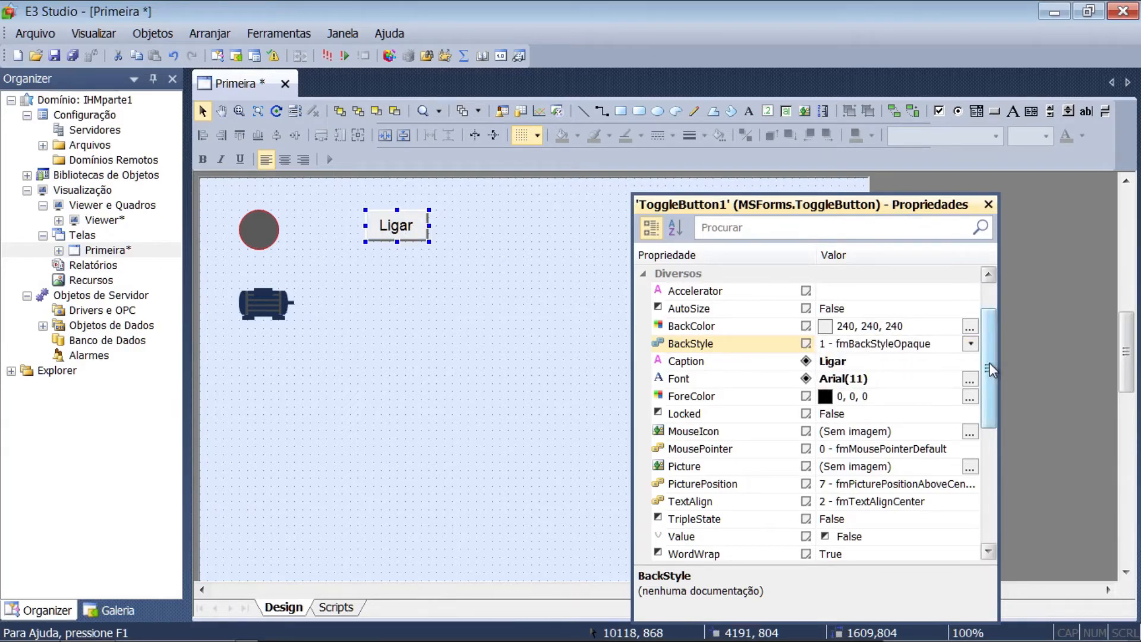
- Try the Ligar button's Value as True and restore it to False, keeping the Boolean type
{"action": "left_click_drag", "start_coordinate": [990, 363], "coordinate": [988, 392]}
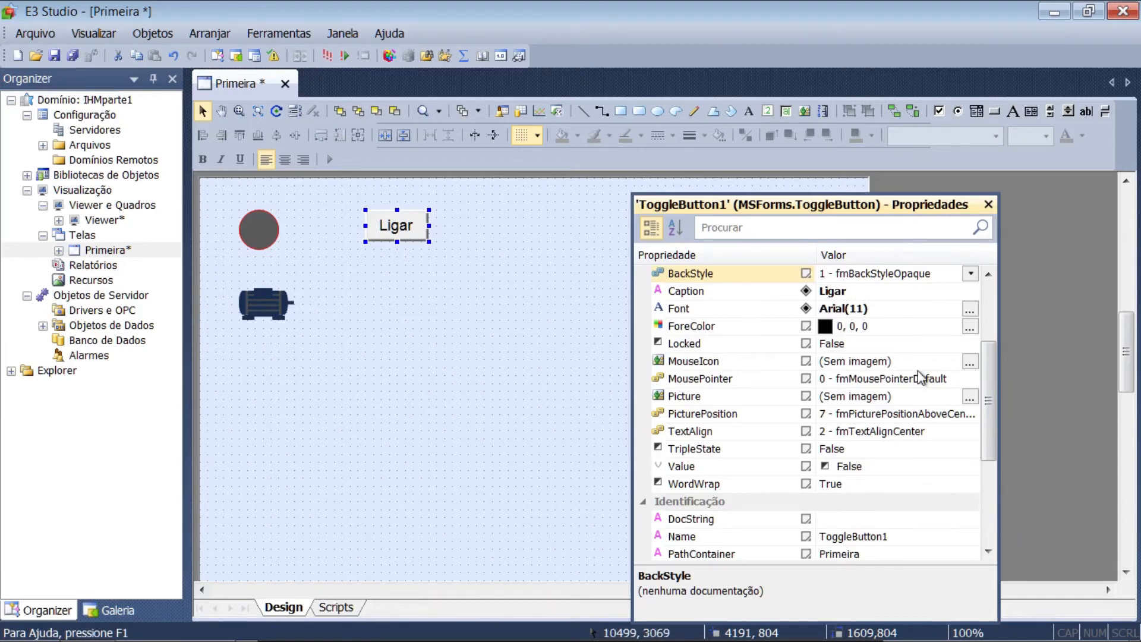
{"action": "left_click_drag", "start_coordinate": [991, 402], "coordinate": [988, 426]}
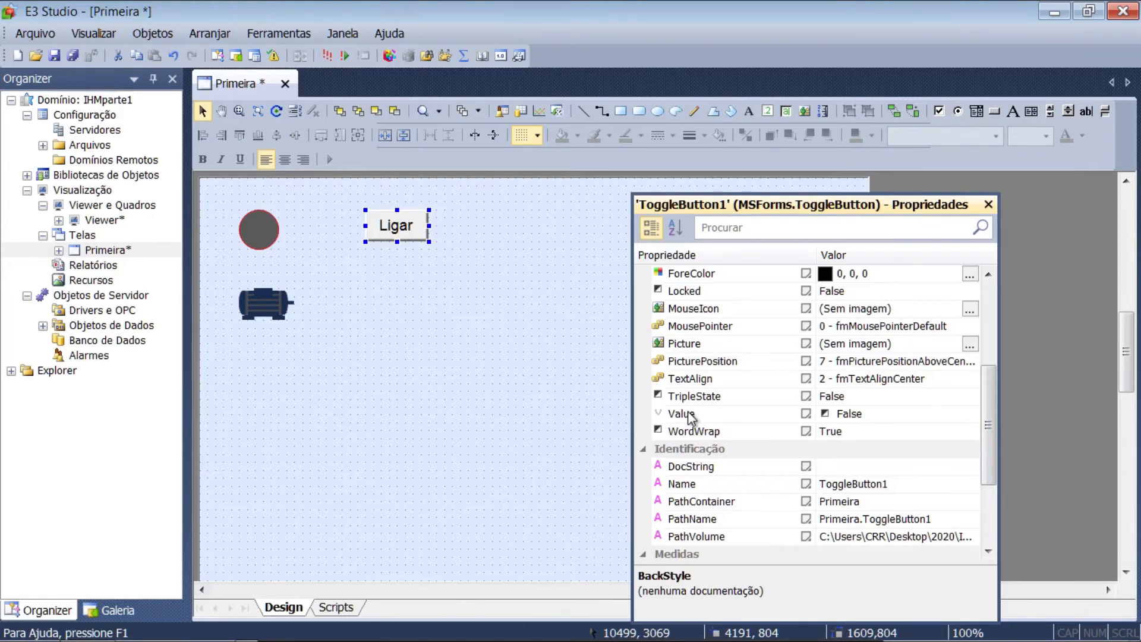
{"action": "left_click", "coordinate": [866, 414]}
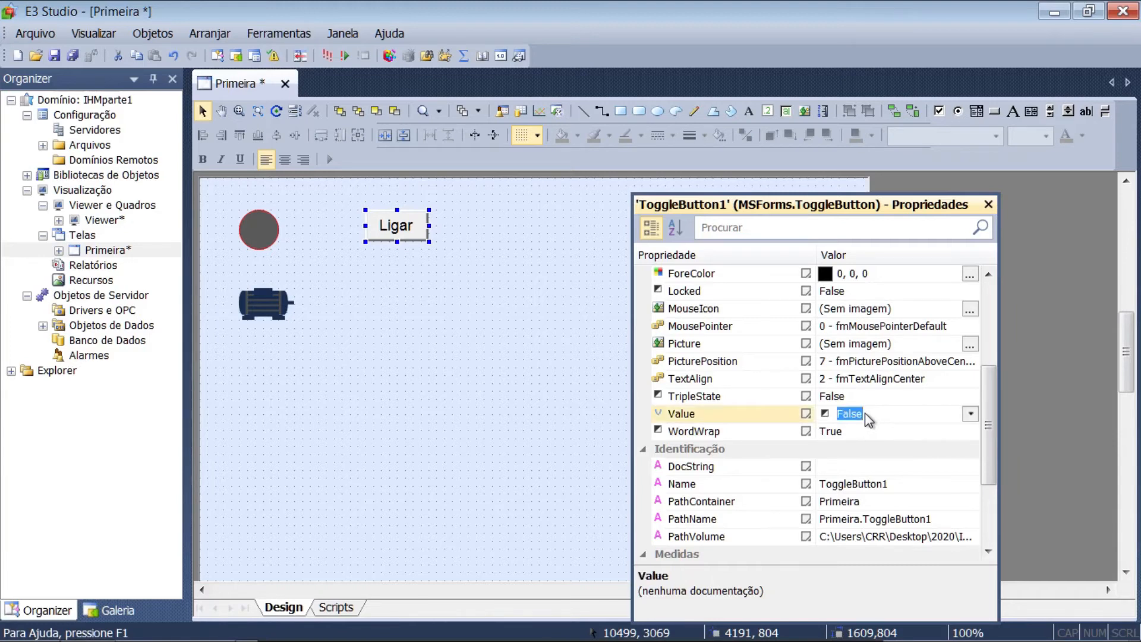
{"action": "left_click", "coordinate": [970, 414]}
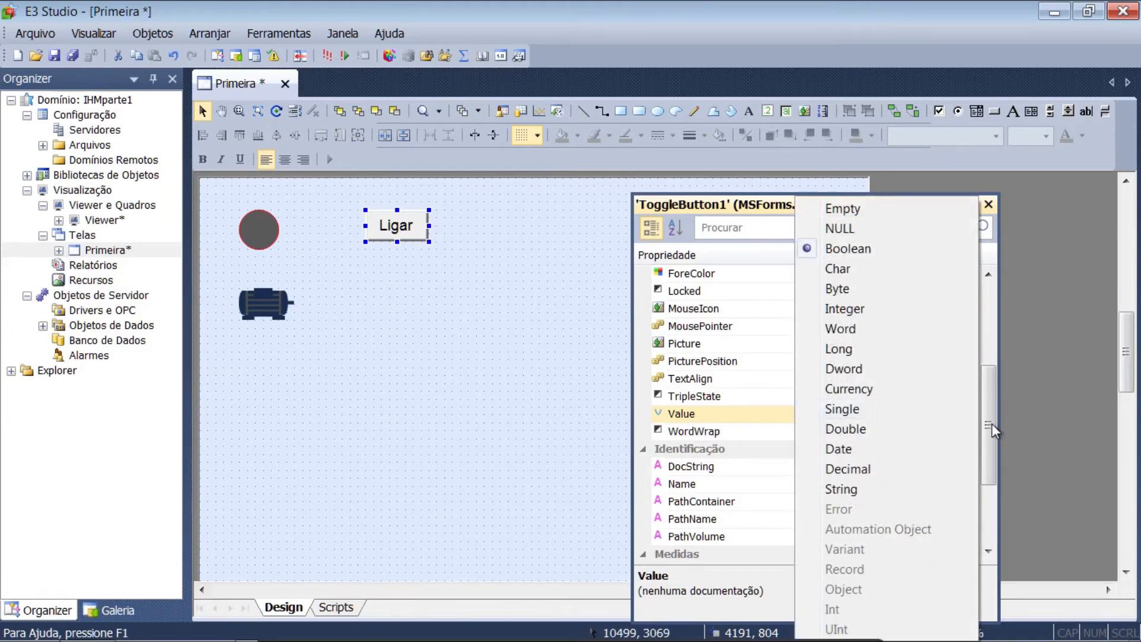
{"action": "left_click", "coordinate": [990, 423]}
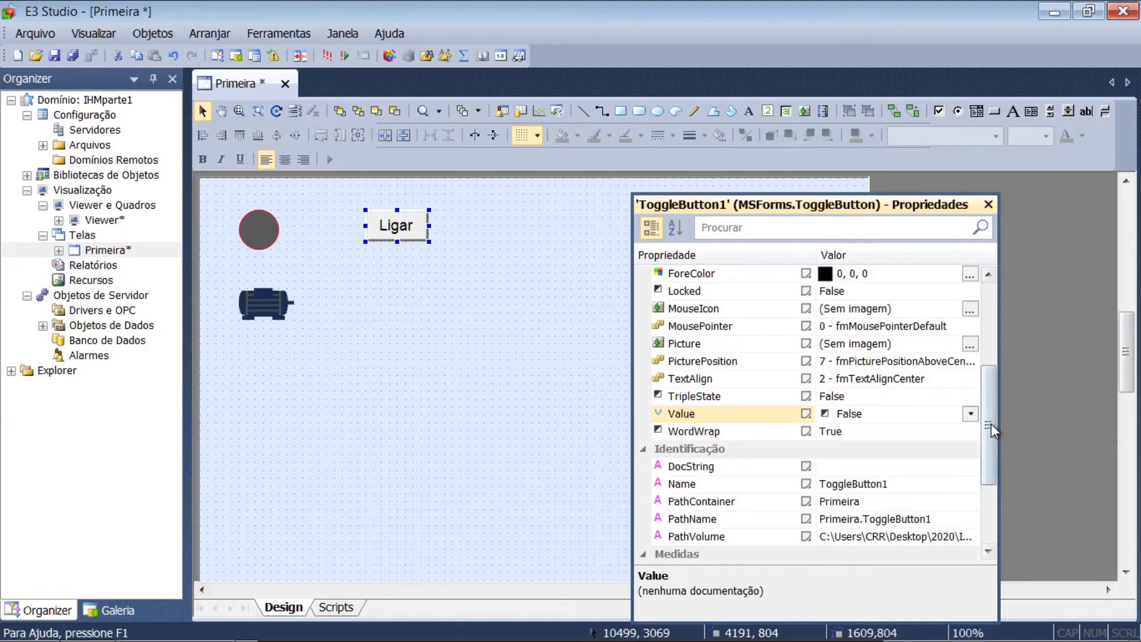
{"action": "double_click", "coordinate": [889, 412]}
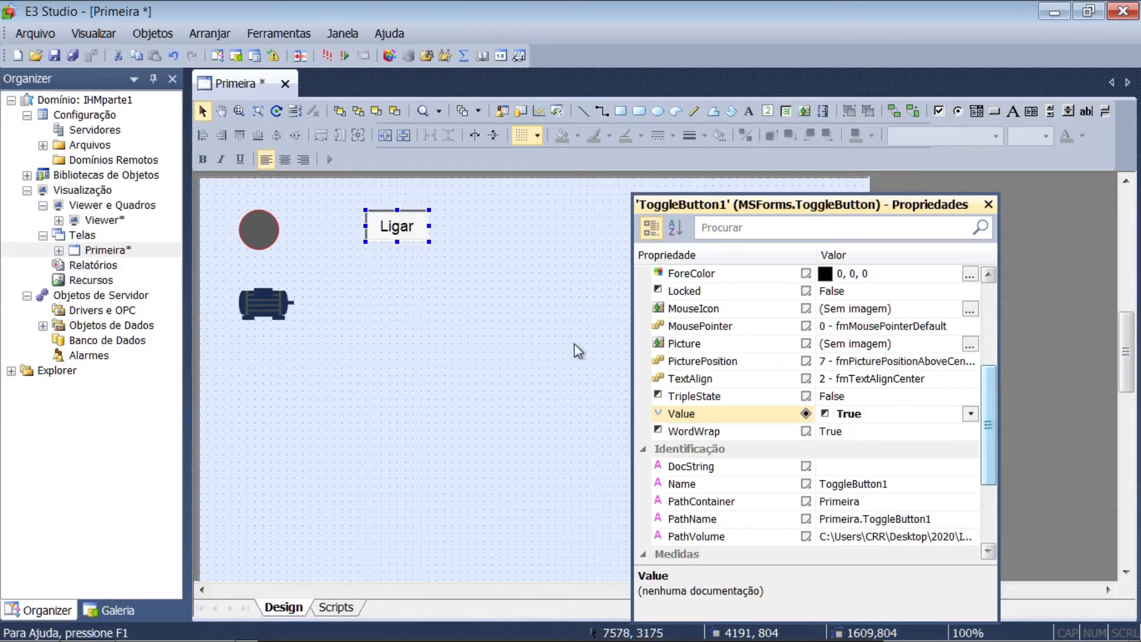
{"action": "double_click", "coordinate": [857, 414]}
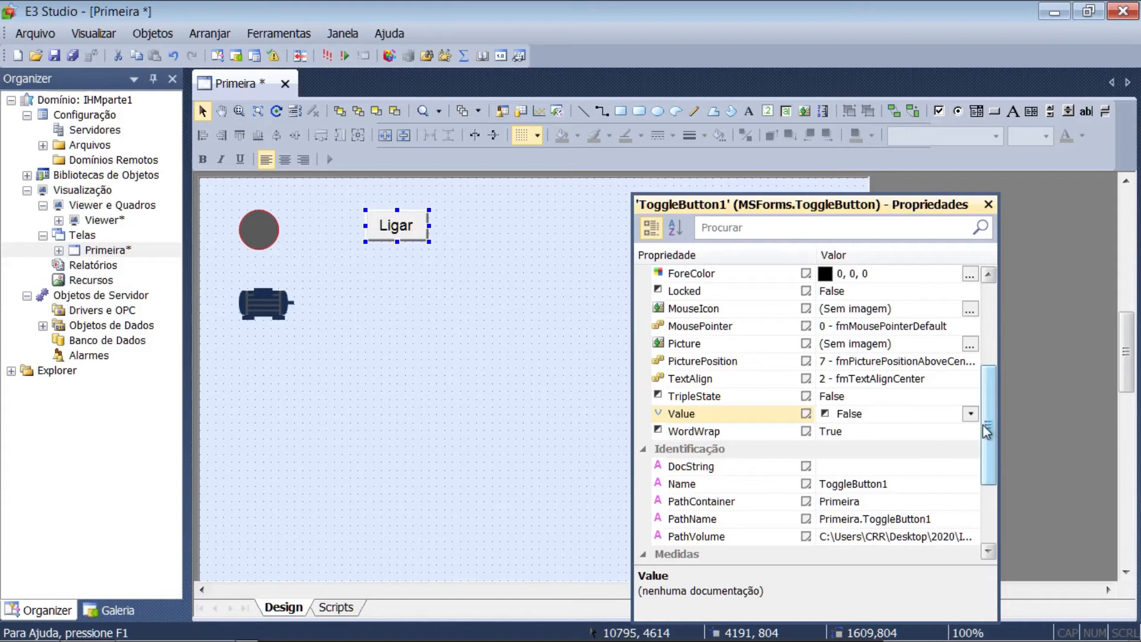
- Rename the Ligar toggle button as btMotor
{"action": "left_click_drag", "start_coordinate": [988, 432], "coordinate": [986, 380]}
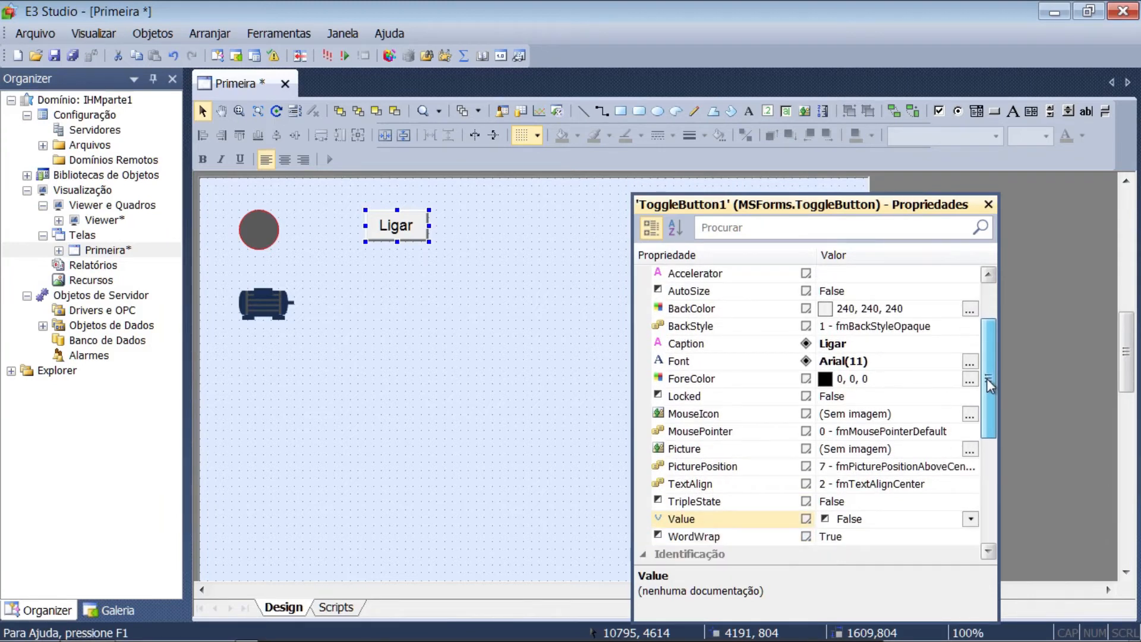
{"action": "mouse_move", "coordinate": [987, 378]}
{"action": "left_mouse_down"}
{"action": "mouse_move", "coordinate": [983, 493]}
{"action": "mouse_move", "coordinate": [978, 357]}
{"action": "left_mouse_up"}
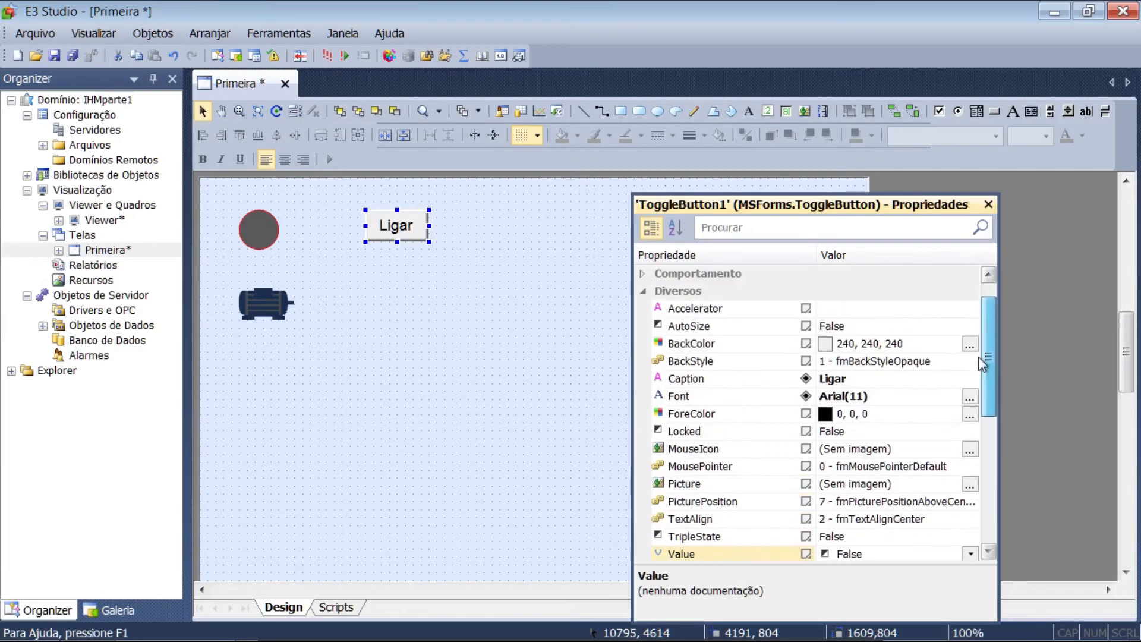
{"action": "left_click", "coordinate": [644, 276]}
{"action": "left_click", "coordinate": [644, 277]}
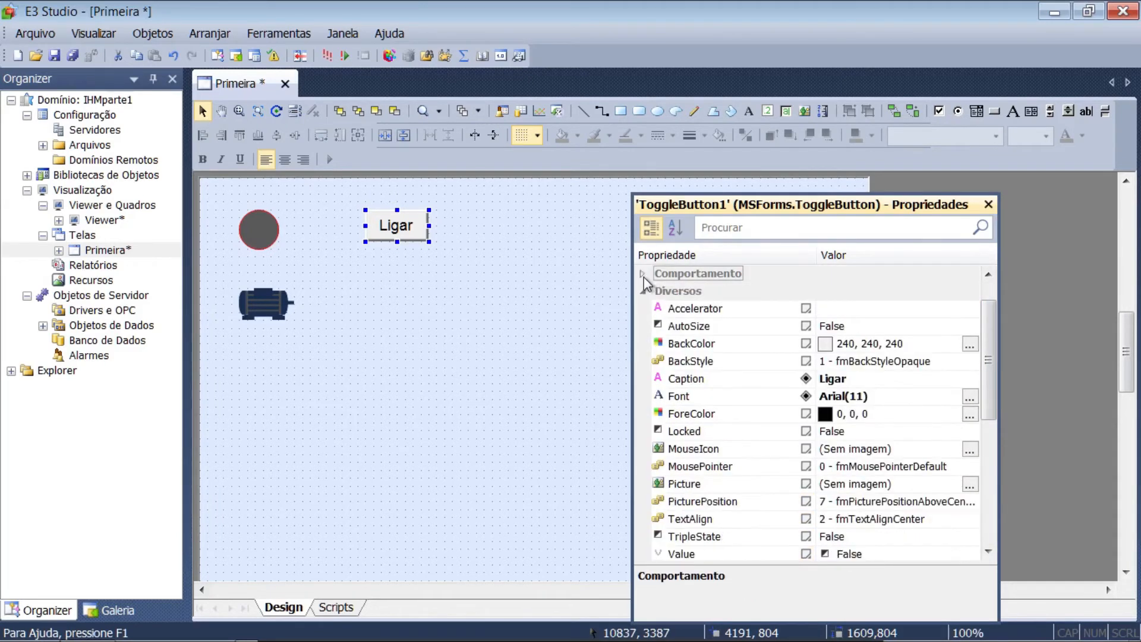
{"action": "left_click_drag", "start_coordinate": [992, 334], "coordinate": [990, 412]}
{"action": "left_click", "coordinate": [838, 450]}
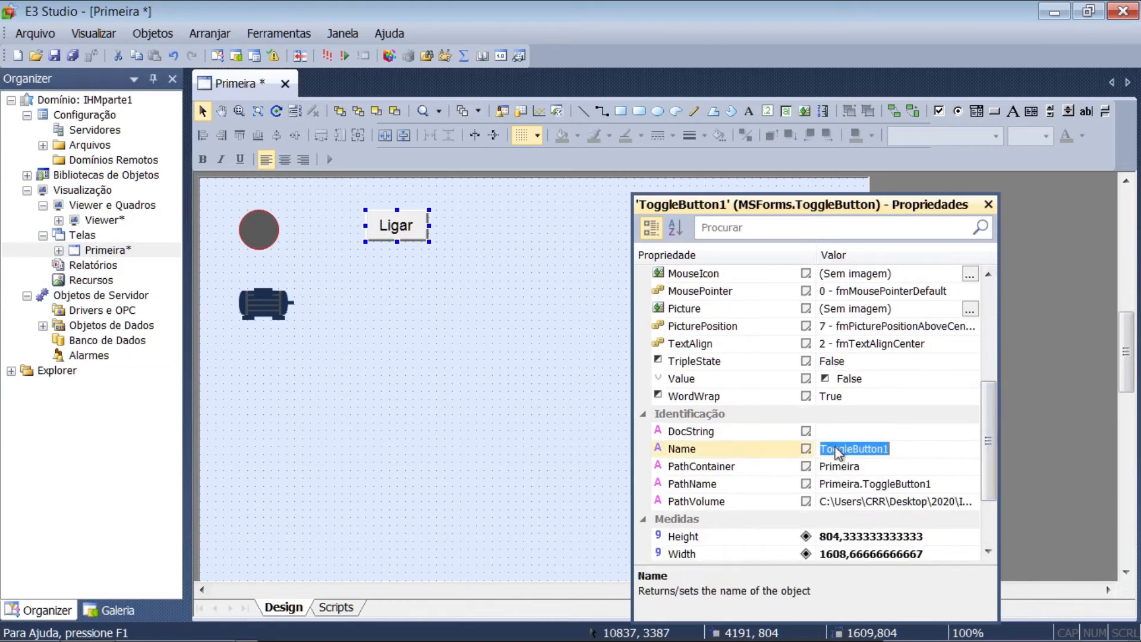
{"action": "type", "text": "btMotor"}
{"action": "key", "text": "Return"}
{"action": "left_click_drag", "start_coordinate": [990, 457], "coordinate": [986, 336]}
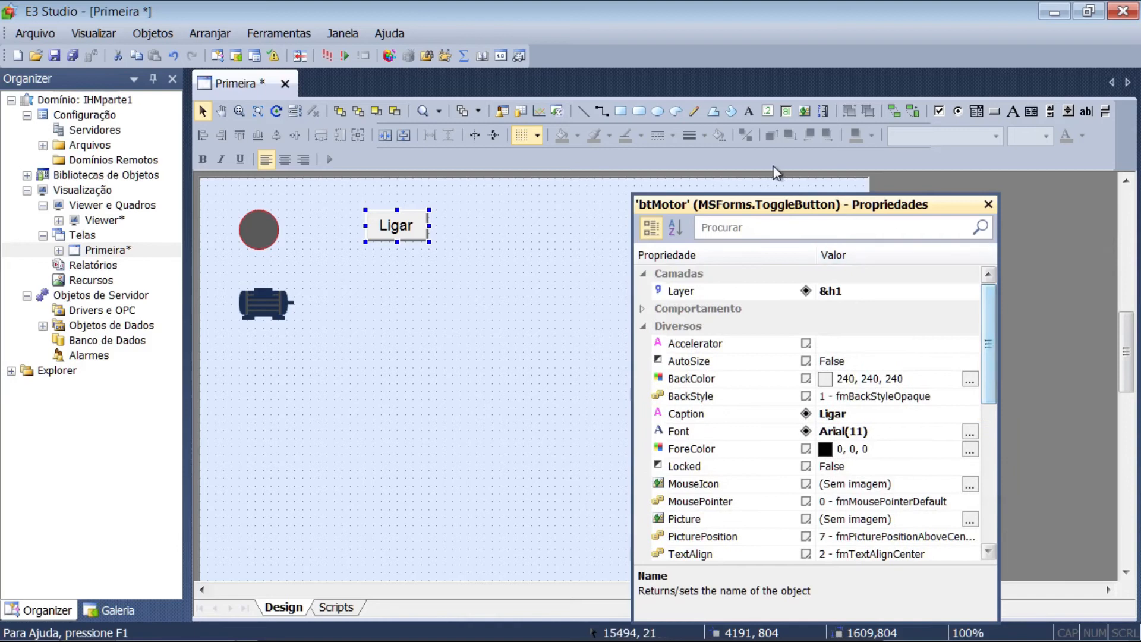
{"action": "left_click_drag", "start_coordinate": [772, 204], "coordinate": [845, 206]}
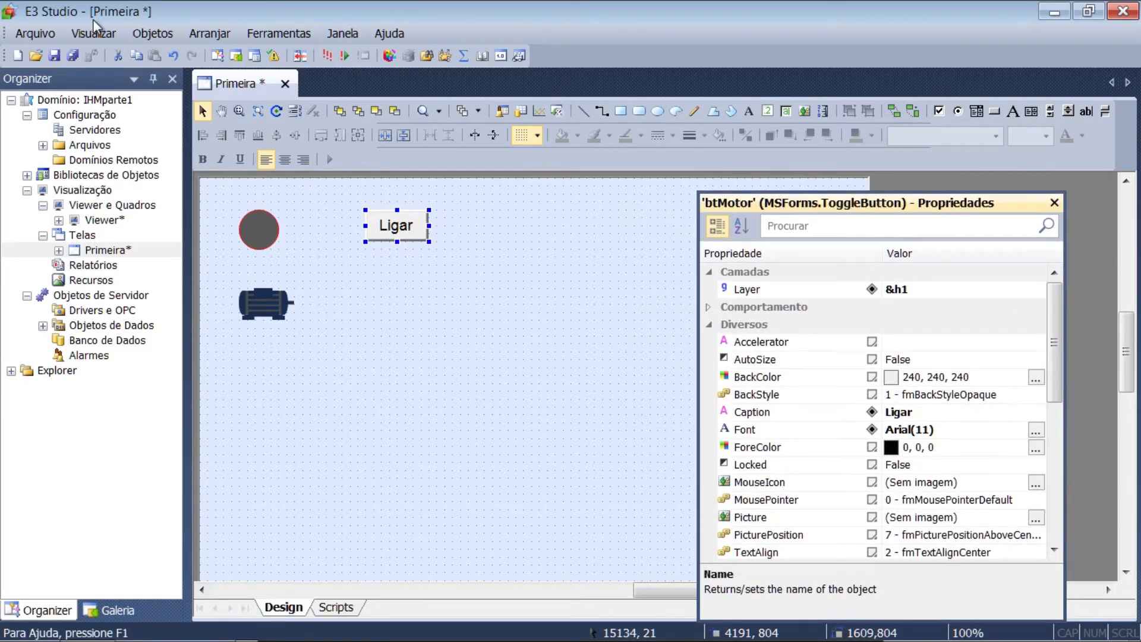
- Save the Primeira screen and test the Ligar button in the running application, closing the viewer when done
{"action": "left_click", "coordinate": [54, 55]}
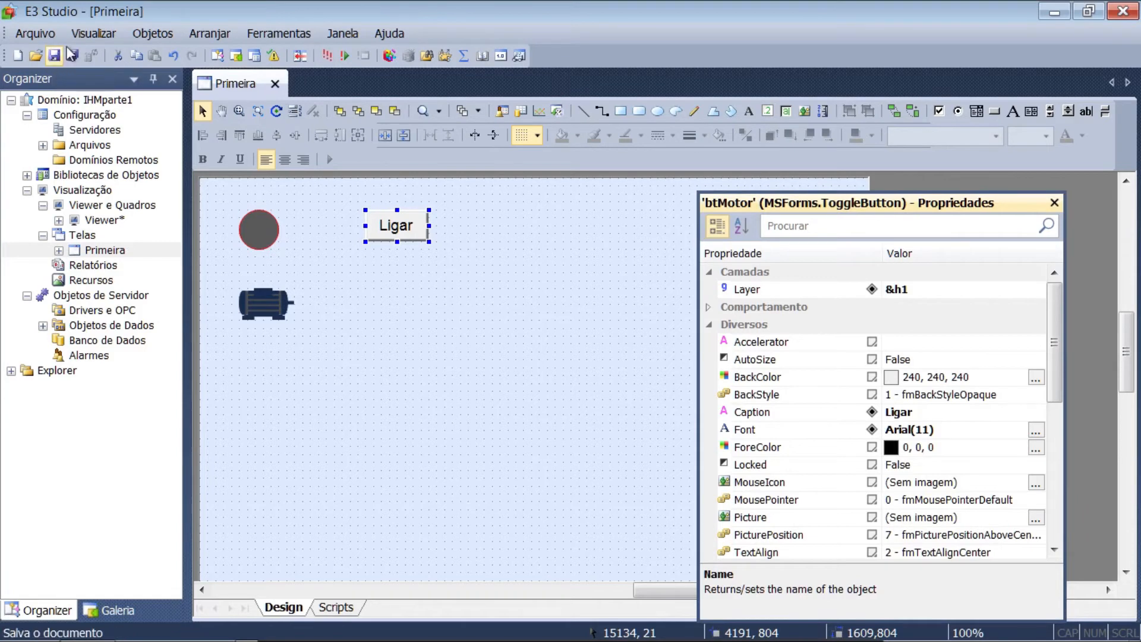
{"action": "left_click", "coordinate": [326, 60]}
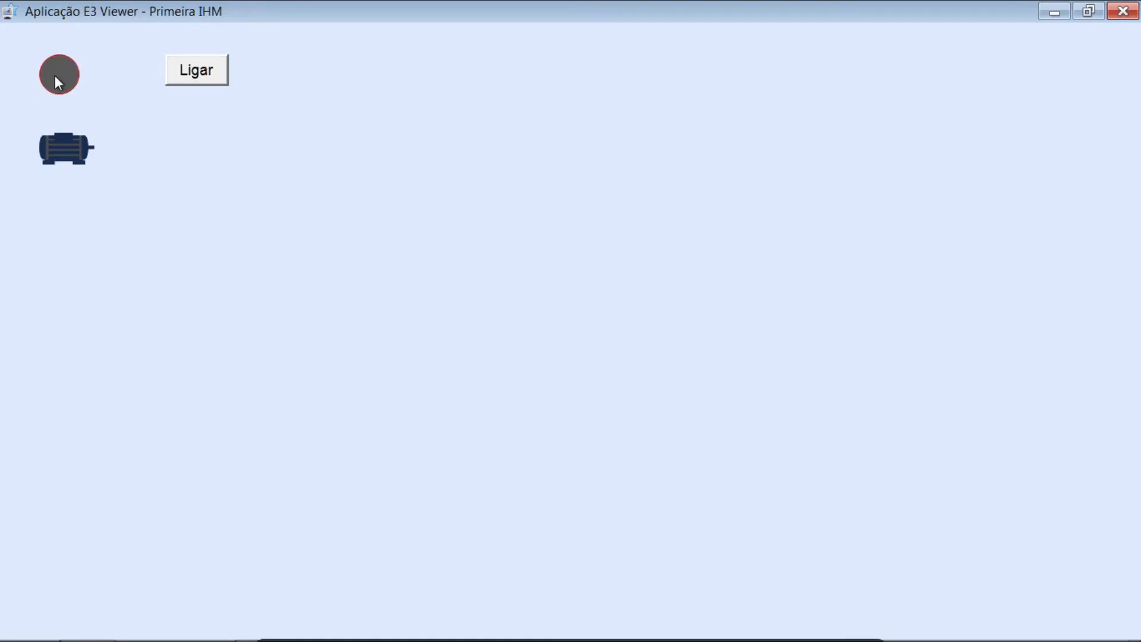
{"action": "left_click", "coordinate": [196, 62]}
{"action": "left_click", "coordinate": [1120, 12]}
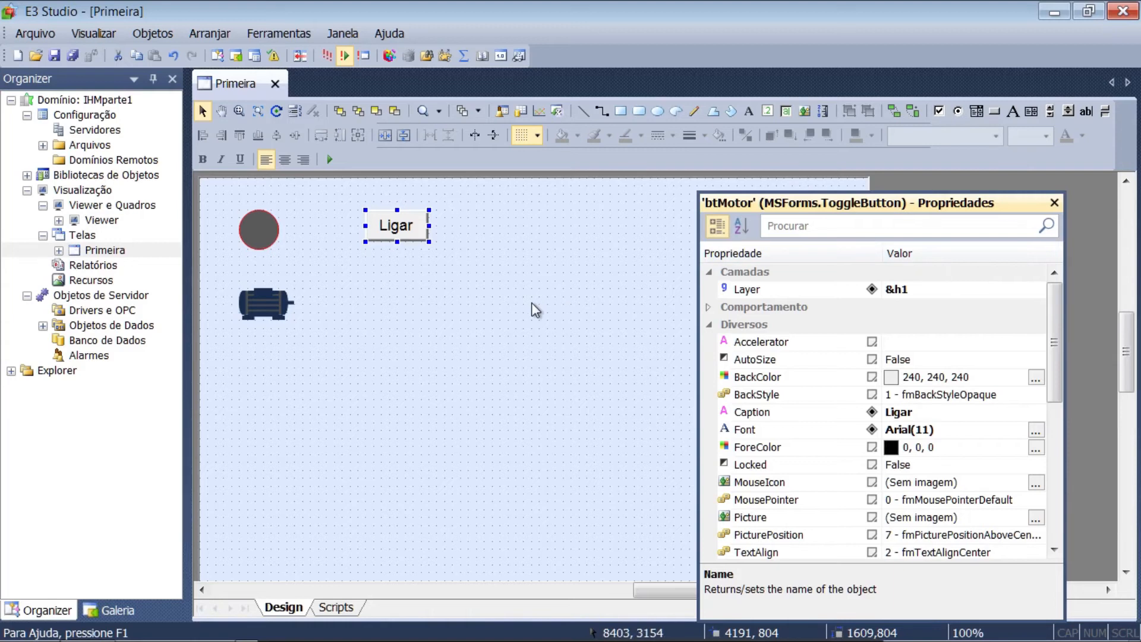
- Insert one internal tag named motor into the Dados folder of the server's data objects
{"action": "left_click_drag", "start_coordinate": [809, 203], "coordinate": [847, 204]}
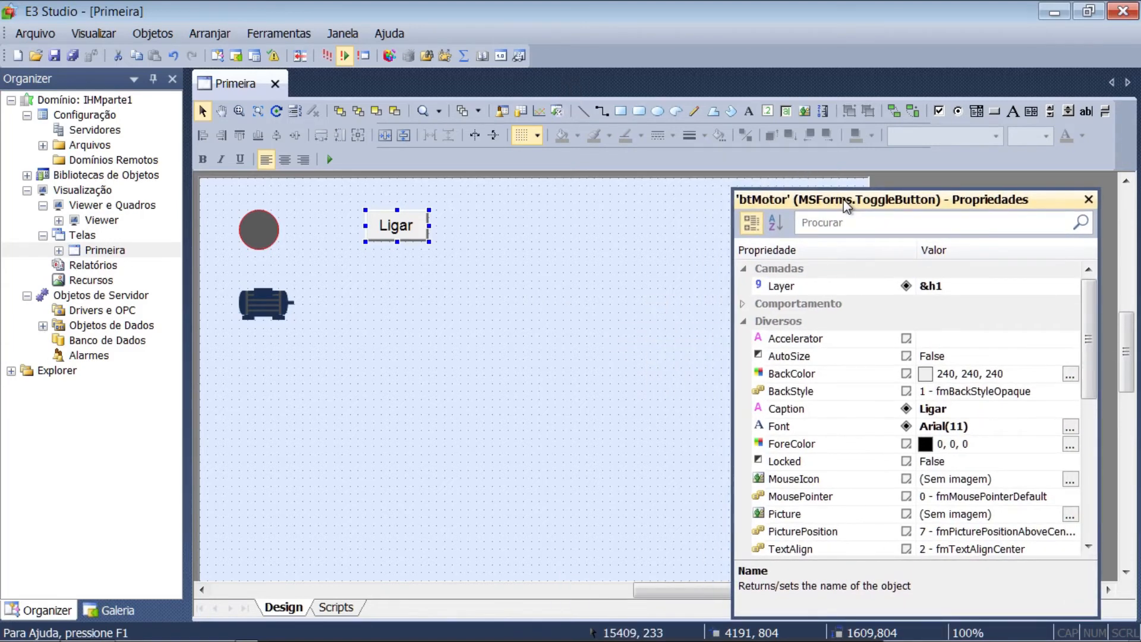
{"action": "left_click", "coordinate": [43, 326]}
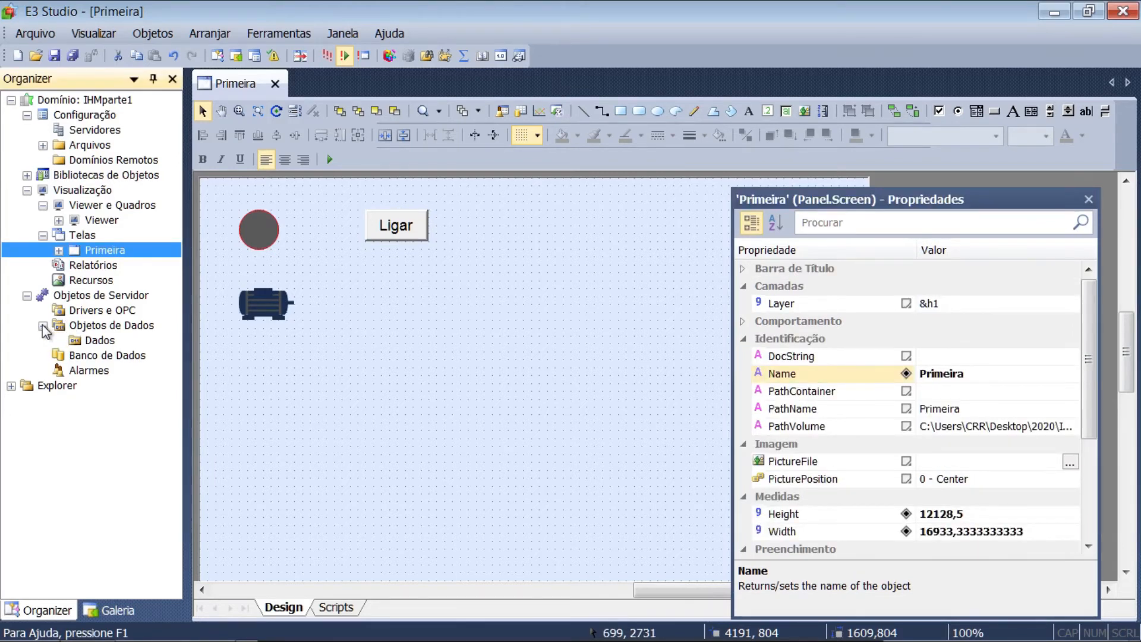
{"action": "left_click", "coordinate": [98, 339]}
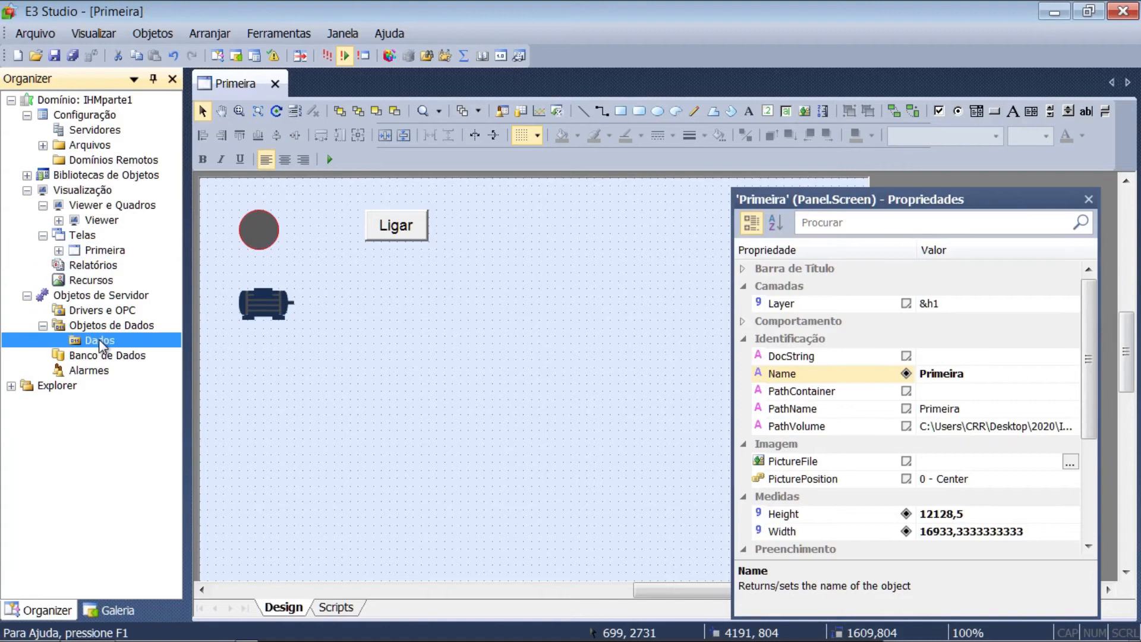
{"action": "right_click", "coordinate": [98, 338]}
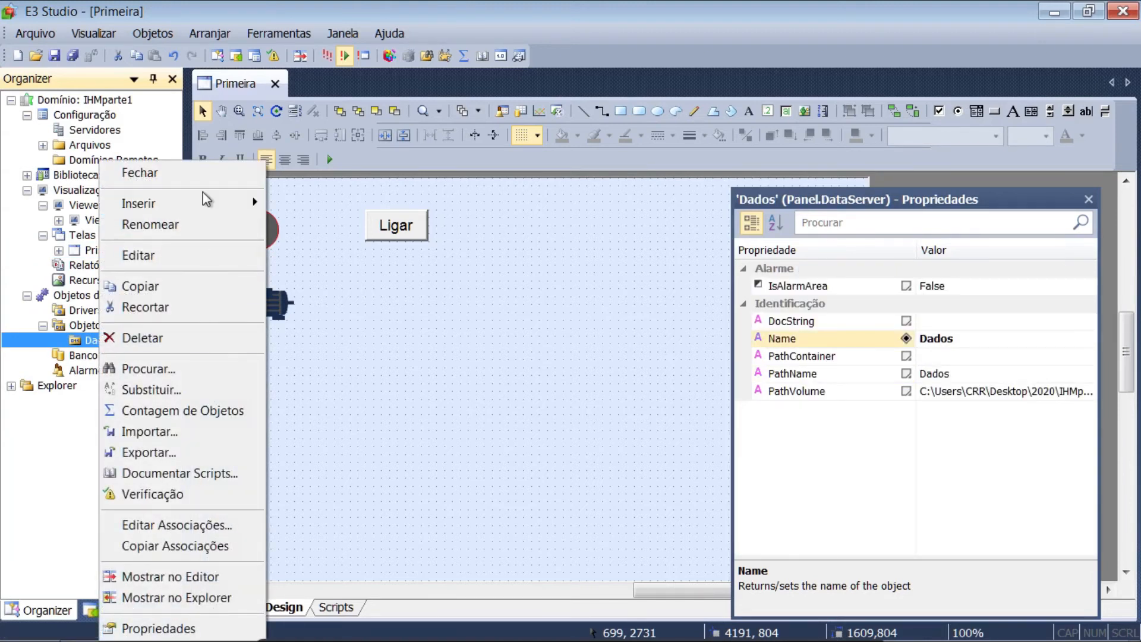
{"action": "mouse_move", "coordinate": [205, 206]}
{"action": "mouse_move", "coordinate": [323, 202]}
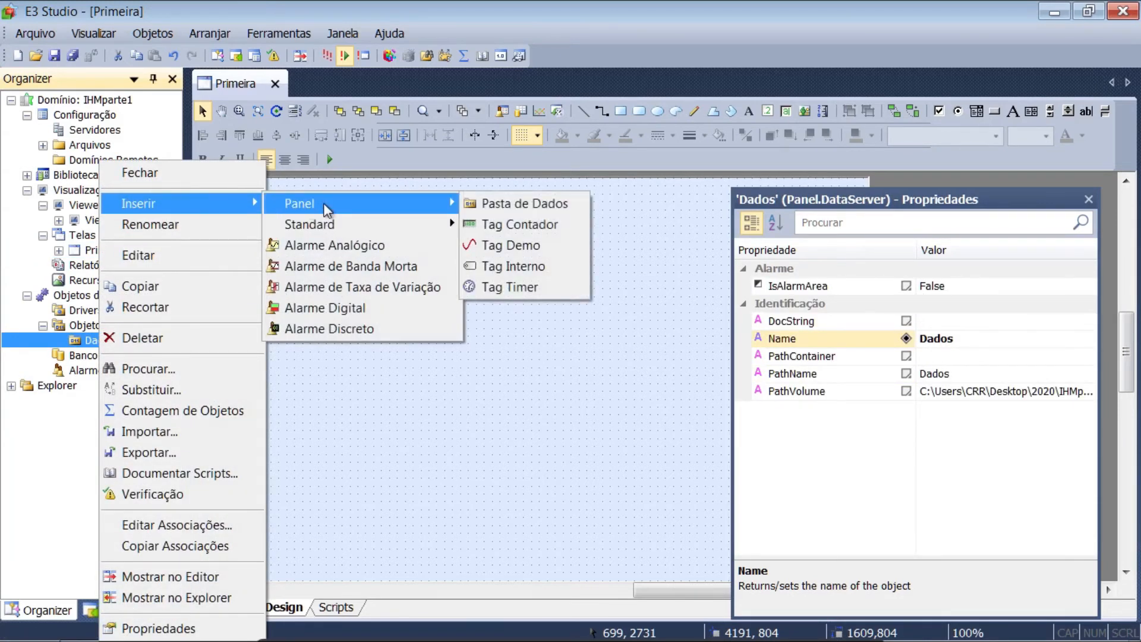
{"action": "left_click", "coordinate": [558, 273]}
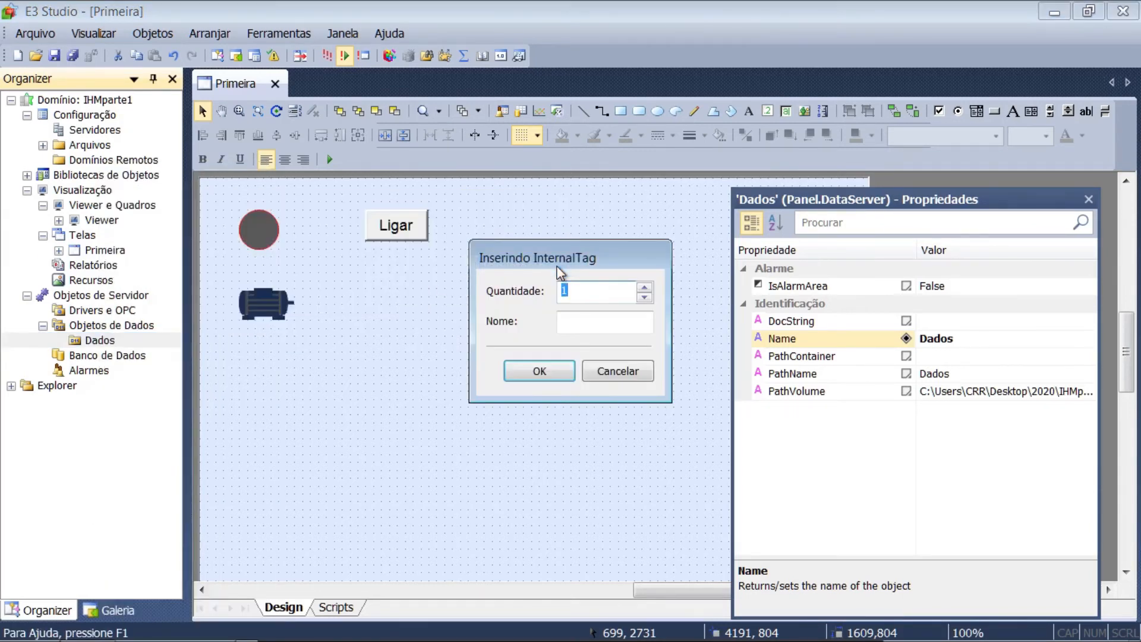
{"action": "left_click", "coordinate": [570, 324]}
{"action": "type", "text": "motor"}
{"action": "left_click", "coordinate": [538, 371]}
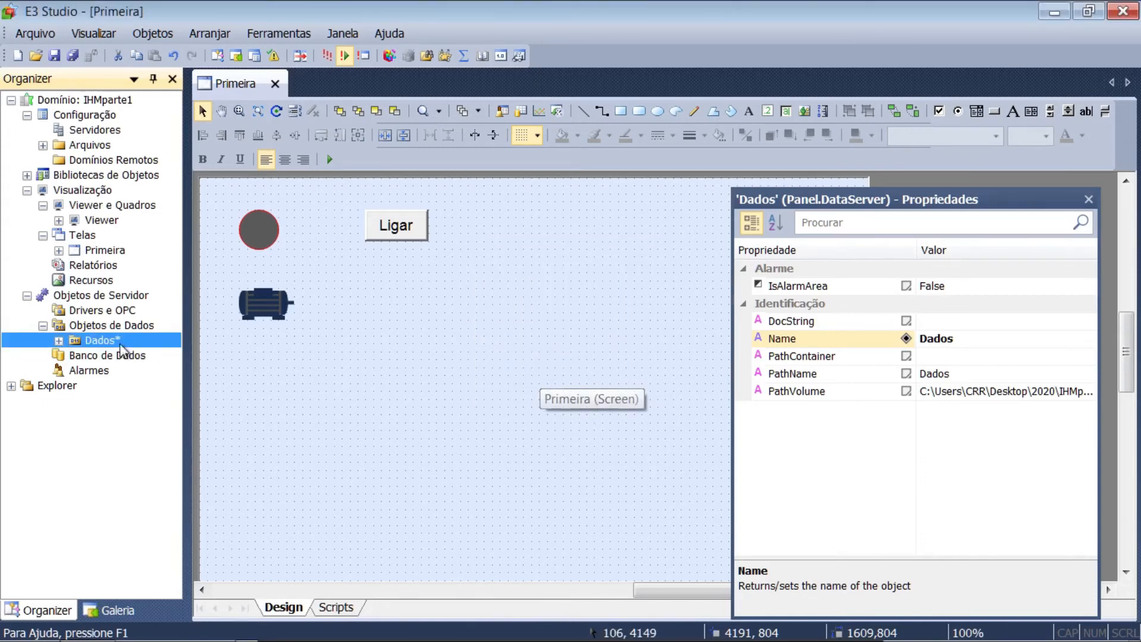
- Set the Value type of the motor tag in Dados to Boolean
{"action": "left_click", "coordinate": [59, 341]}
{"action": "left_click", "coordinate": [112, 354]}
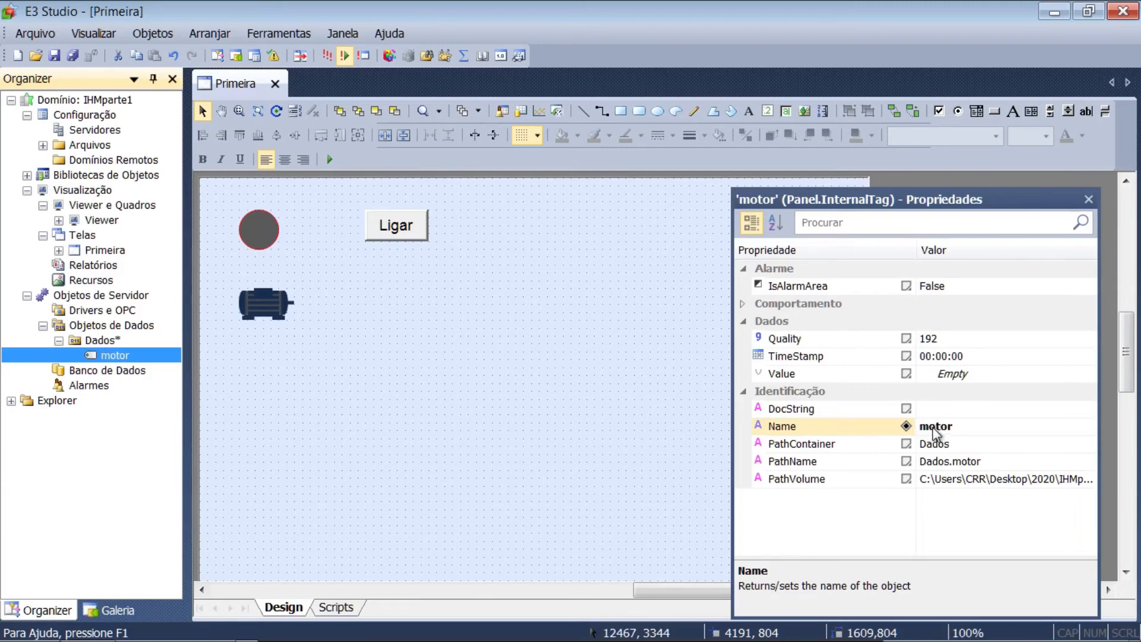
{"action": "left_click", "coordinate": [948, 377]}
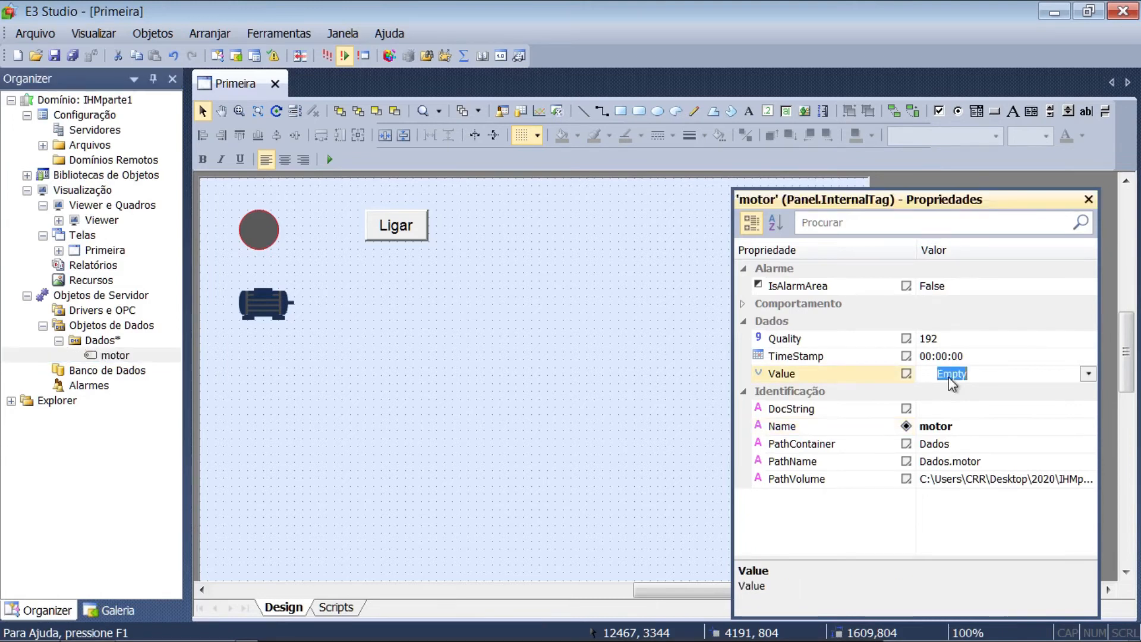
{"action": "left_click", "coordinate": [1088, 375]}
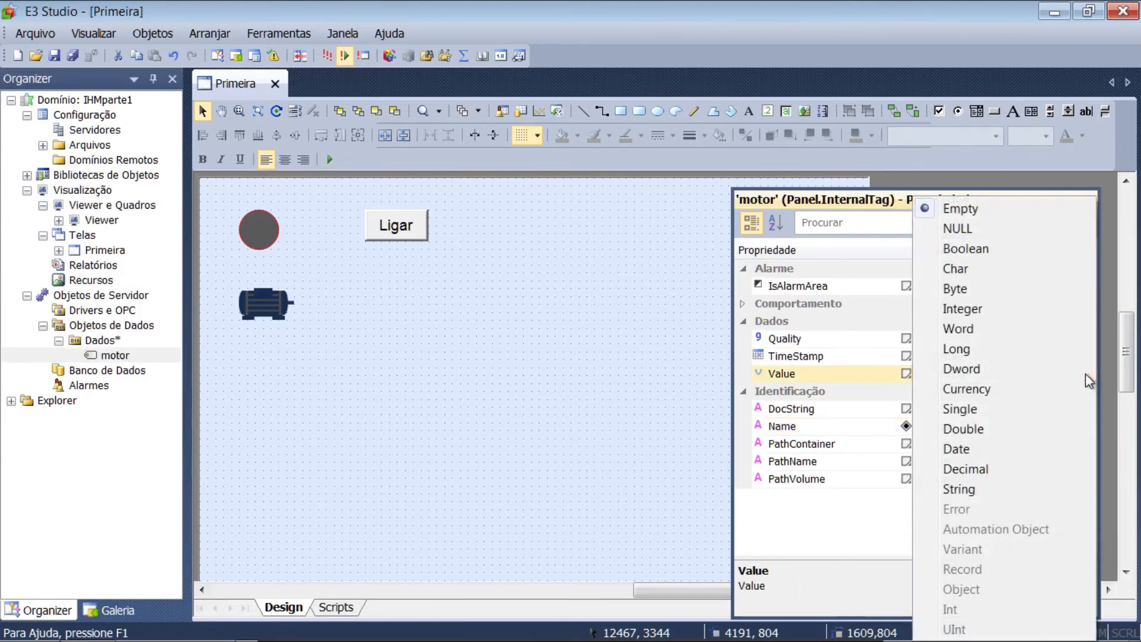
{"action": "left_click", "coordinate": [994, 247]}
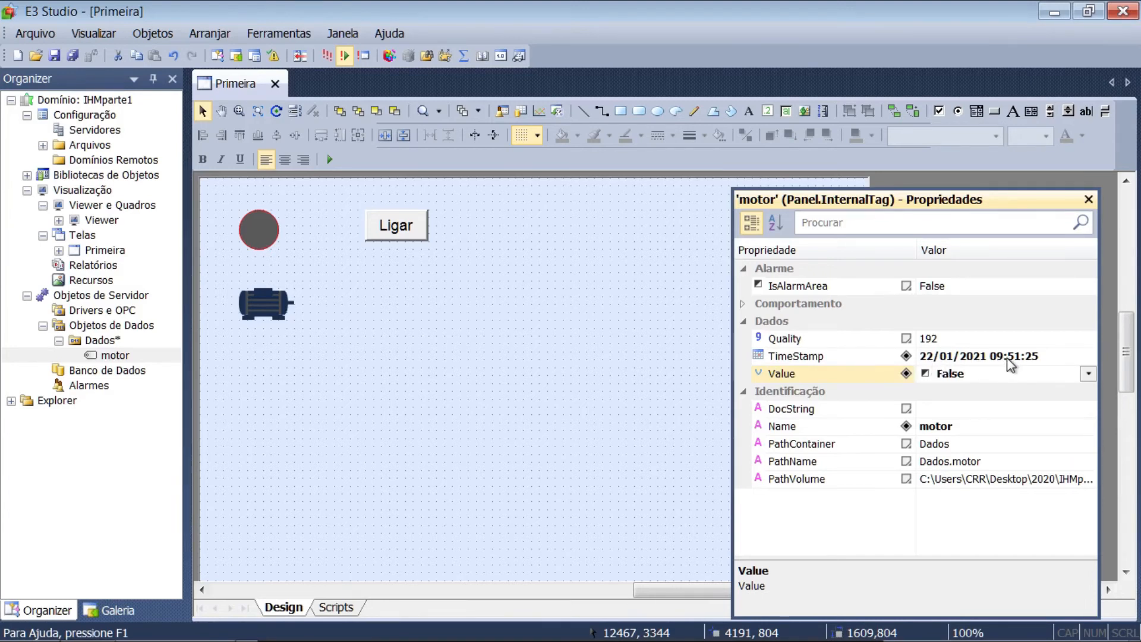
- Toggle the motor tag's Boolean Value several times and leave it at False
{"action": "double_click", "coordinate": [968, 370]}
{"action": "double_click", "coordinate": [969, 371]}
{"action": "double_click", "coordinate": [969, 371]}
{"action": "double_click", "coordinate": [968, 371]}
- Associate the Value property of the Ligar toggle button btMotor with Dados.motor.Value
{"action": "right_click", "coordinate": [404, 231]}
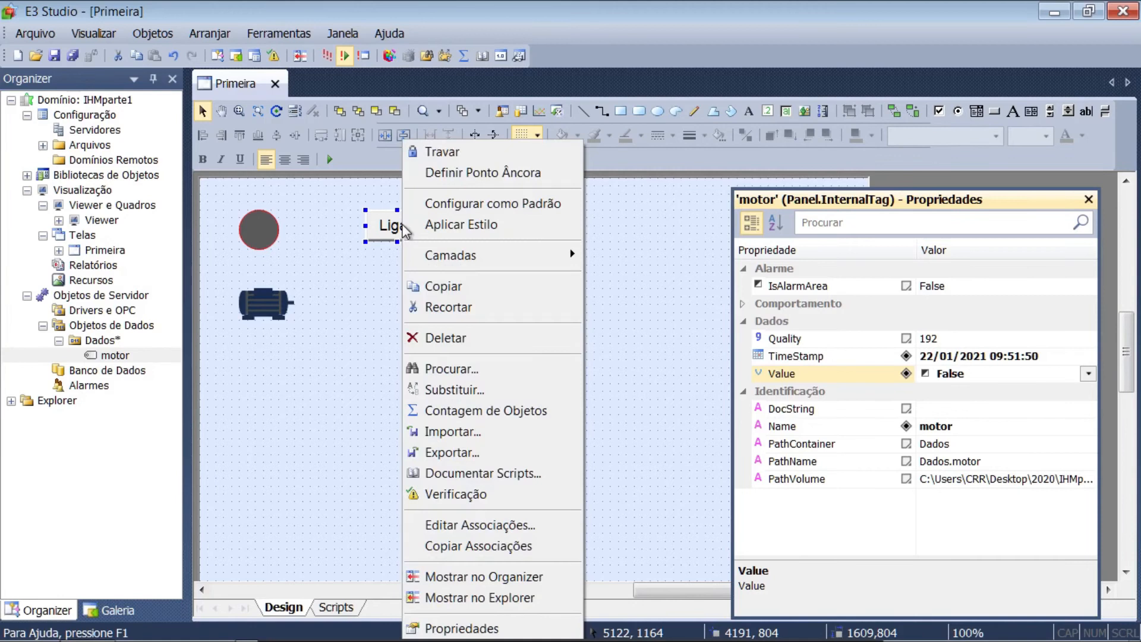
{"action": "left_click", "coordinate": [380, 228]}
{"action": "right_click", "coordinate": [380, 229]}
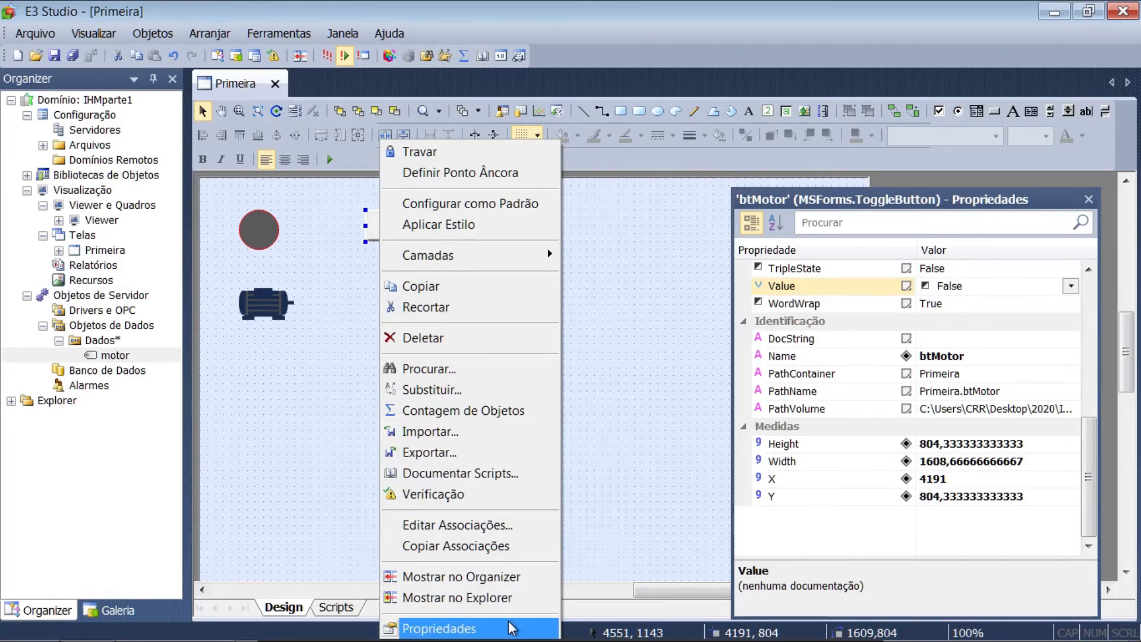
{"action": "left_click", "coordinate": [458, 629]}
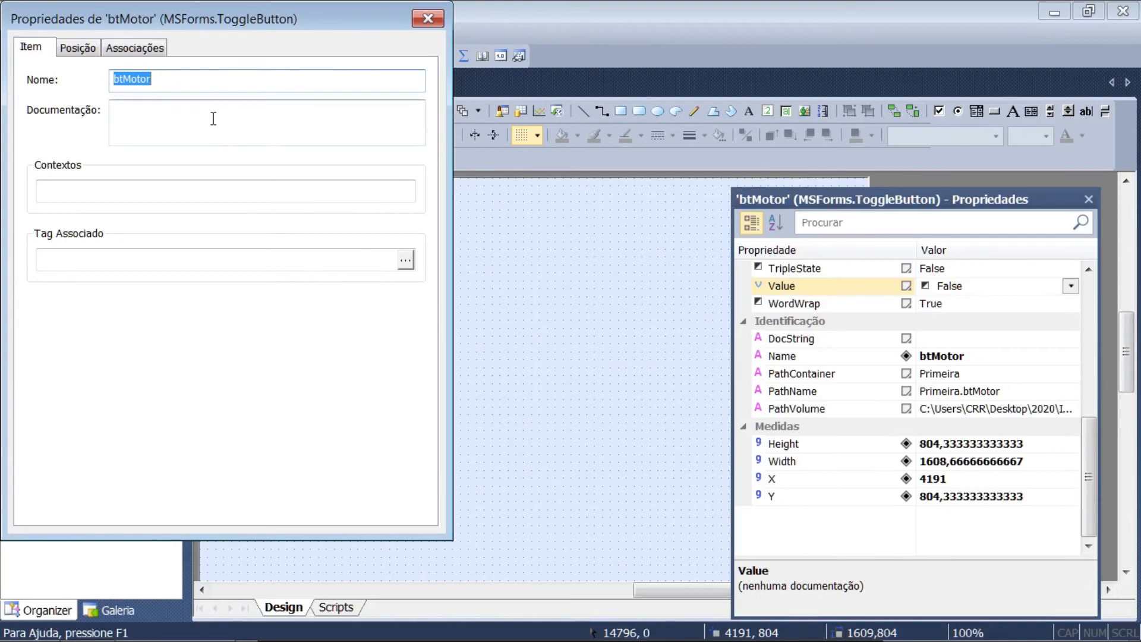
{"action": "left_click_drag", "start_coordinate": [132, 23], "coordinate": [199, 84]}
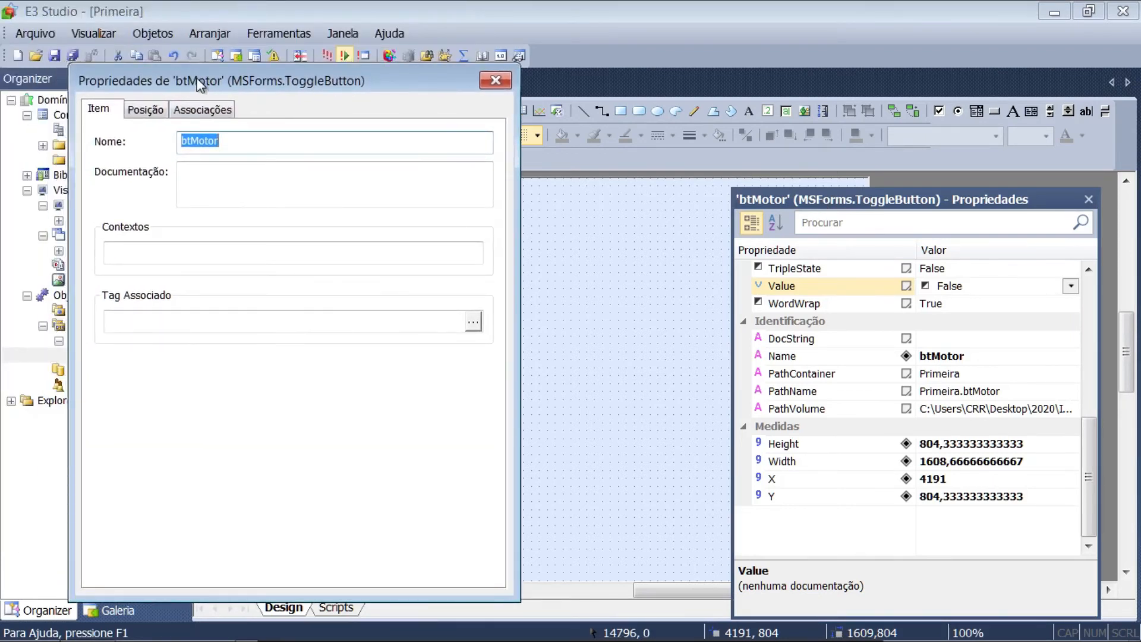
{"action": "left_click", "coordinate": [198, 113]}
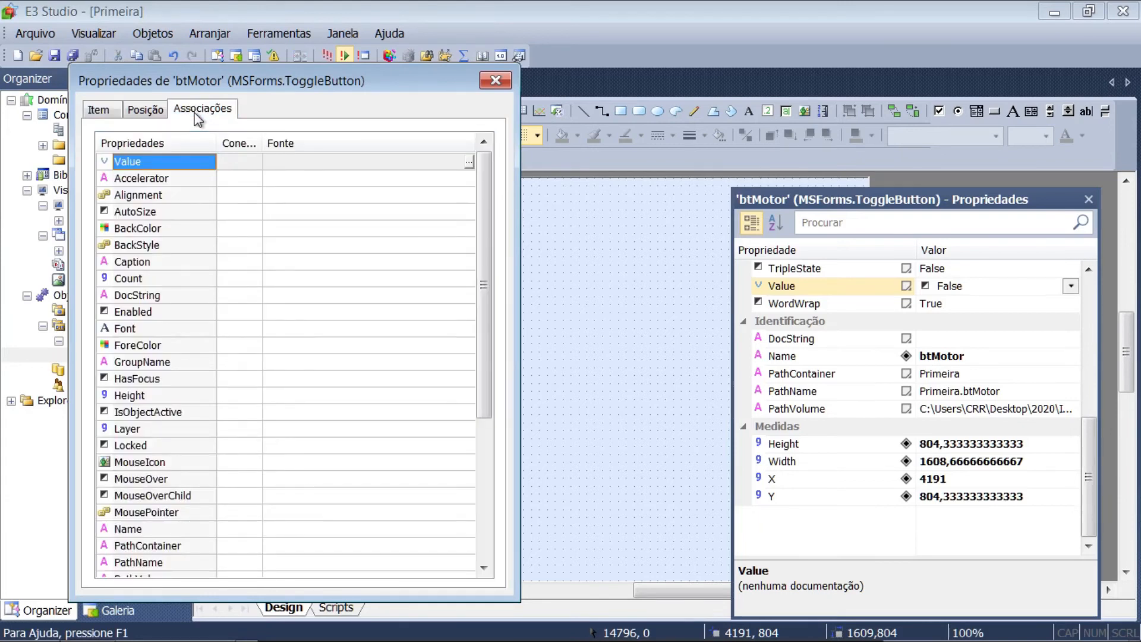
{"action": "left_click_drag", "start_coordinate": [486, 196], "coordinate": [482, 158]}
{"action": "left_click", "coordinate": [469, 161]}
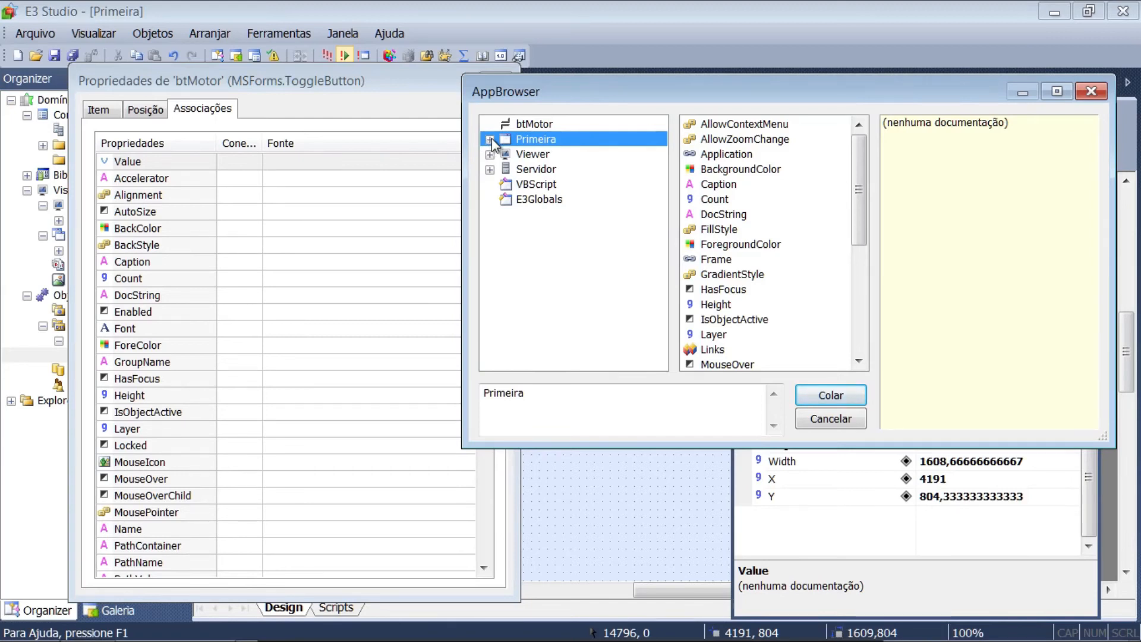
{"action": "left_click", "coordinate": [490, 169]}
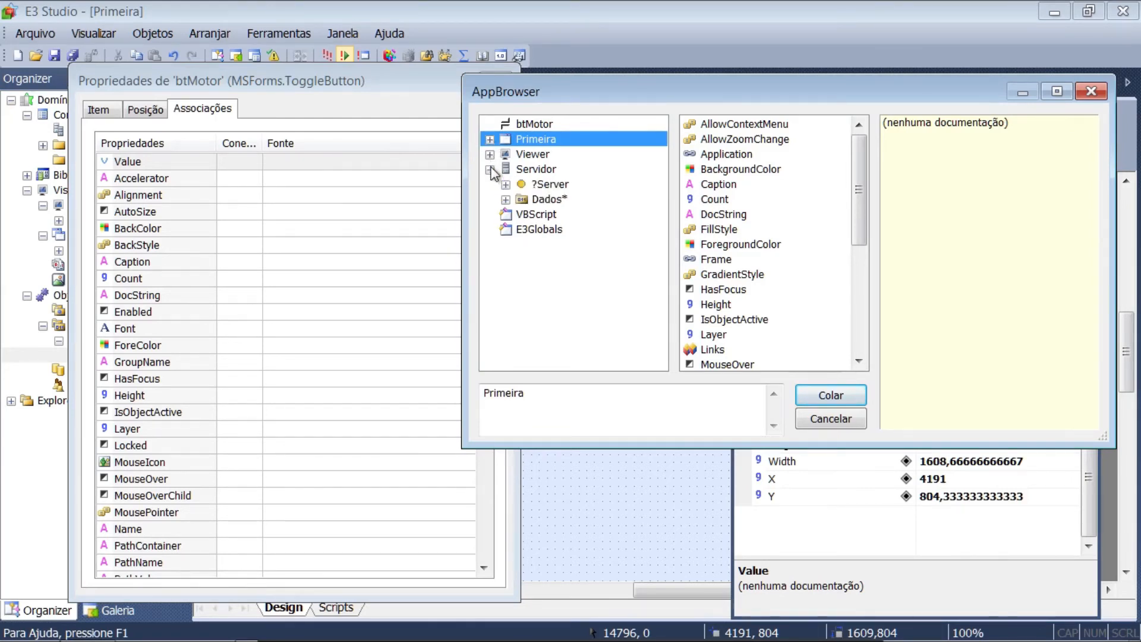
{"action": "left_click", "coordinate": [505, 199]}
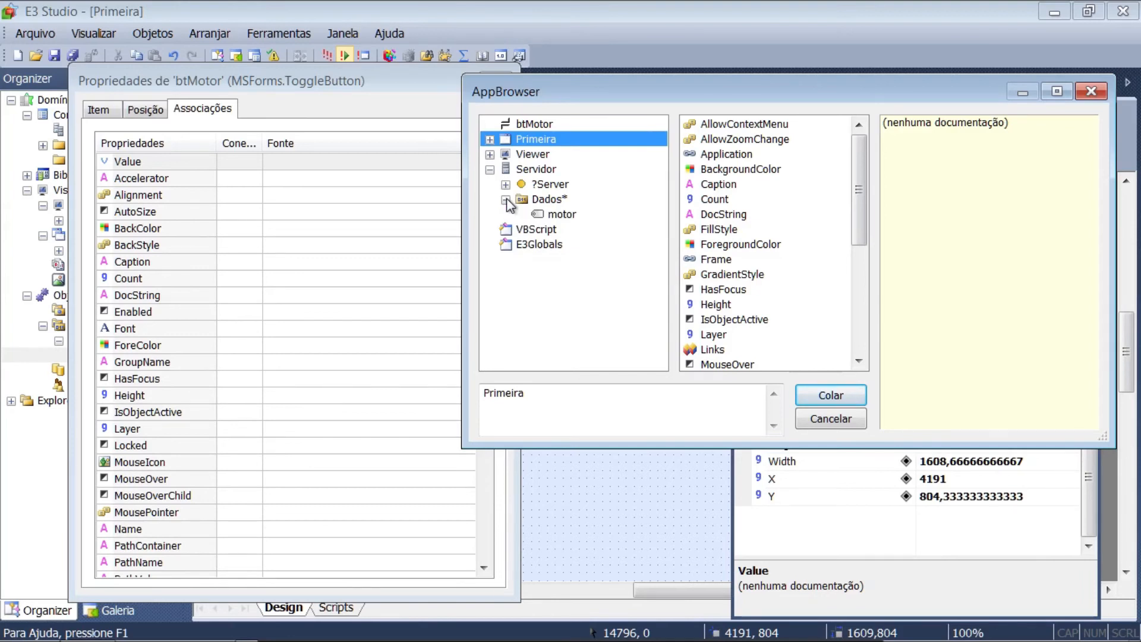
{"action": "left_click", "coordinate": [552, 215]}
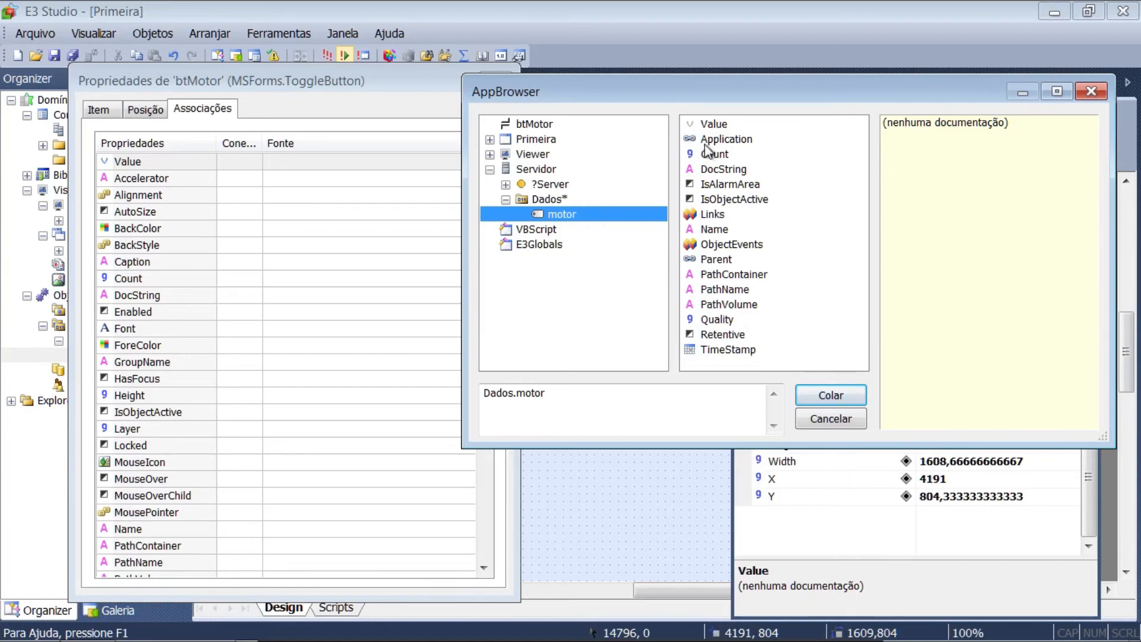
{"action": "left_click", "coordinate": [710, 125]}
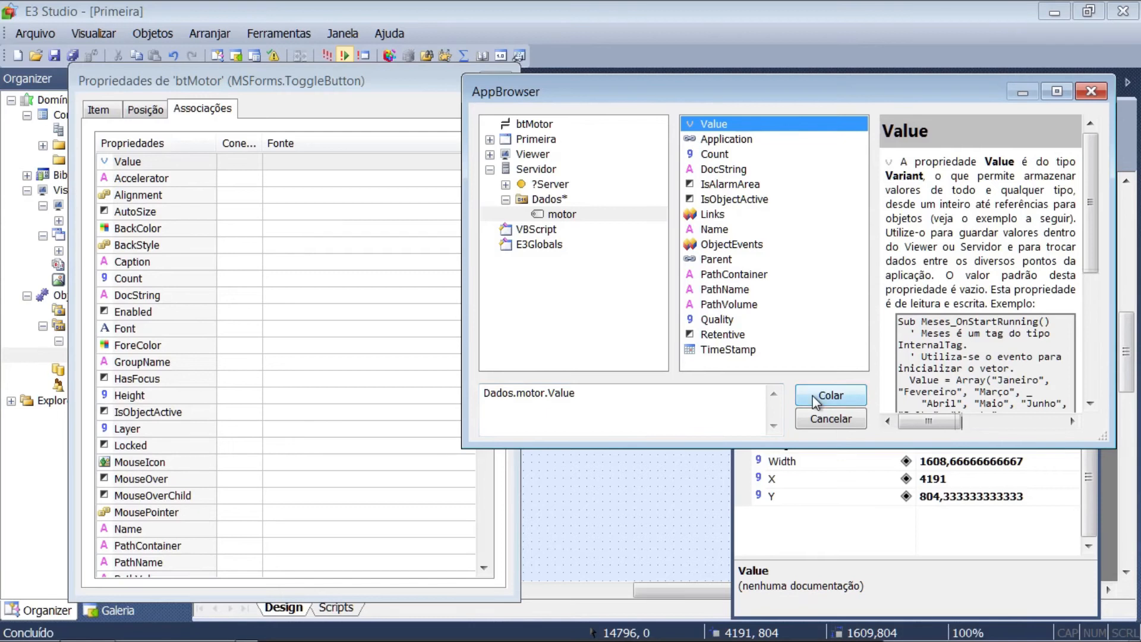
{"action": "left_click", "coordinate": [829, 396]}
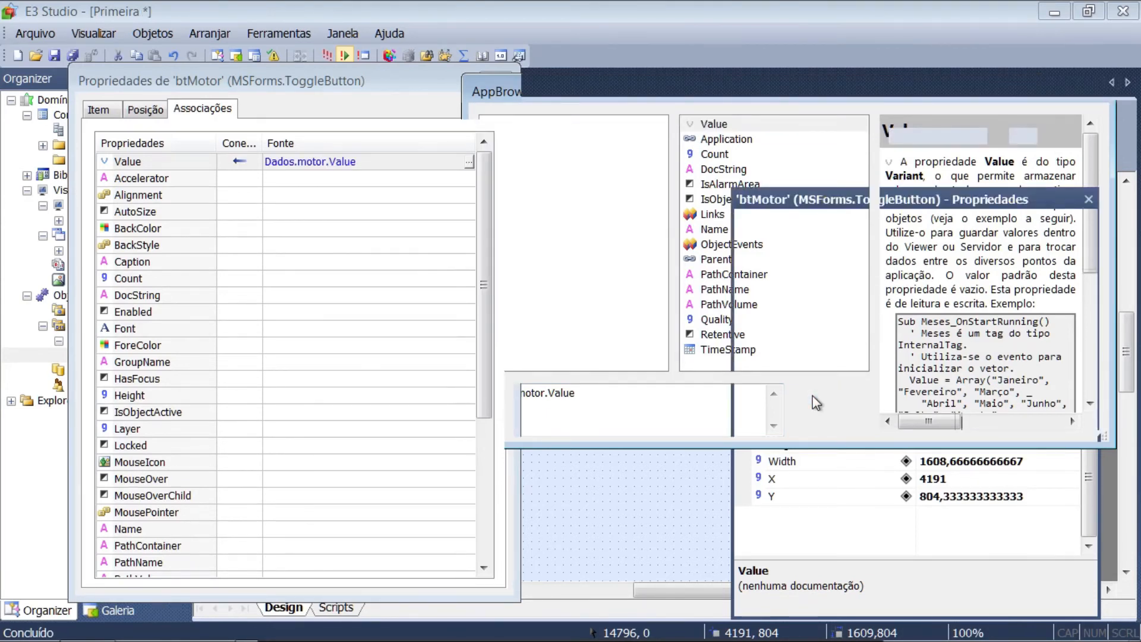
- Change the btMotor Value association to a bidirectional connection (Conexão Bidirecional) and close the button's properties
{"action": "left_click", "coordinate": [232, 166]}
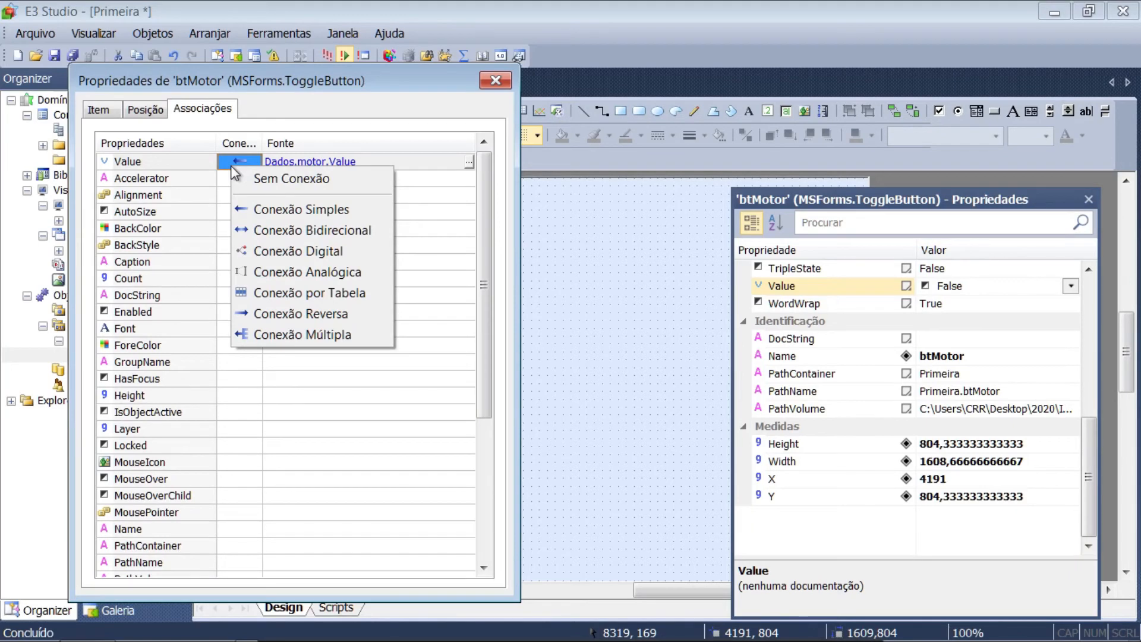
{"action": "left_click", "coordinate": [295, 235]}
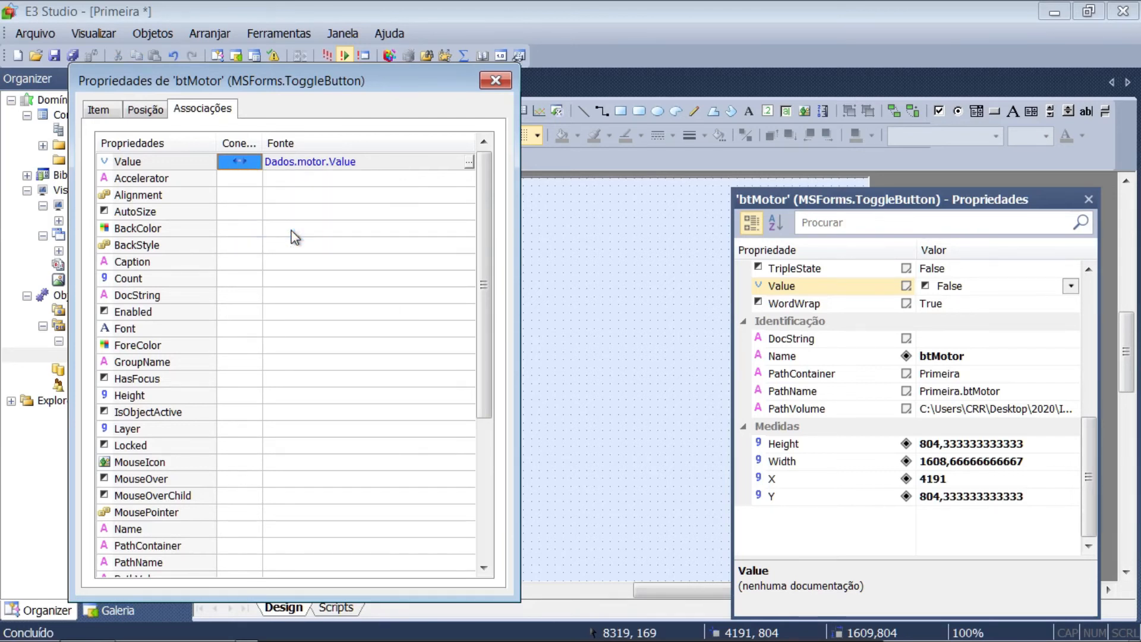
{"action": "left_click_drag", "start_coordinate": [211, 87], "coordinate": [640, 99]}
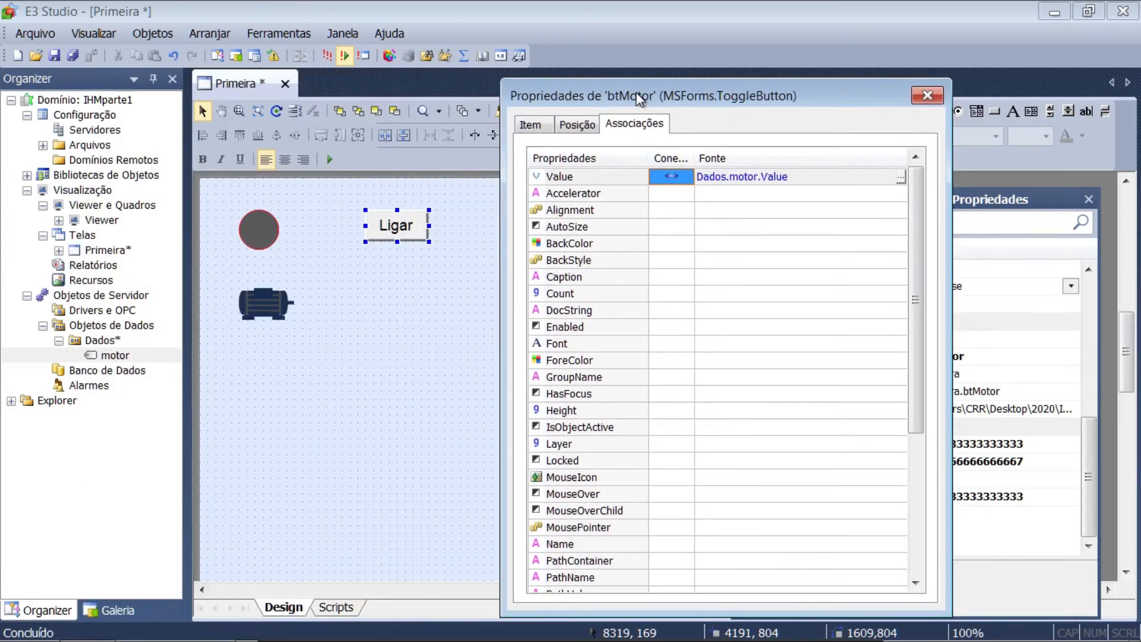
{"action": "left_click", "coordinate": [925, 96]}
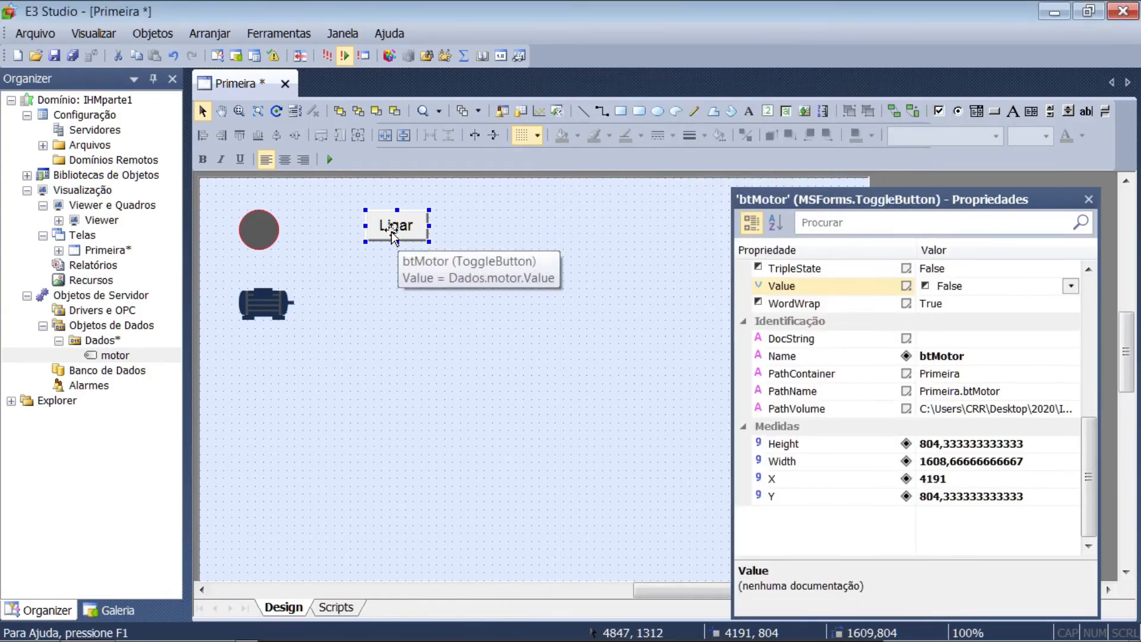
- Associate the Filename property of the motor picture figMotor with Dados.motor.Value
{"action": "right_click", "coordinate": [265, 306]}
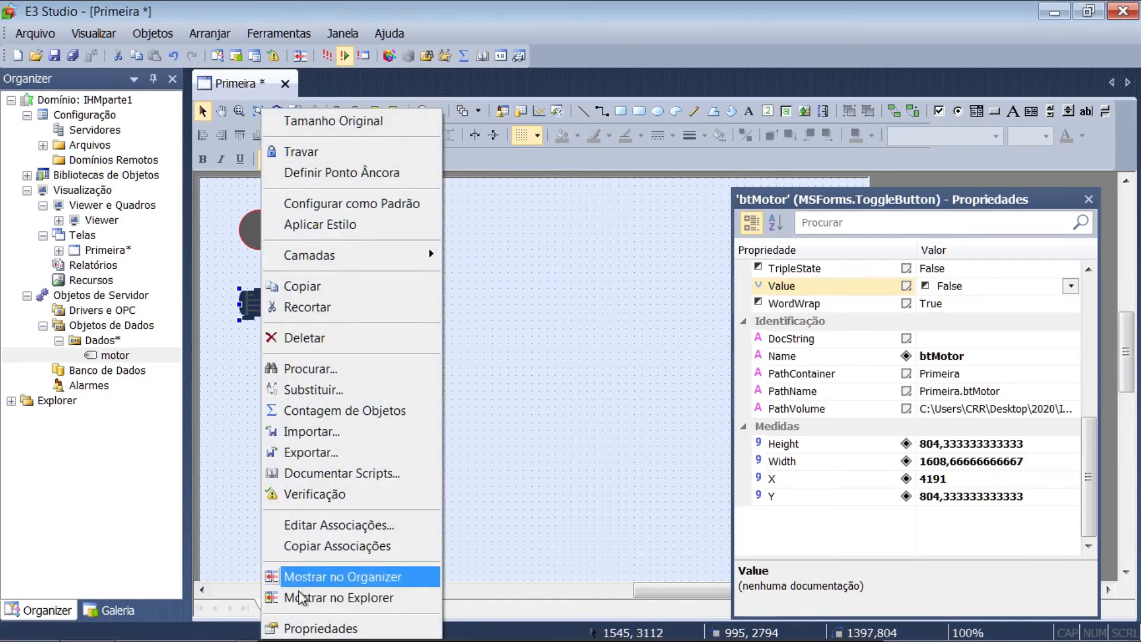
{"action": "left_click", "coordinate": [321, 628]}
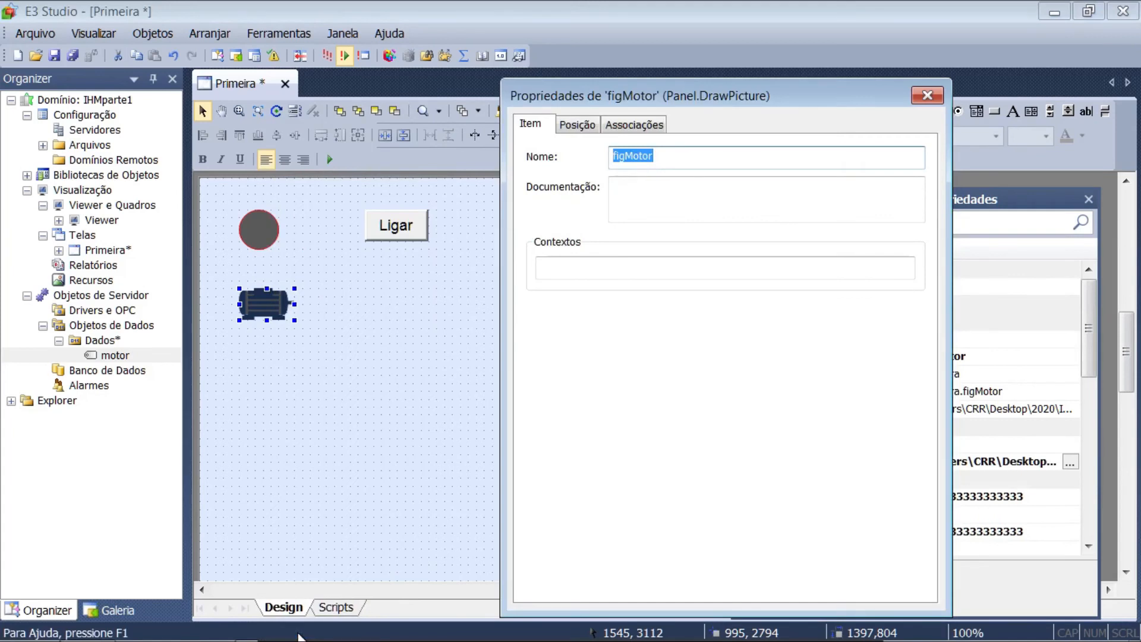
{"action": "left_click", "coordinate": [620, 126]}
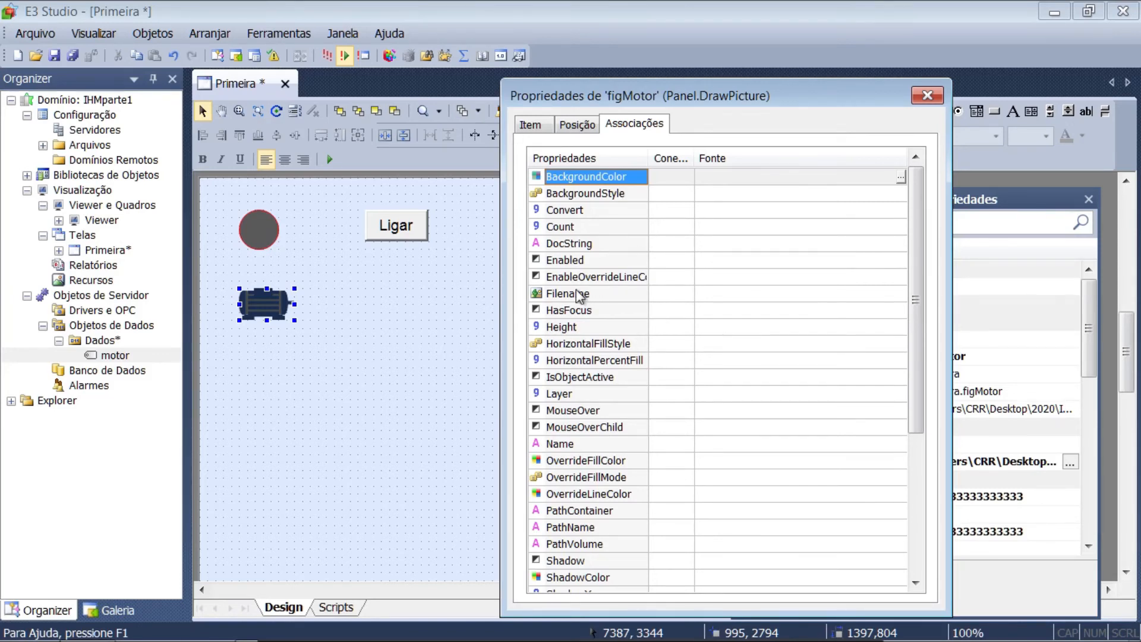
{"action": "left_click", "coordinate": [756, 297]}
{"action": "left_click", "coordinate": [901, 293]}
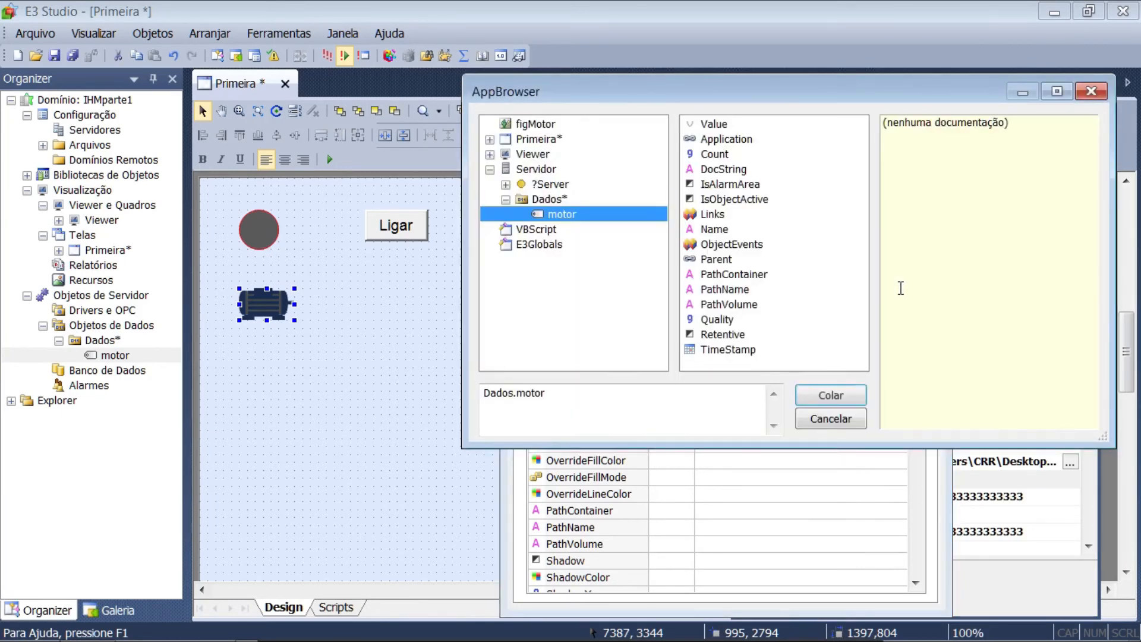
{"action": "left_click", "coordinate": [708, 124]}
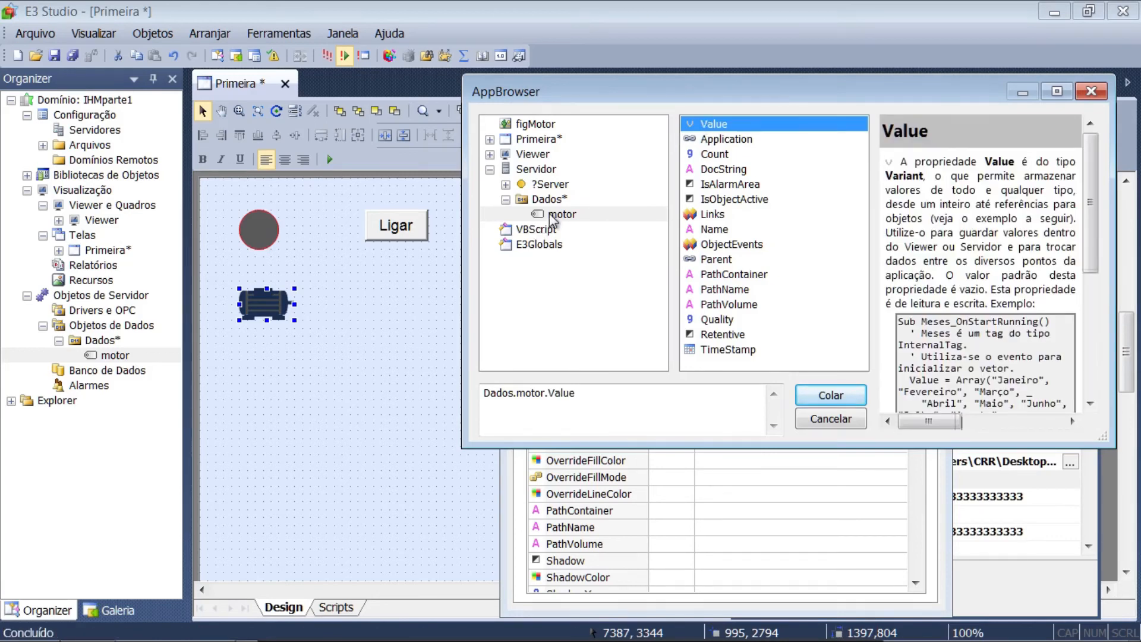
{"action": "left_click", "coordinate": [813, 396]}
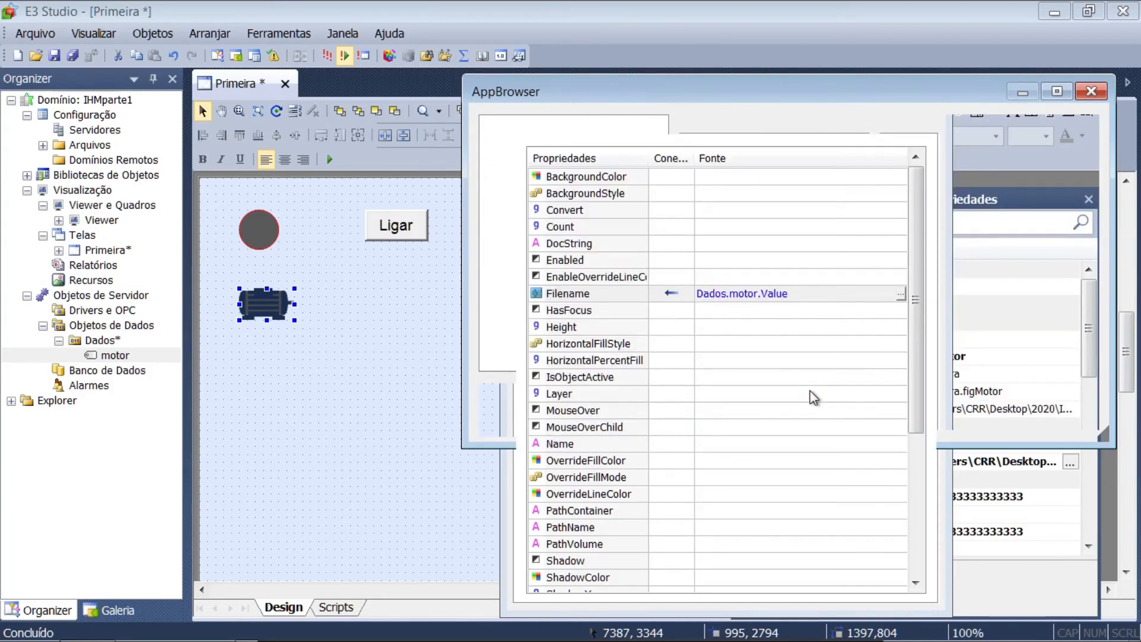
- Make figMotor's Filename association a digital connection (Conexão Digital) with motorOn.png for Ligado and motorOff.png for Desligado
{"action": "left_click", "coordinate": [658, 289]}
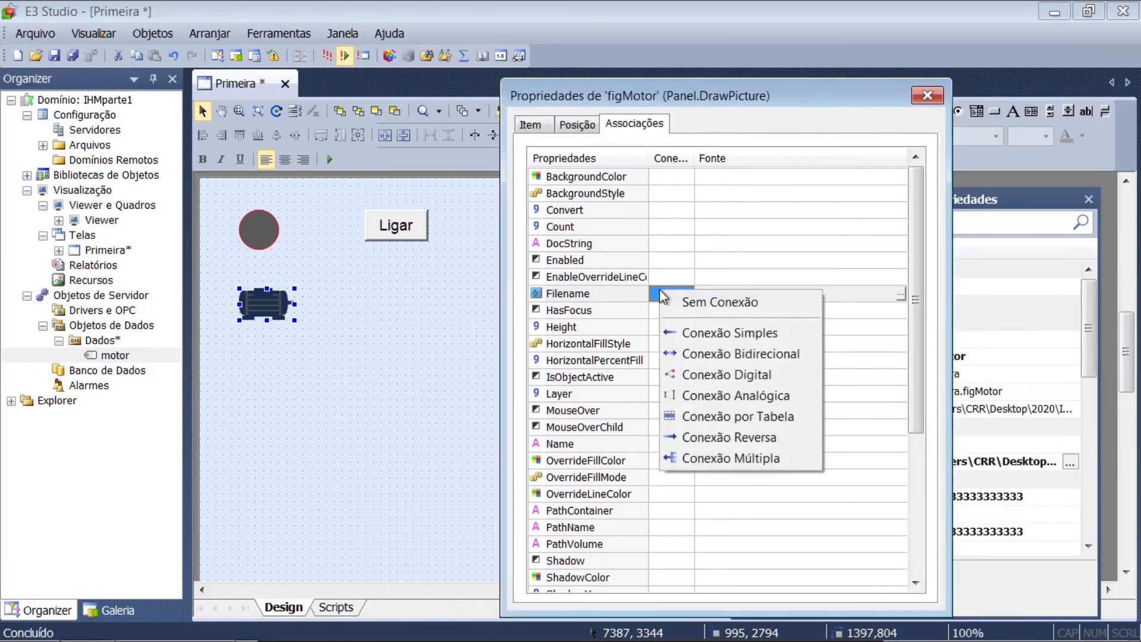
{"action": "left_click", "coordinate": [732, 375]}
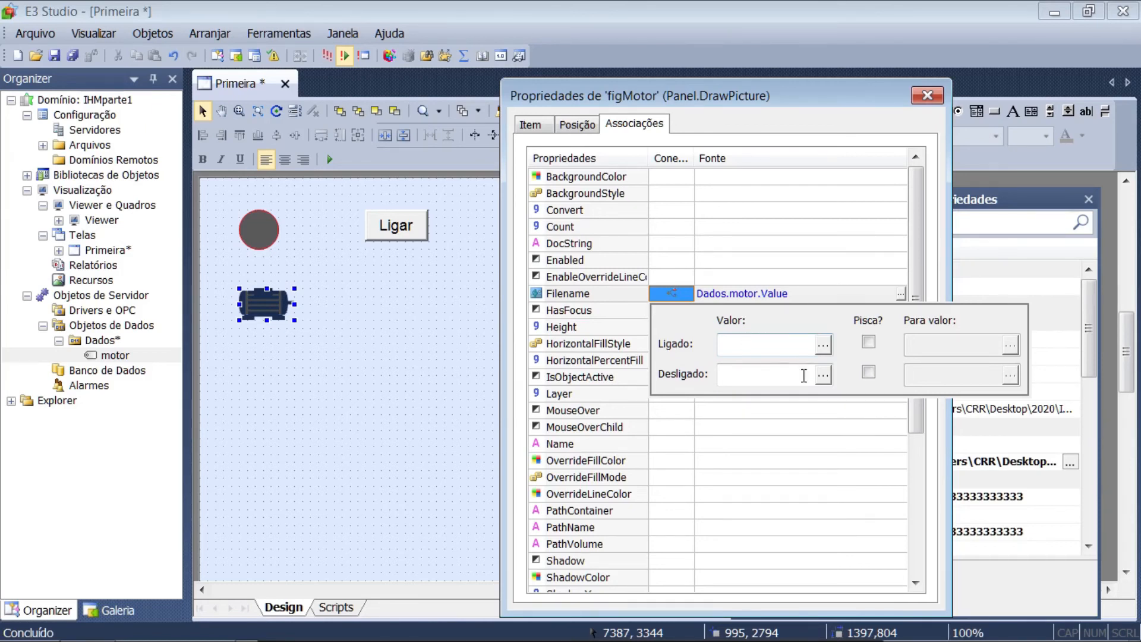
{"action": "left_click", "coordinate": [820, 347]}
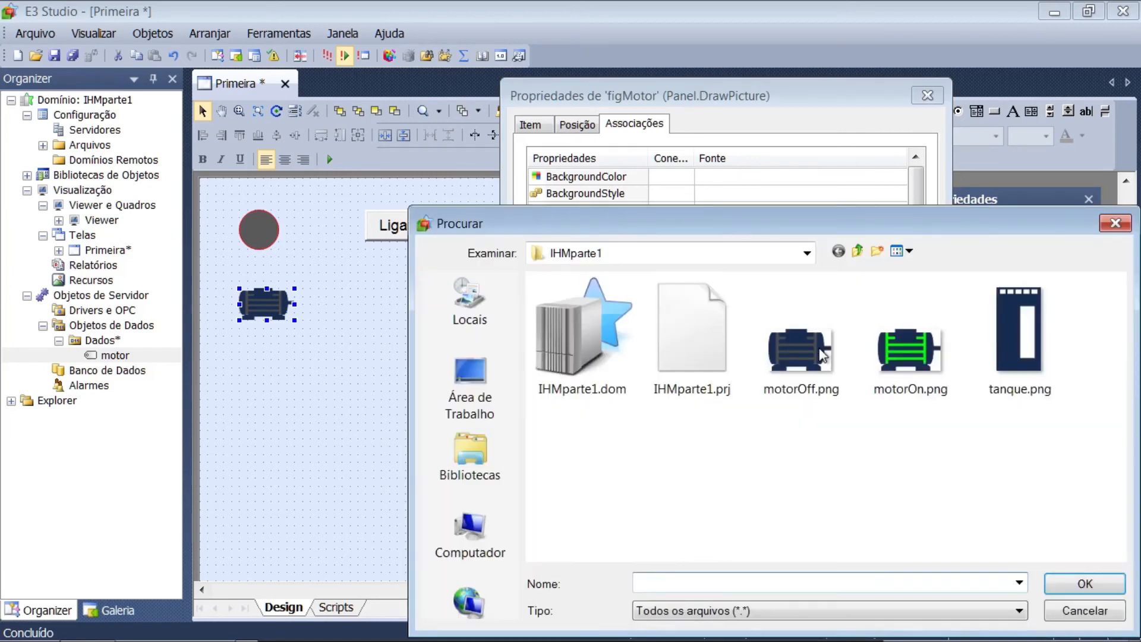
{"action": "left_click", "coordinate": [904, 344]}
{"action": "left_click", "coordinate": [1083, 584]}
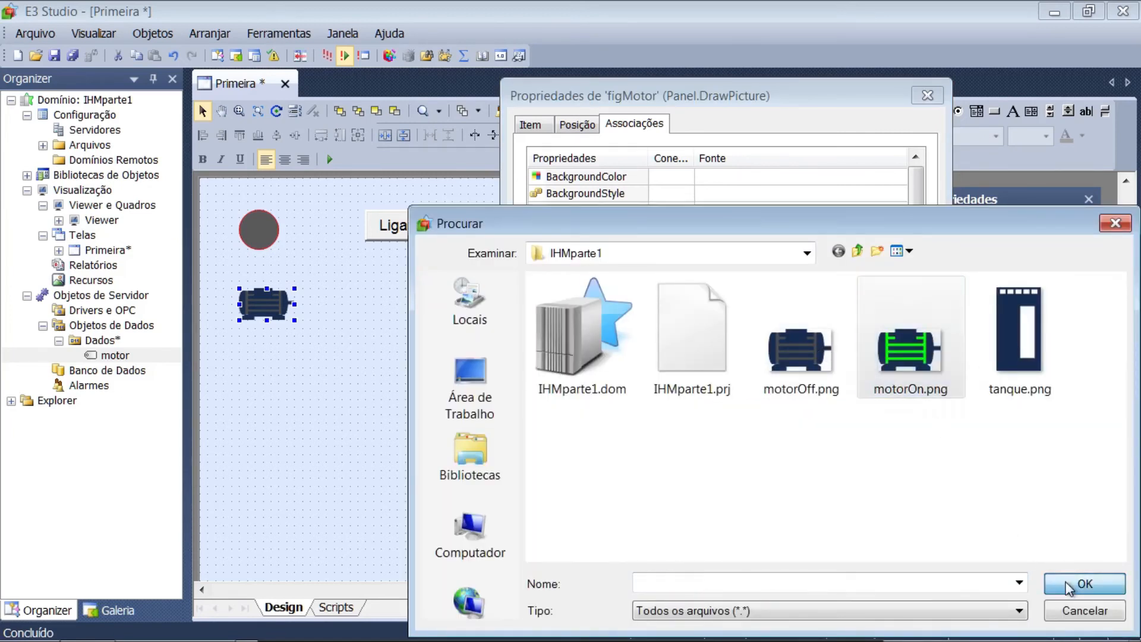
{"action": "left_click", "coordinate": [821, 374]}
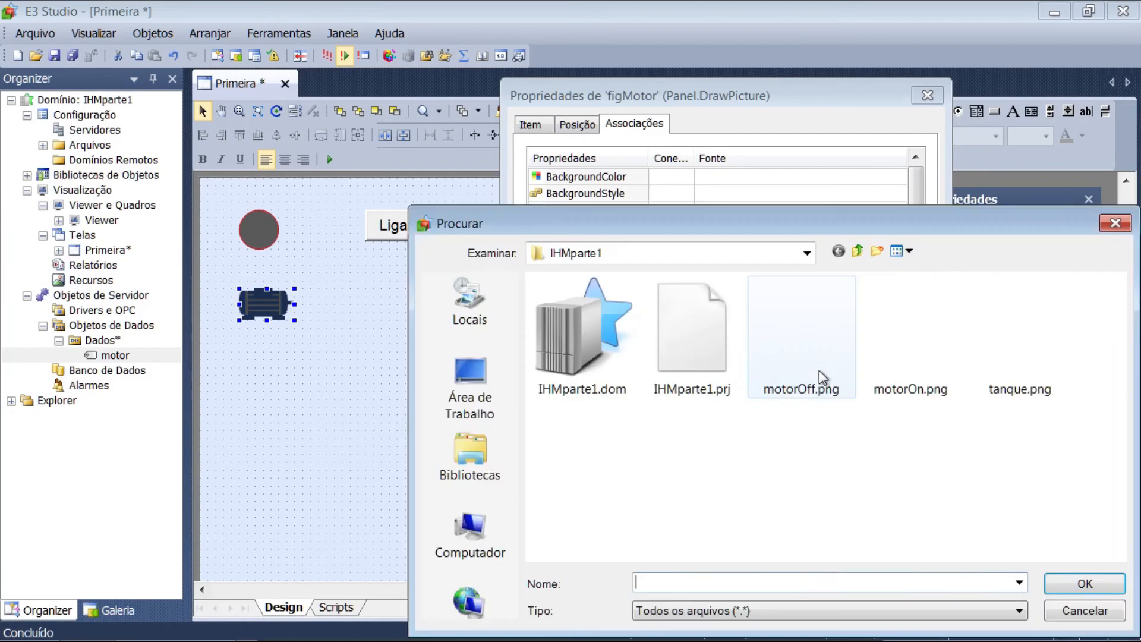
{"action": "left_click", "coordinate": [818, 369]}
{"action": "left_click", "coordinate": [1086, 585]}
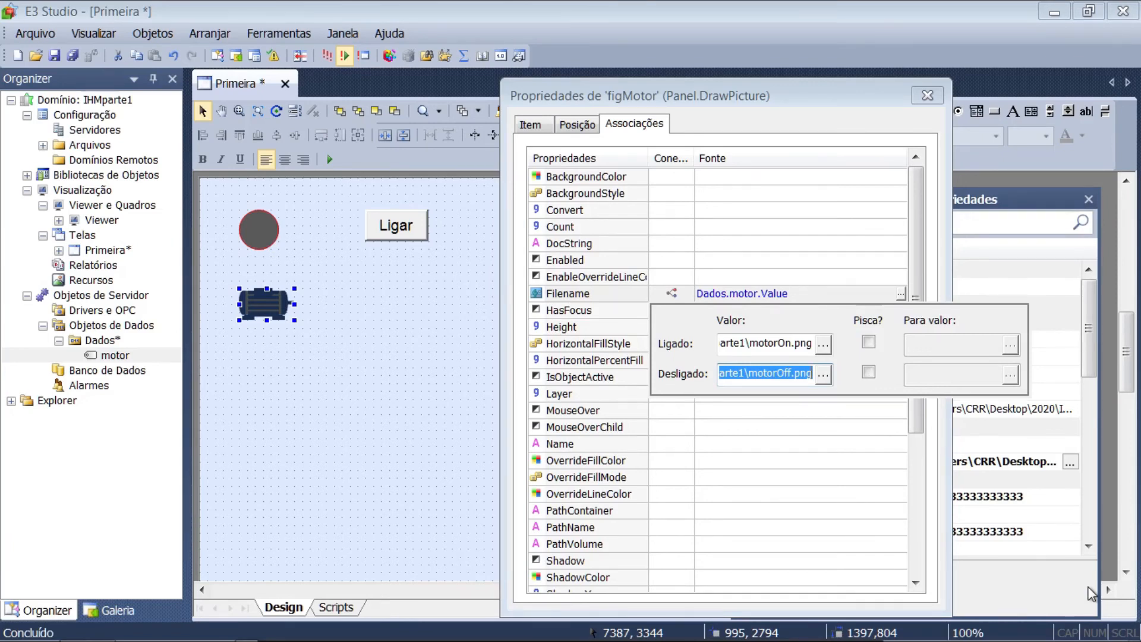
{"action": "left_click", "coordinate": [652, 292]}
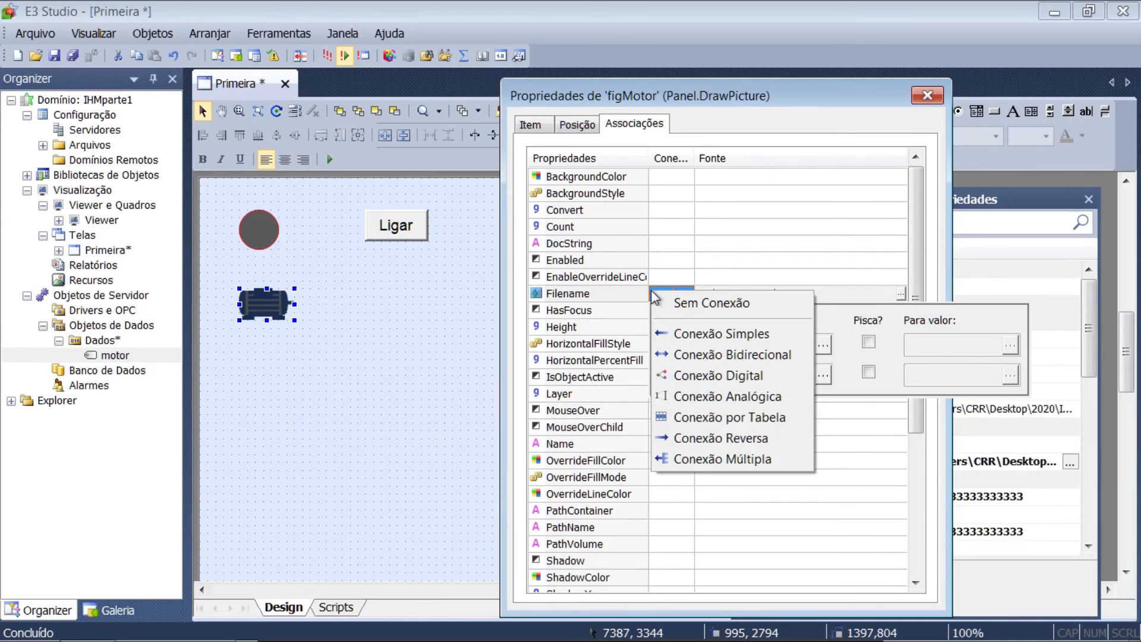
{"action": "left_click", "coordinate": [658, 294]}
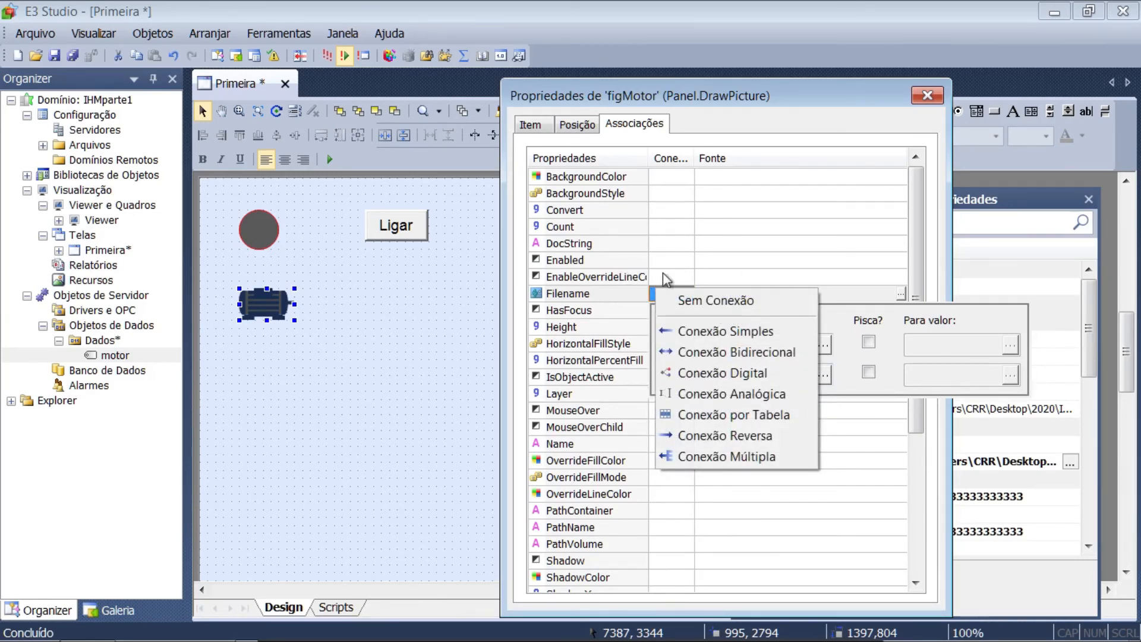
{"action": "left_click", "coordinate": [666, 278]}
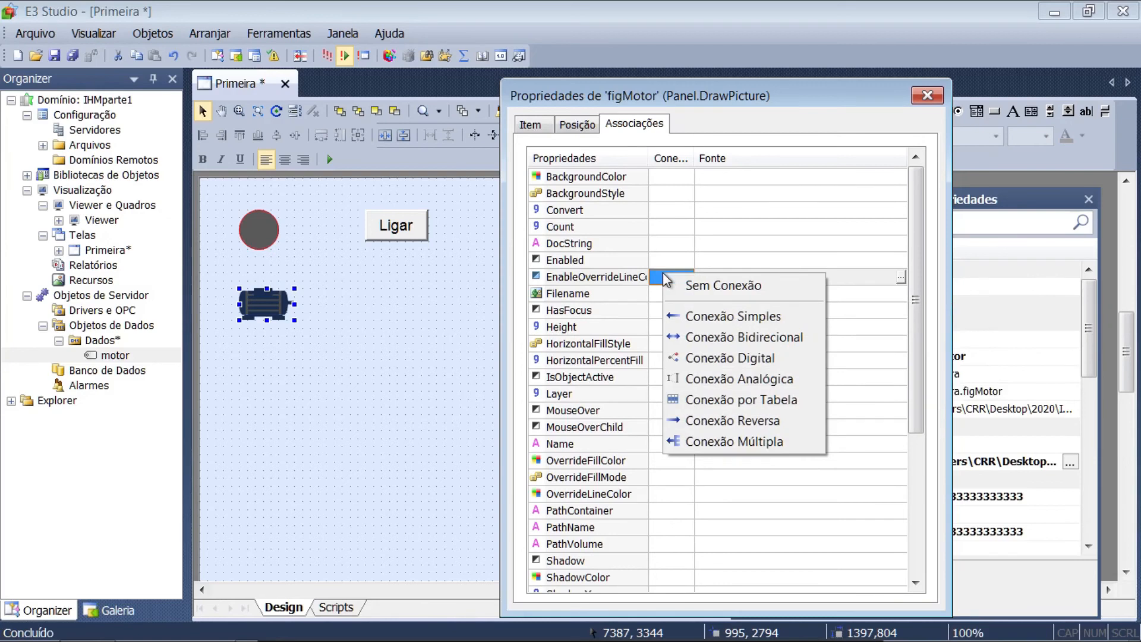
{"action": "left_click", "coordinate": [751, 244]}
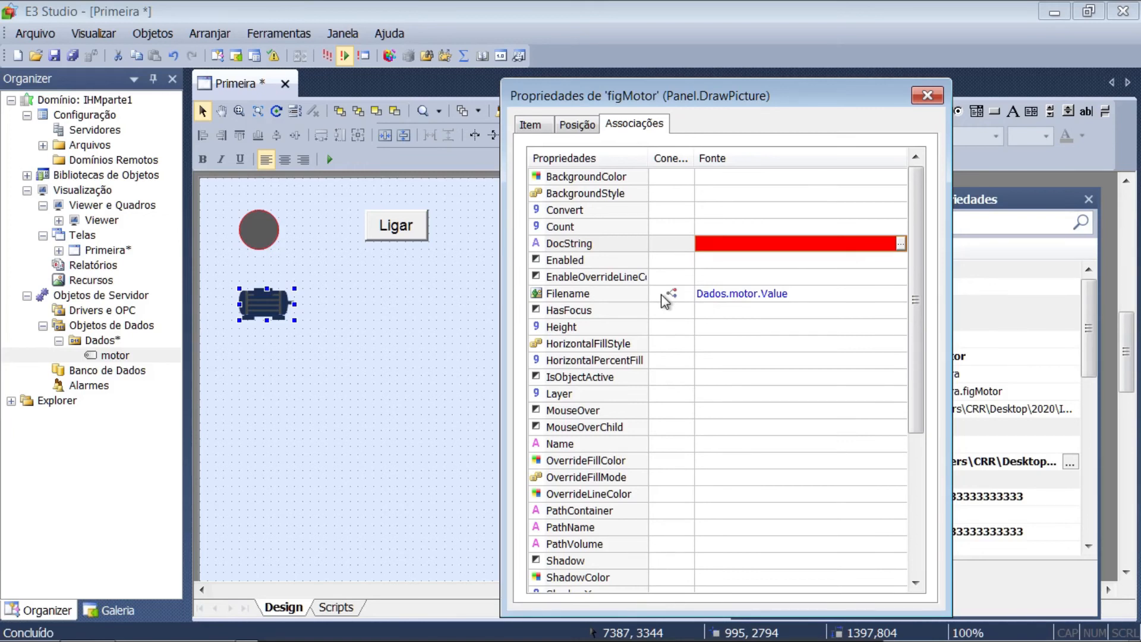
- Give ledMotor's ForegroundColor a digital connection (Conexão Digital) with green 78, 255, 0 for Ligado and gray 90, 90, 90 for Desligado
{"action": "left_click", "coordinate": [257, 228]}
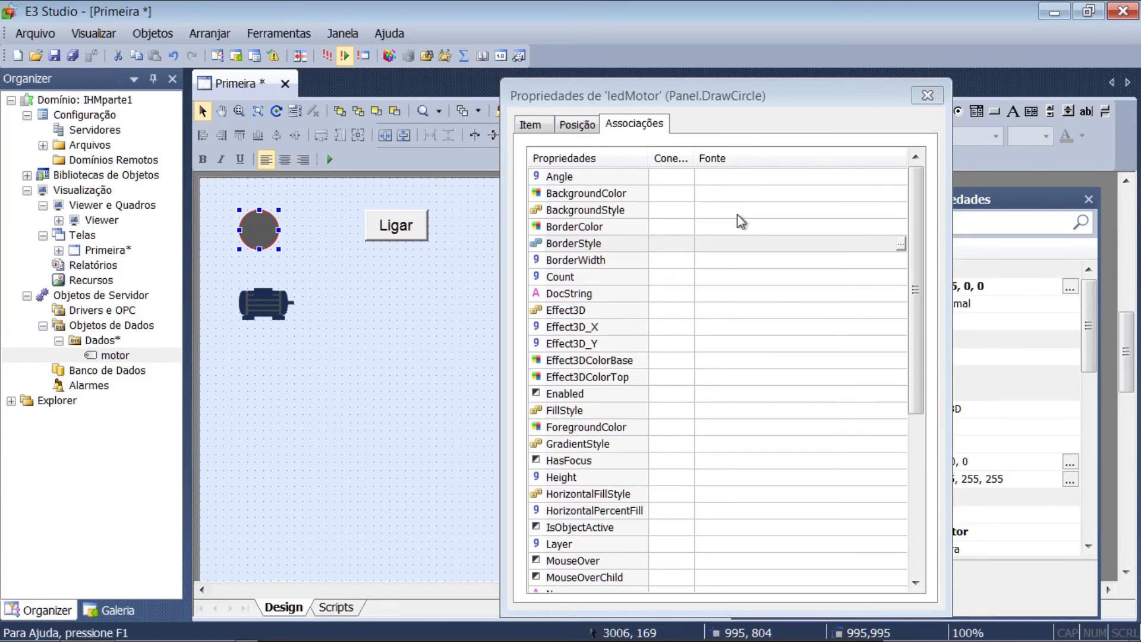
{"action": "left_click", "coordinate": [671, 427]}
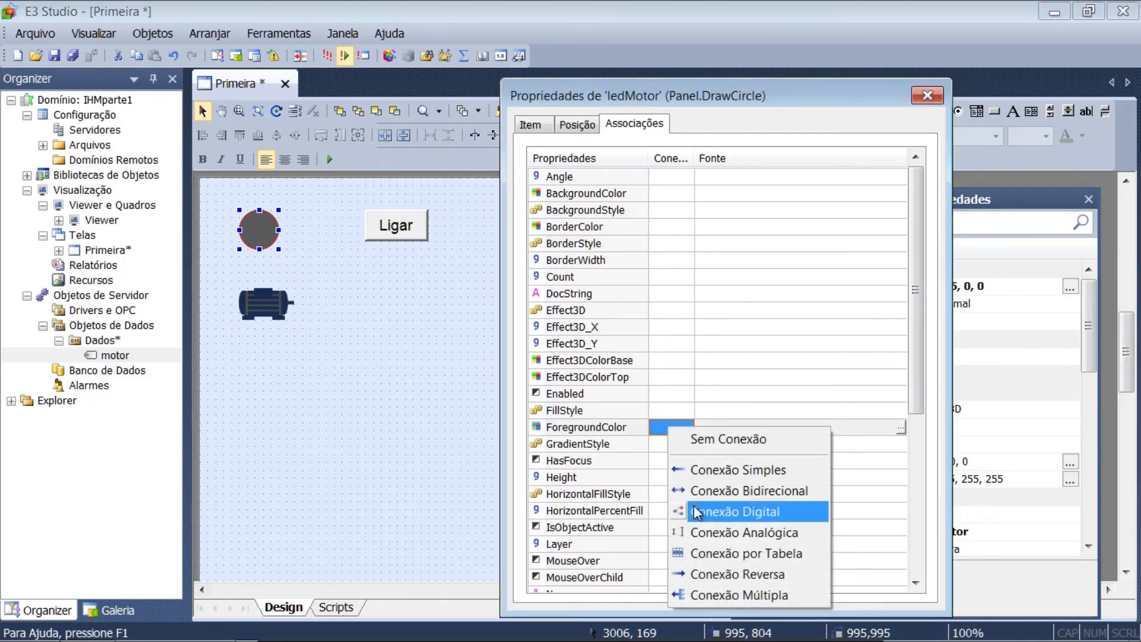
{"action": "left_click", "coordinate": [704, 511]}
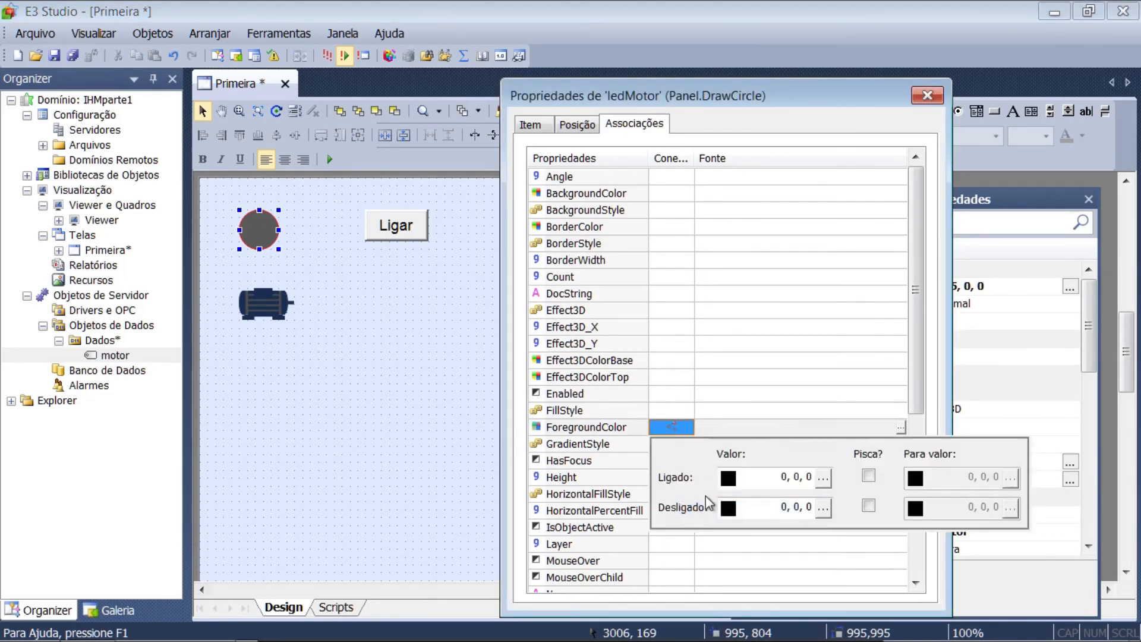
{"action": "left_click", "coordinate": [823, 477]}
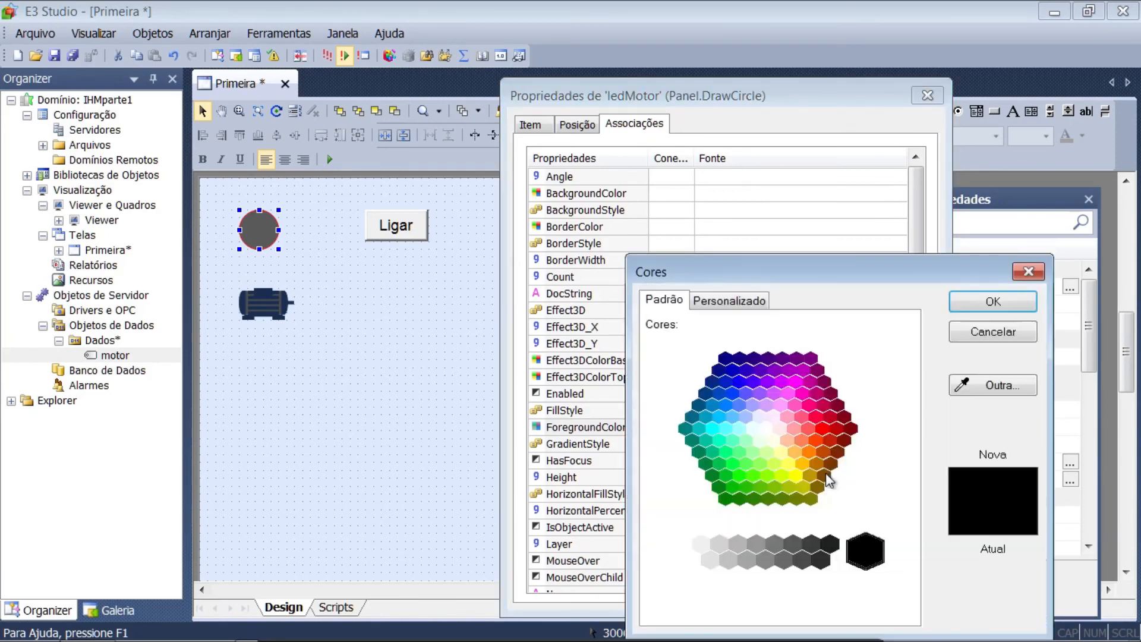
{"action": "left_click", "coordinate": [767, 476]}
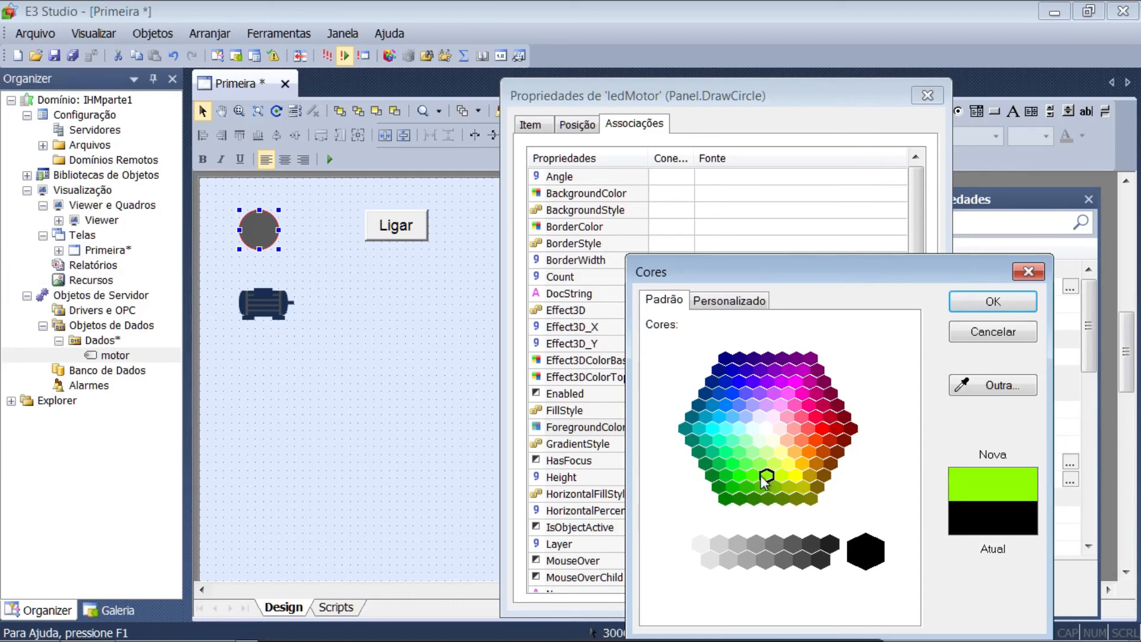
{"action": "left_click", "coordinate": [753, 475]}
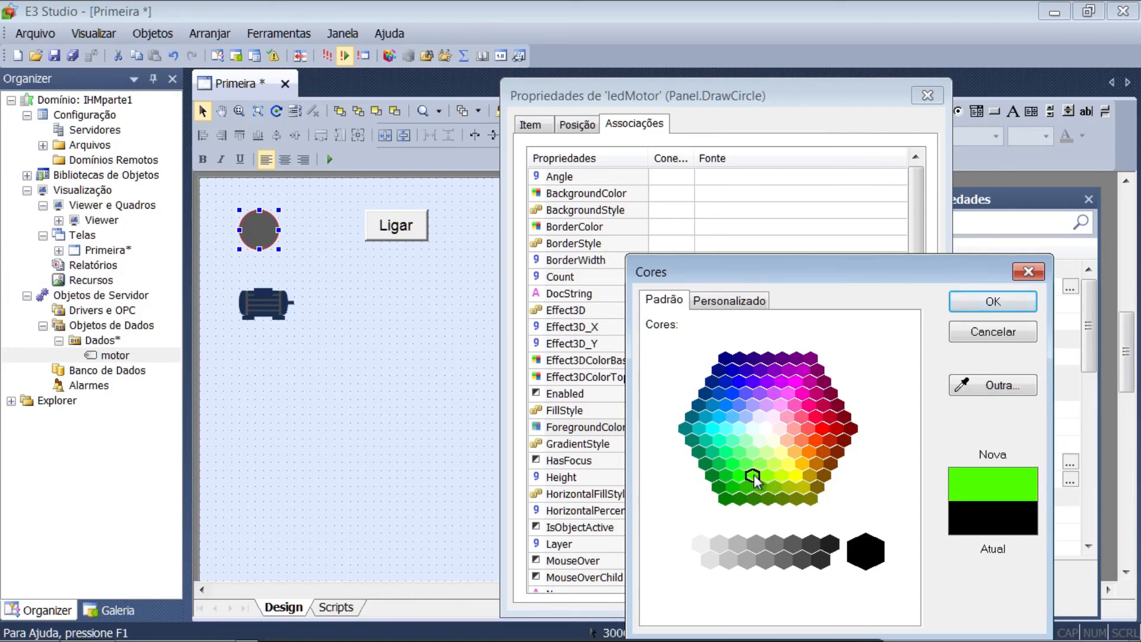
{"action": "left_click", "coordinate": [969, 303]}
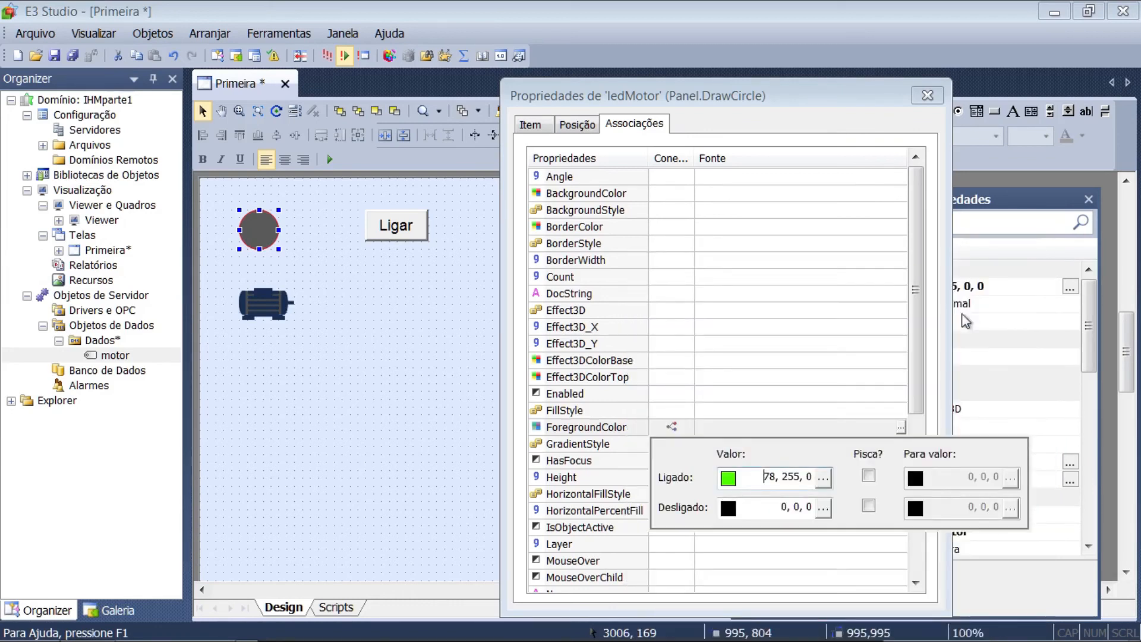
{"action": "left_click", "coordinate": [823, 508]}
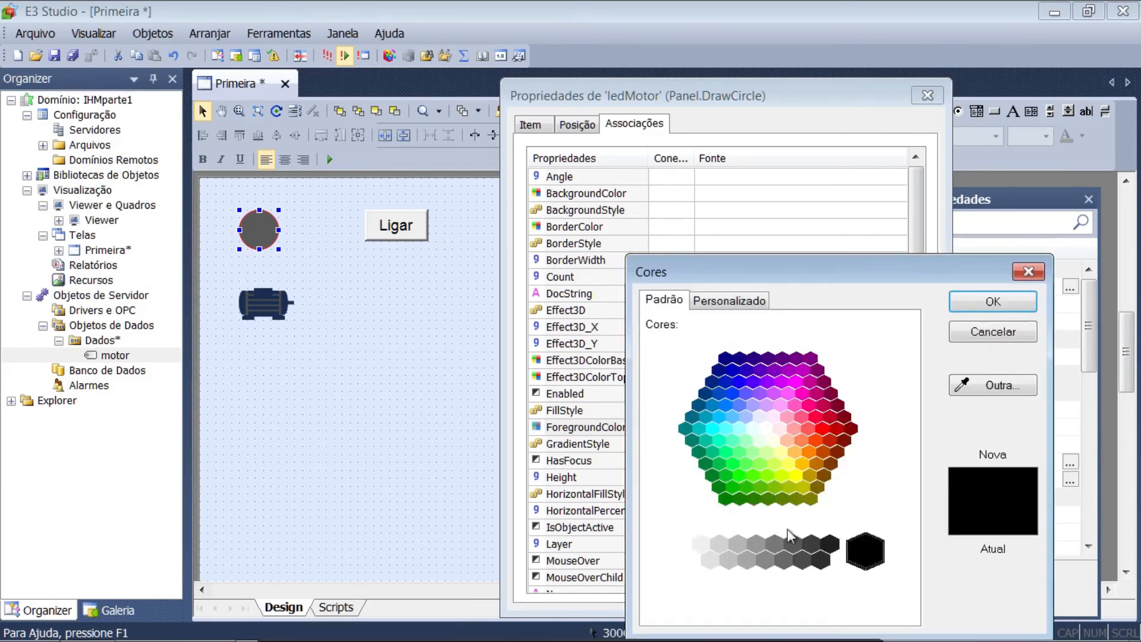
{"action": "left_click", "coordinate": [792, 544]}
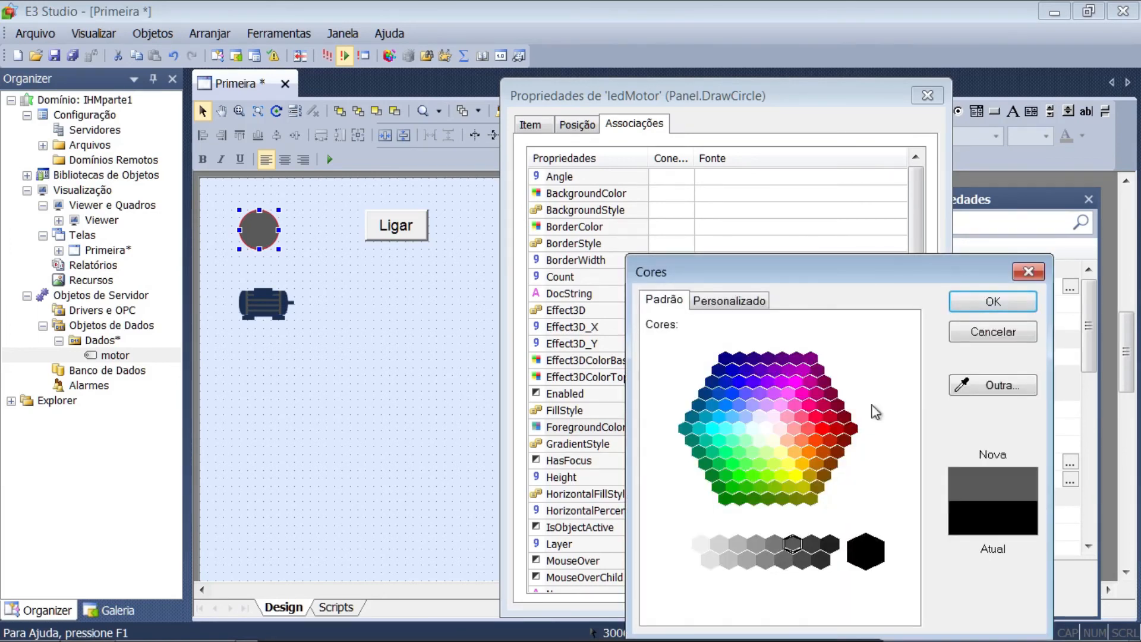
{"action": "left_click", "coordinate": [977, 304]}
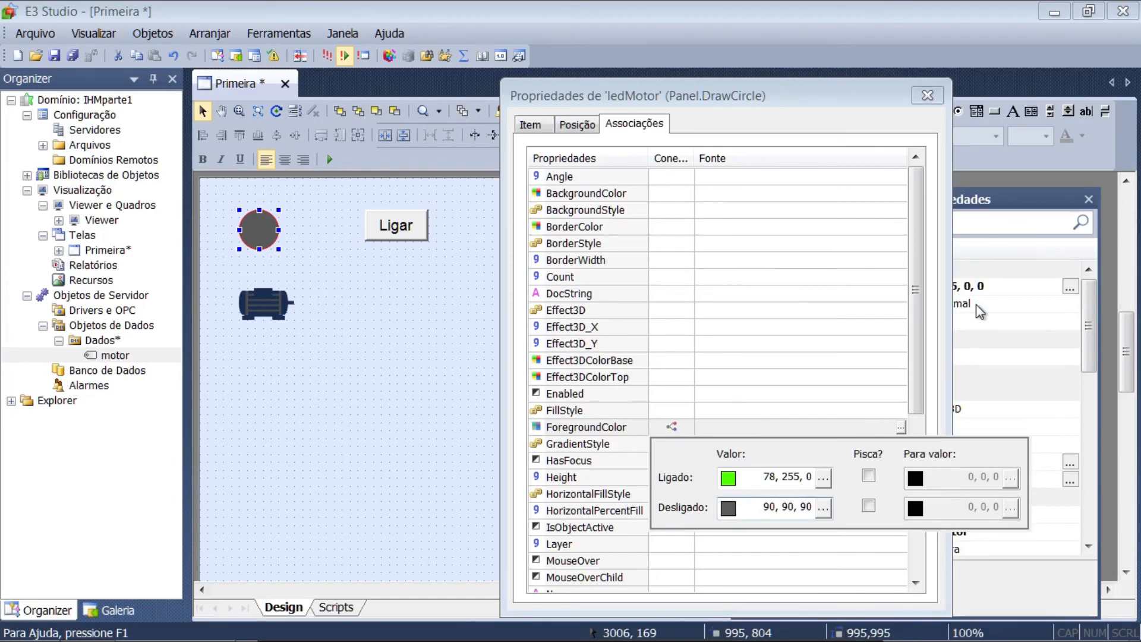
- Set Dados.motor.Value as the source of ledMotor's ForegroundColor association and close the properties window
{"action": "left_click", "coordinate": [900, 427]}
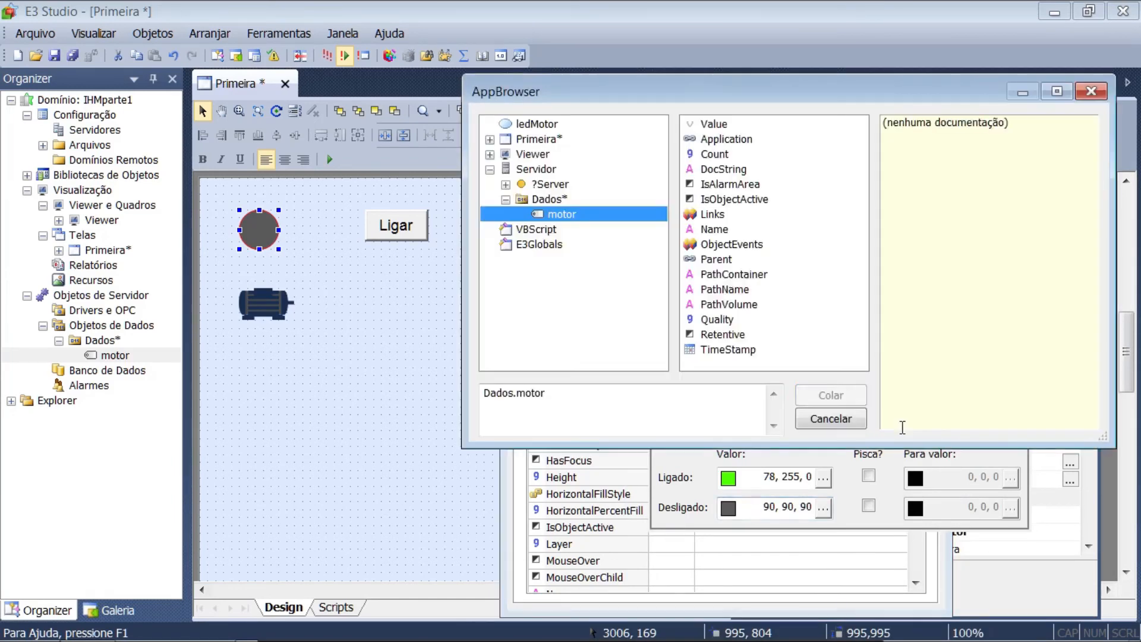
{"action": "left_click", "coordinate": [717, 123]}
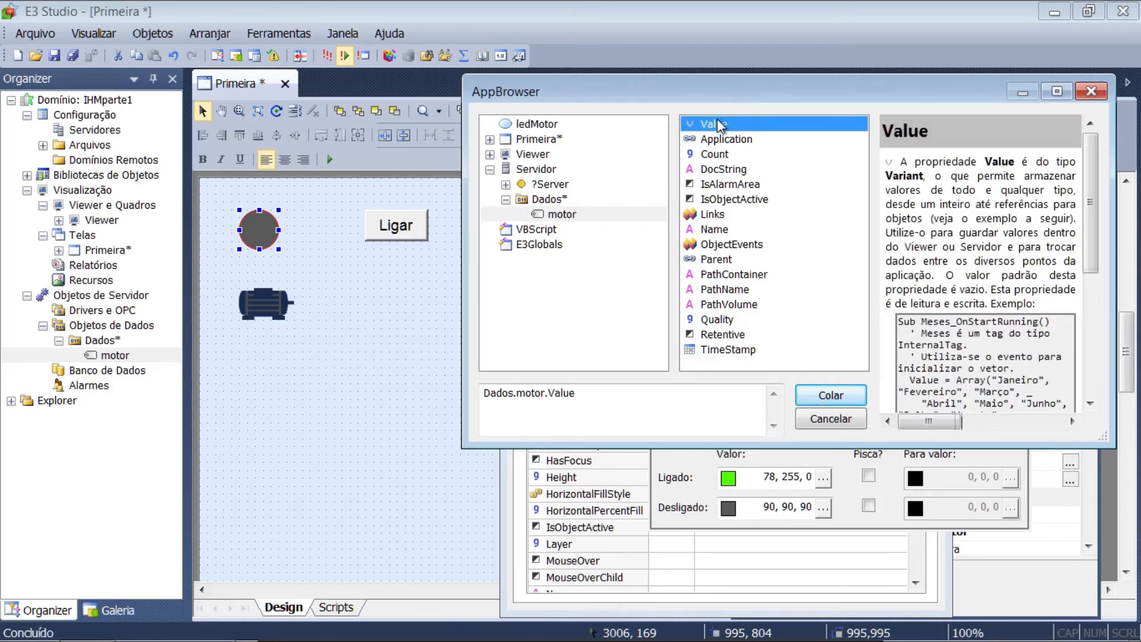
{"action": "left_click", "coordinate": [821, 397]}
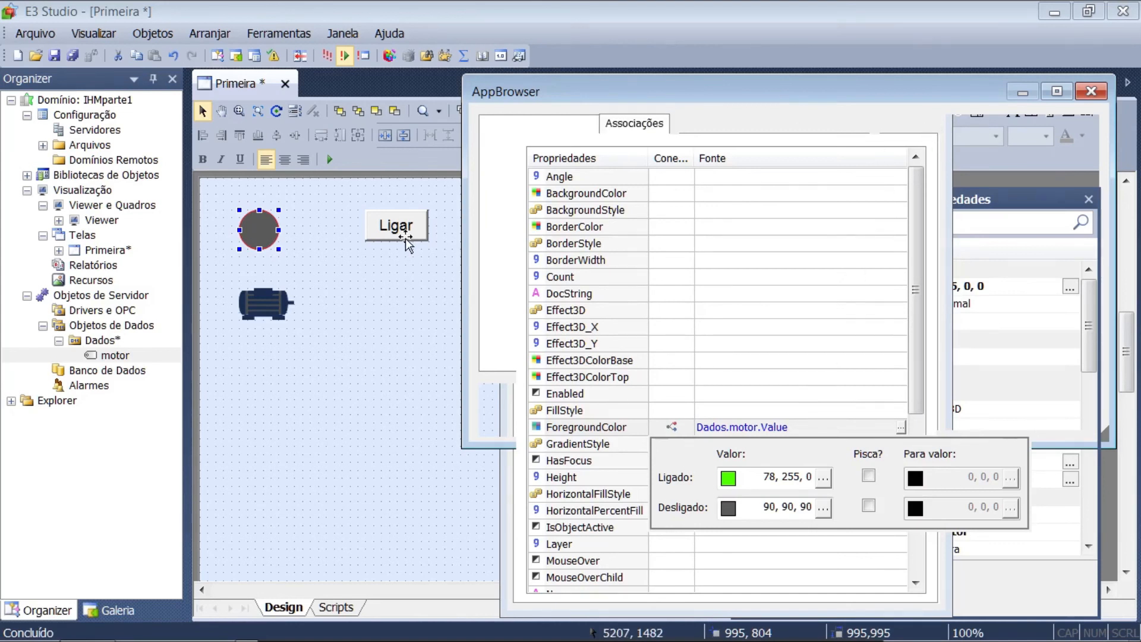
{"action": "left_click", "coordinate": [475, 318]}
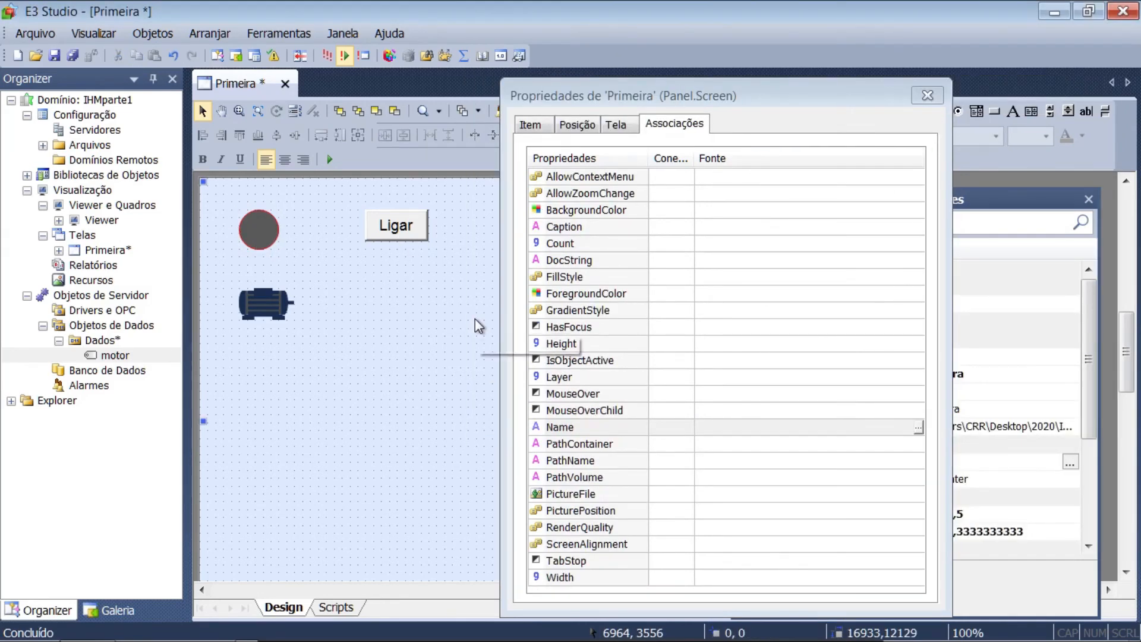
{"action": "left_click", "coordinate": [927, 96]}
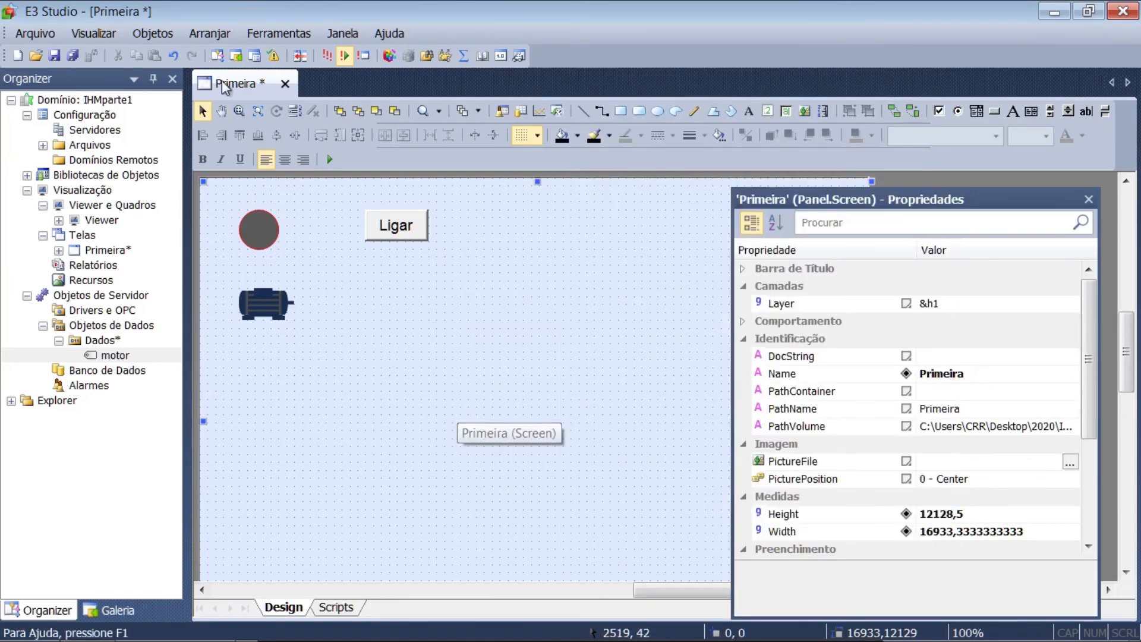
- Run the application in E3 Viewer, toggle the Ligar button on and off repeatedly to test the LED and motor picture, and close the viewer
{"action": "left_click", "coordinate": [330, 56]}
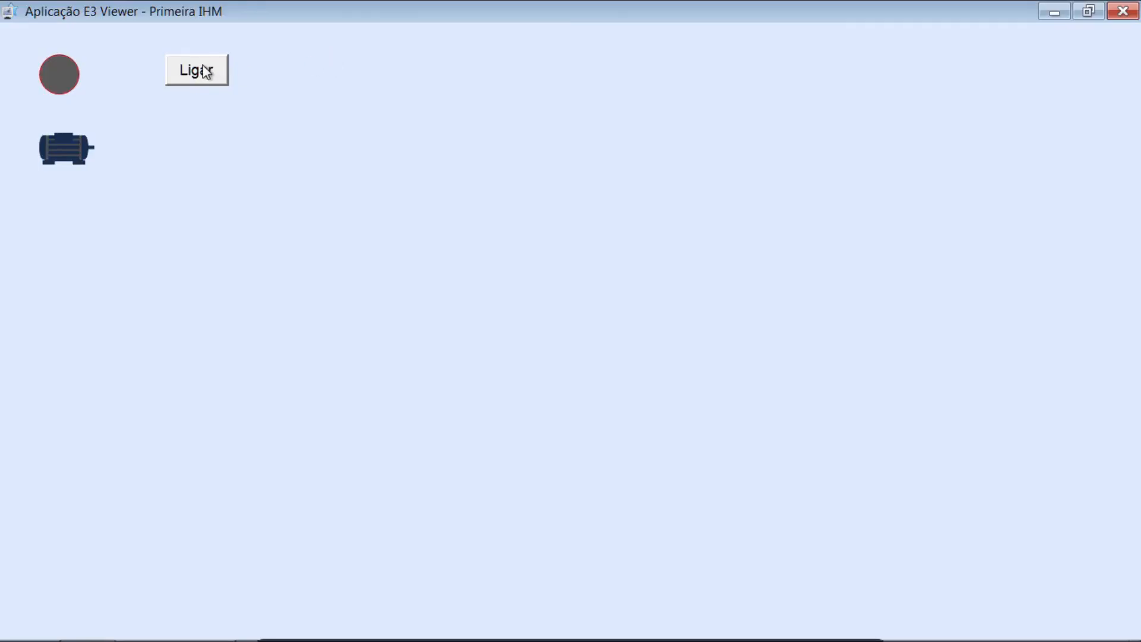
{"action": "left_click", "coordinate": [205, 72]}
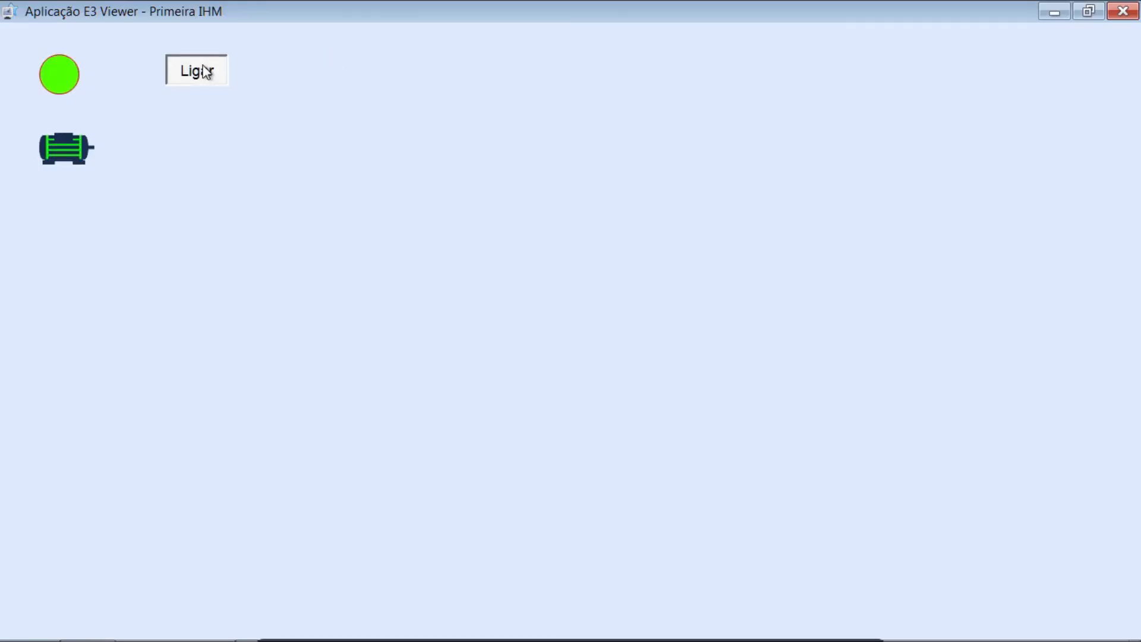
{"action": "left_click", "coordinate": [204, 67]}
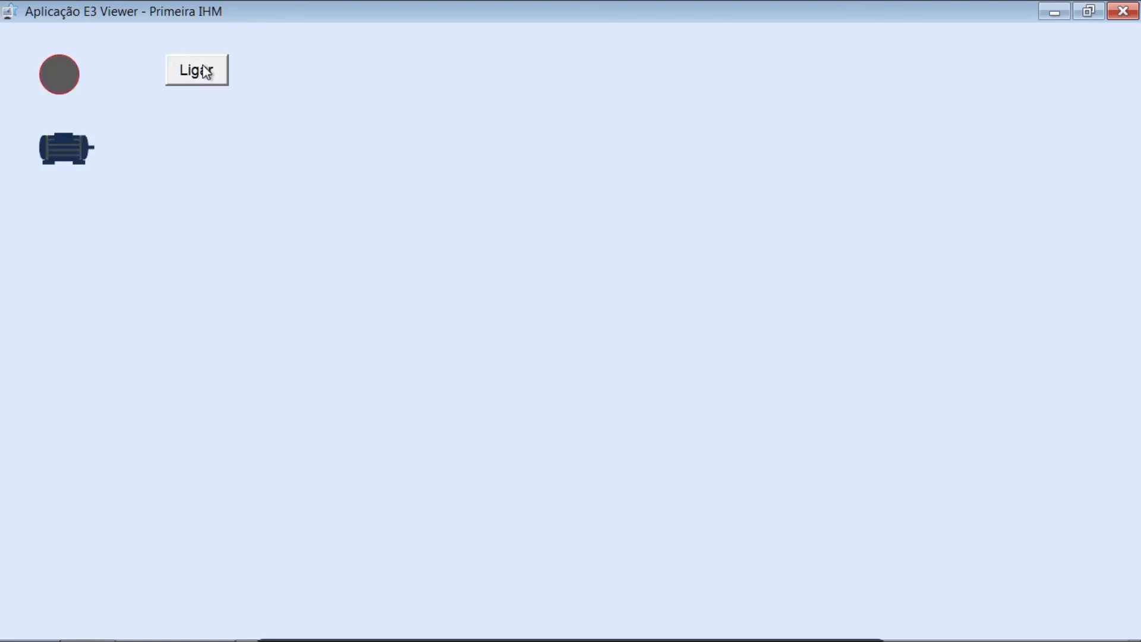
{"action": "left_click", "coordinate": [198, 73]}
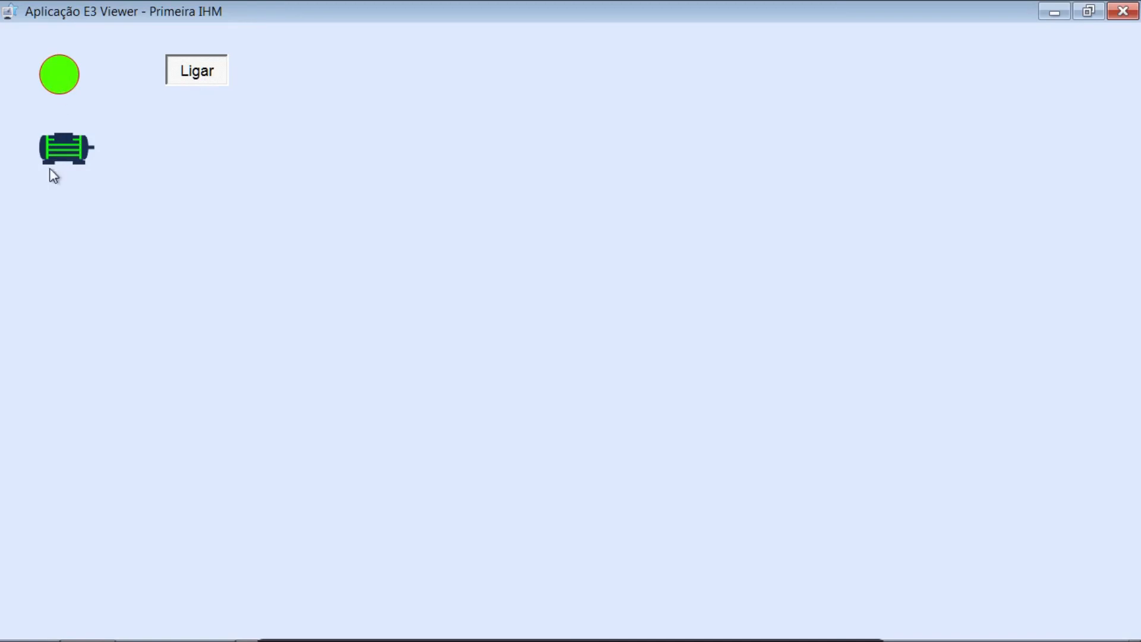
{"action": "left_click", "coordinate": [206, 74]}
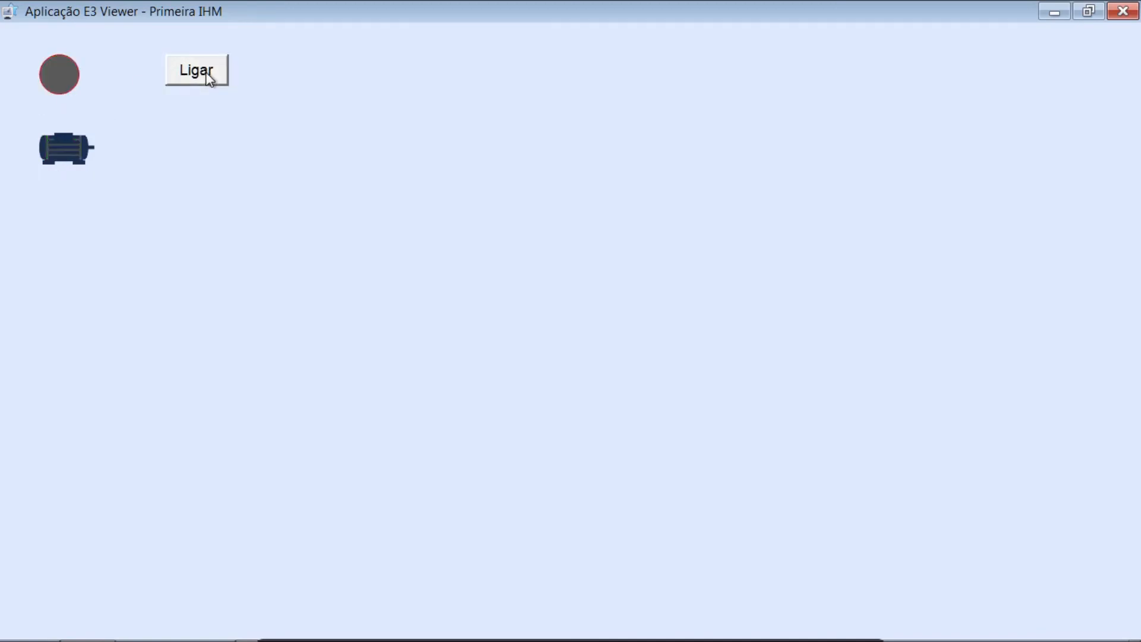
{"action": "left_click", "coordinate": [206, 74]}
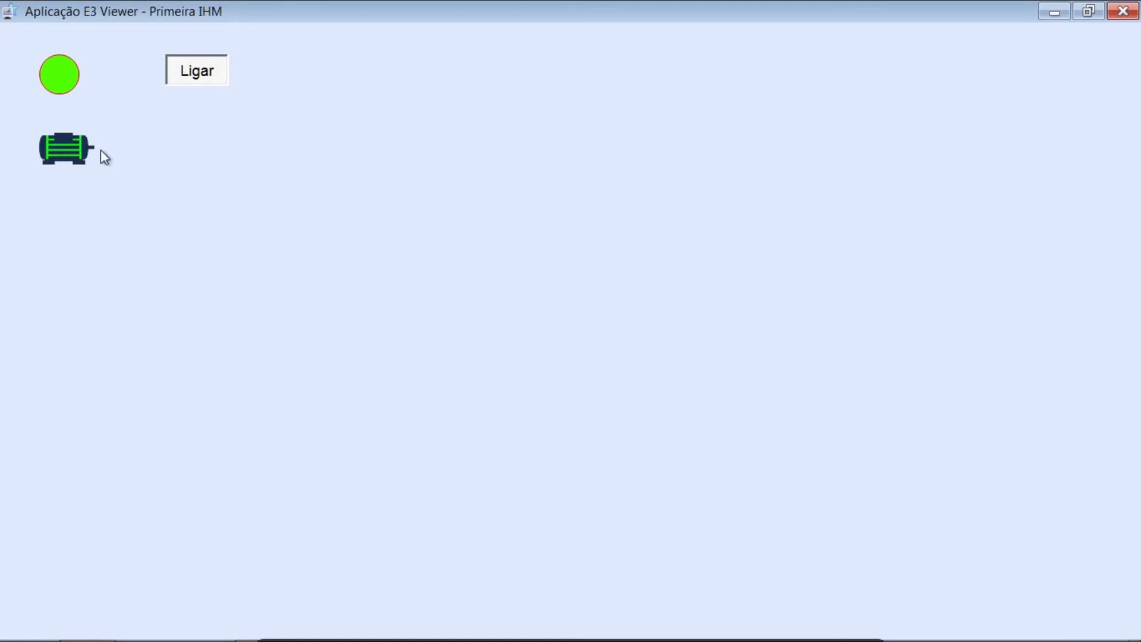
{"action": "left_click", "coordinate": [176, 80]}
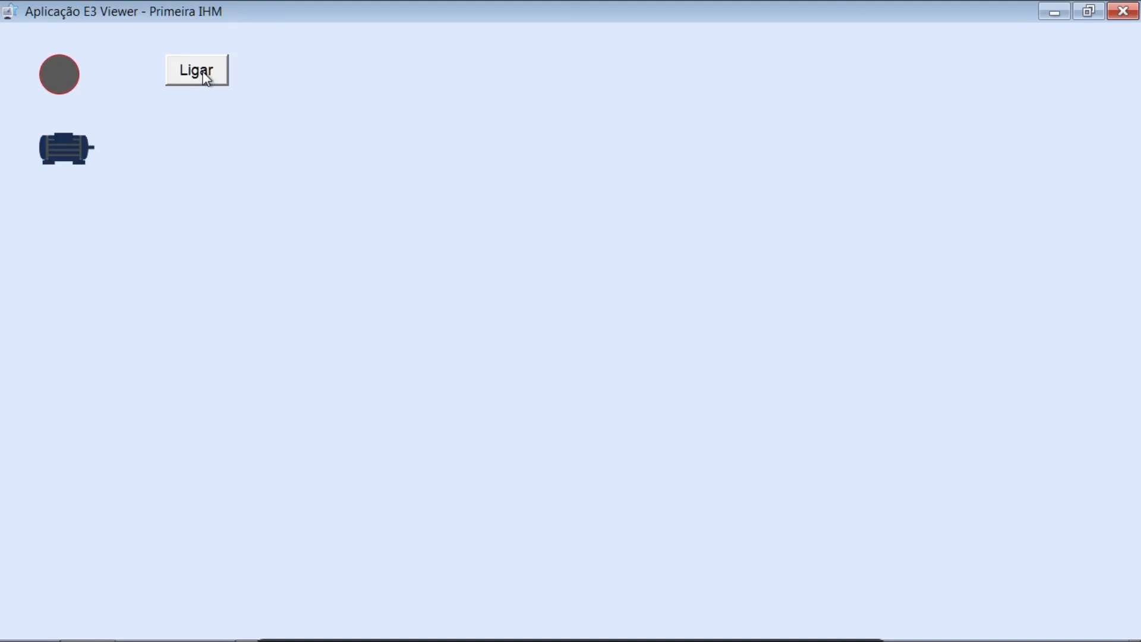
{"action": "left_click", "coordinate": [205, 77]}
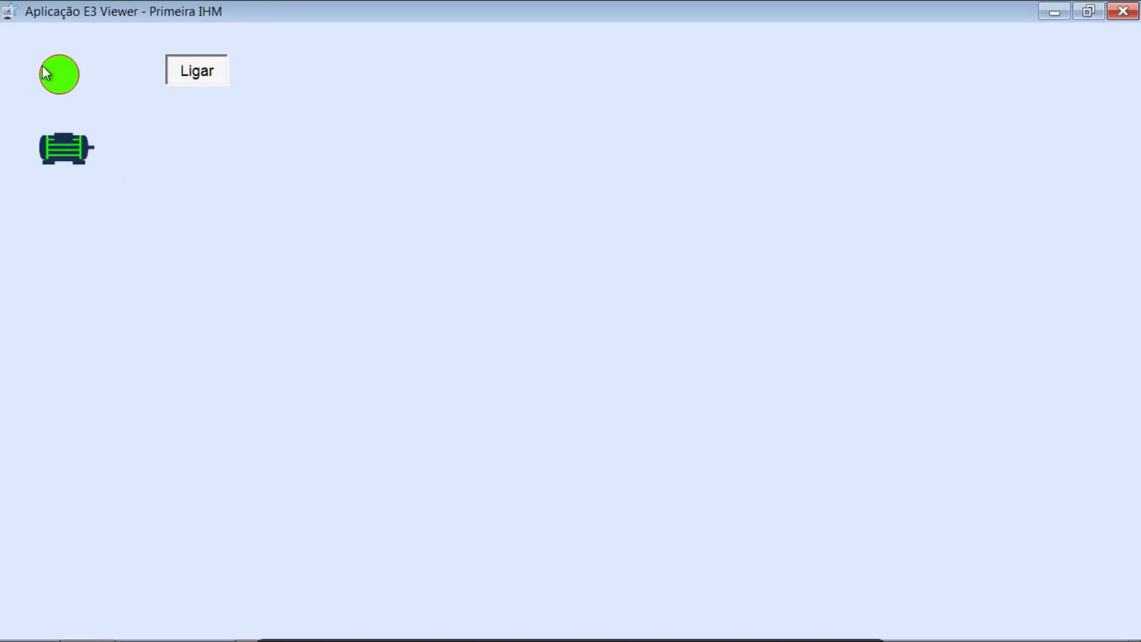
{"action": "left_click", "coordinate": [202, 79]}
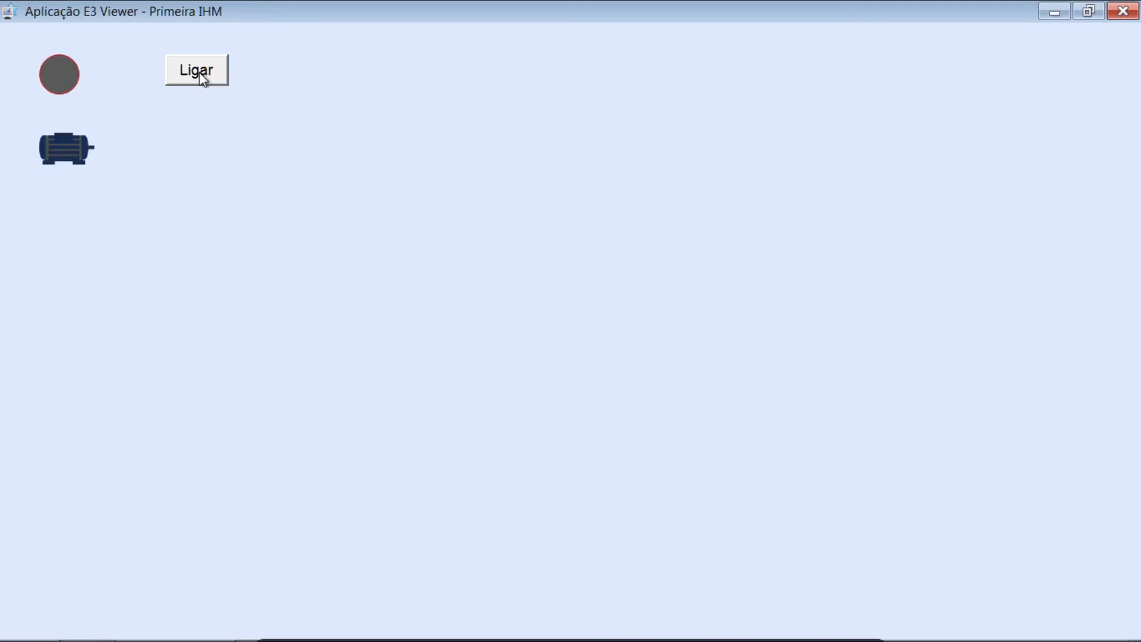
{"action": "left_click", "coordinate": [194, 79]}
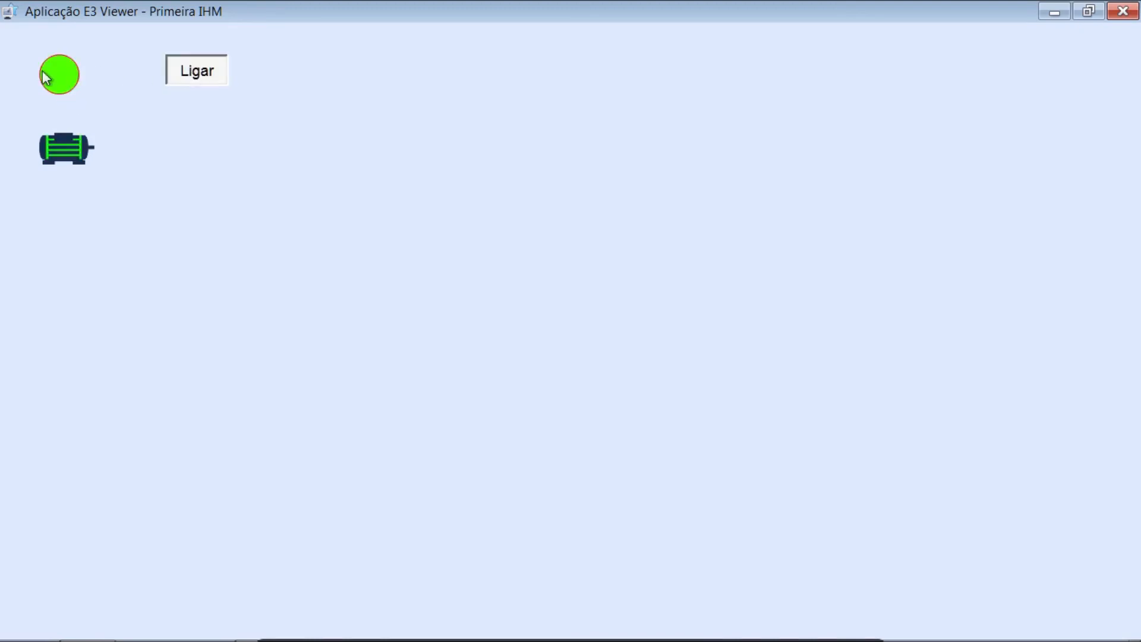
{"action": "left_click", "coordinate": [185, 77]}
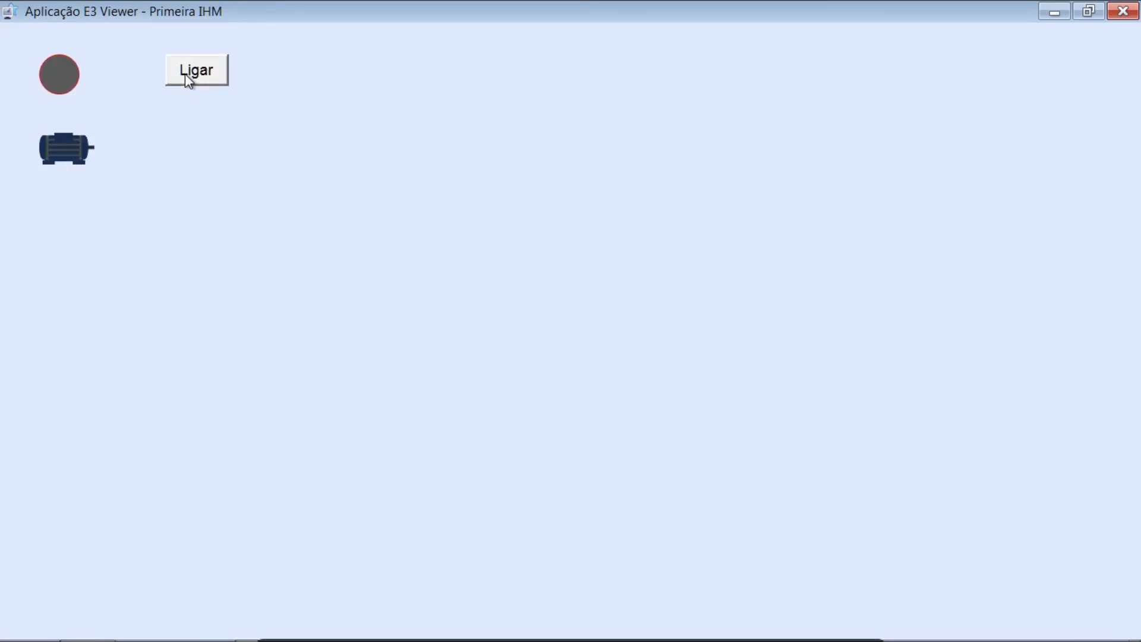
{"action": "left_click", "coordinate": [1121, 12]}
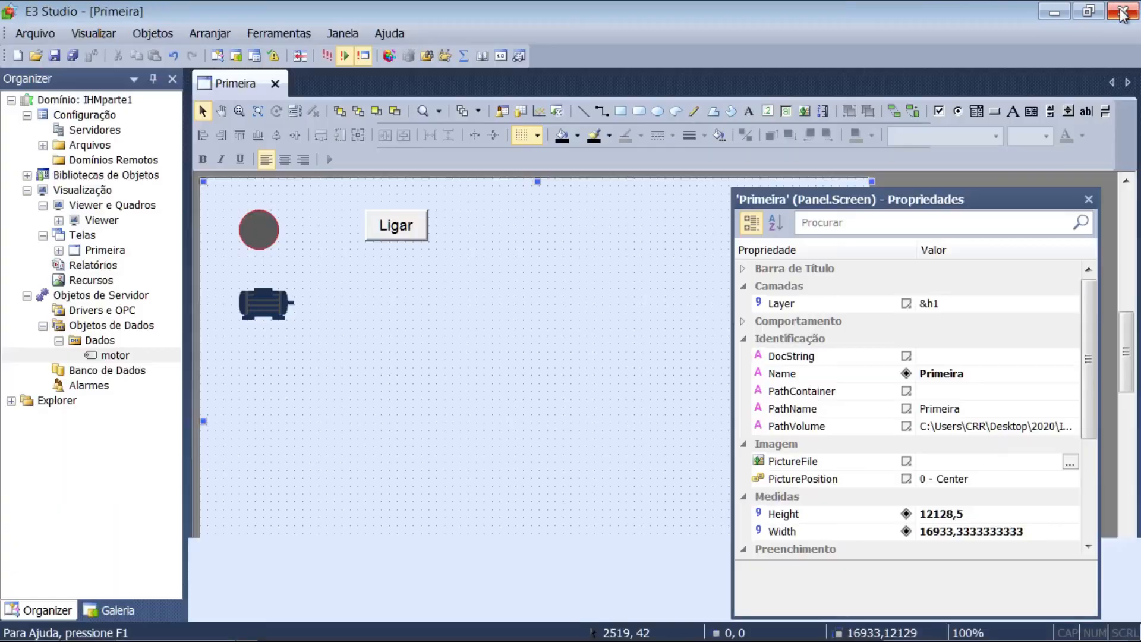
- Give btMotor's Caption property a digital connection (Conexão Digital) with the text Desligar for Ligado and Ligar for Desligado
{"action": "left_click", "coordinate": [395, 226]}
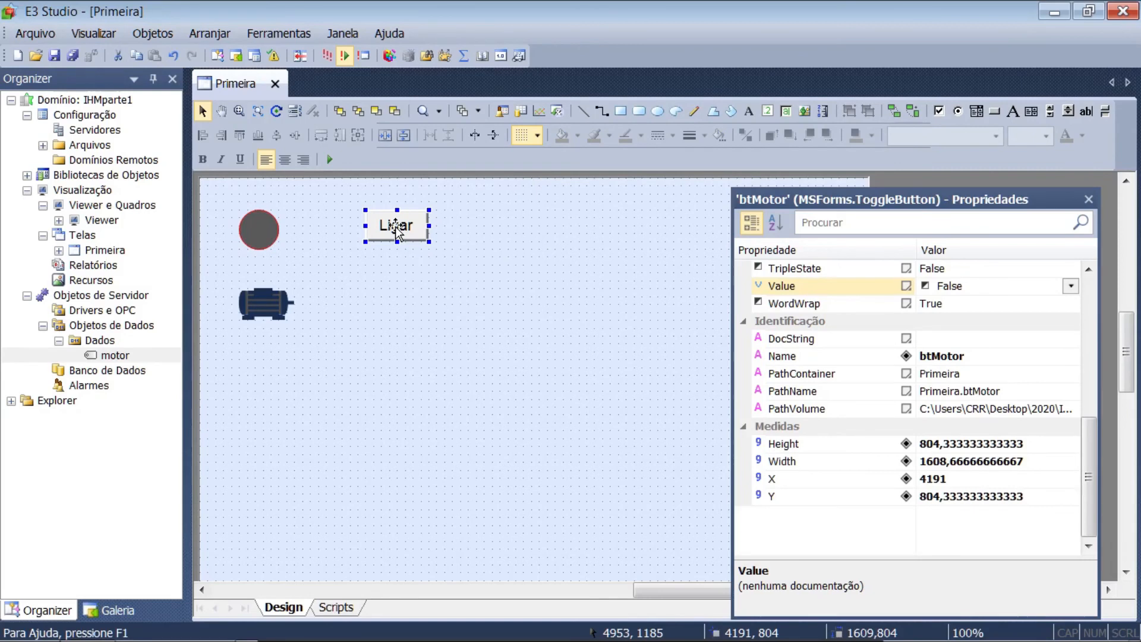
{"action": "right_click", "coordinate": [394, 226]}
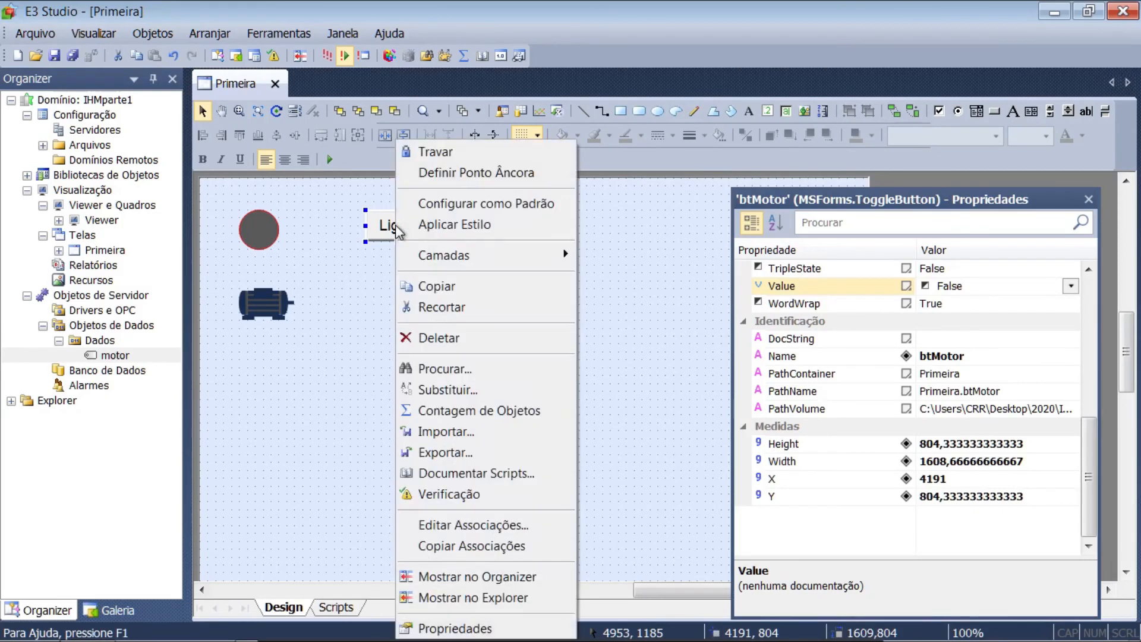
{"action": "left_click", "coordinate": [428, 625]}
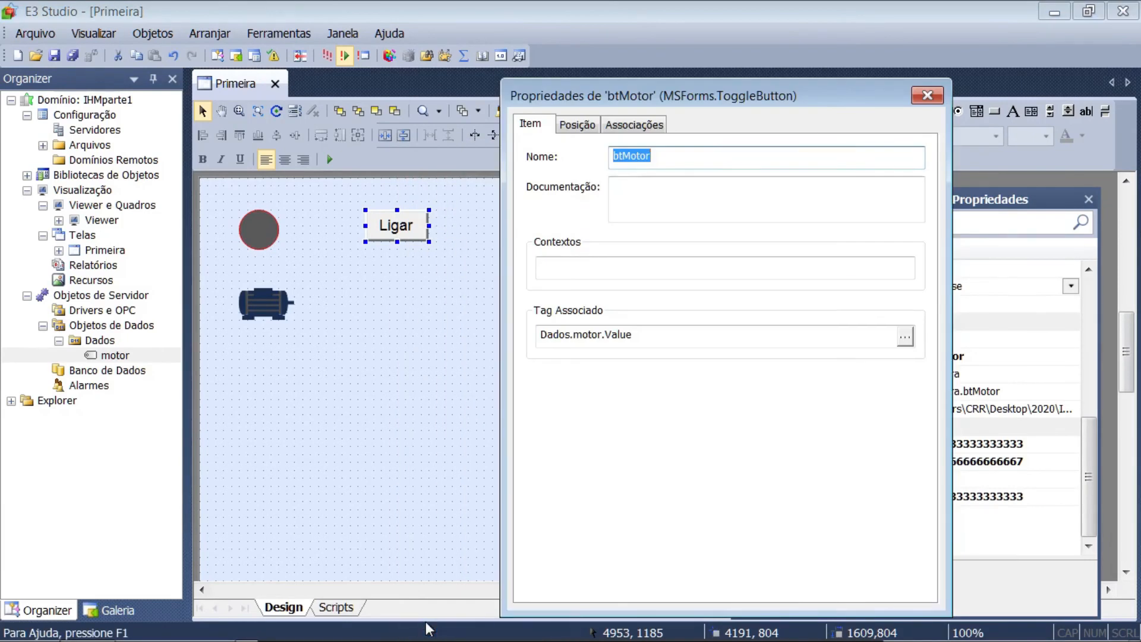
{"action": "left_click", "coordinate": [631, 125]}
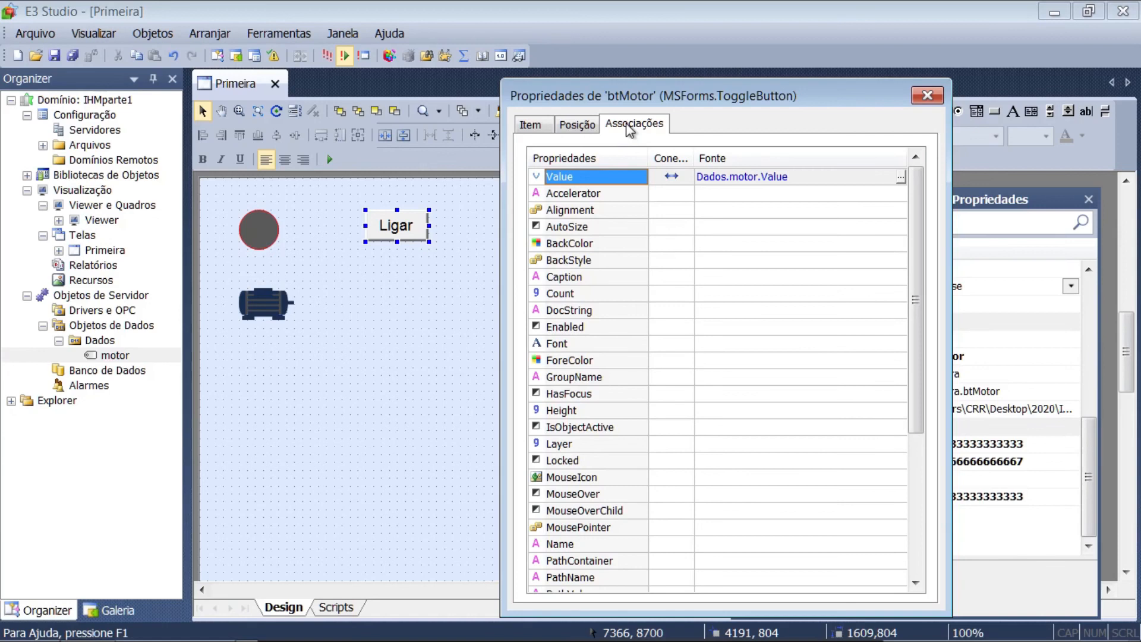
{"action": "left_click", "coordinate": [674, 279]}
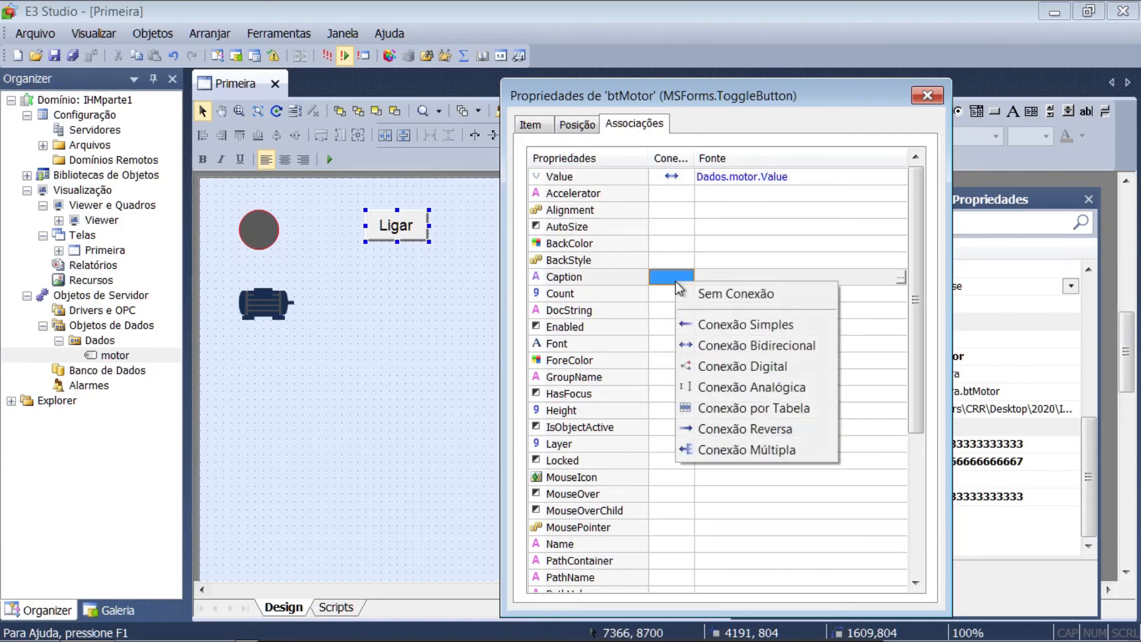
{"action": "left_click", "coordinate": [688, 366]}
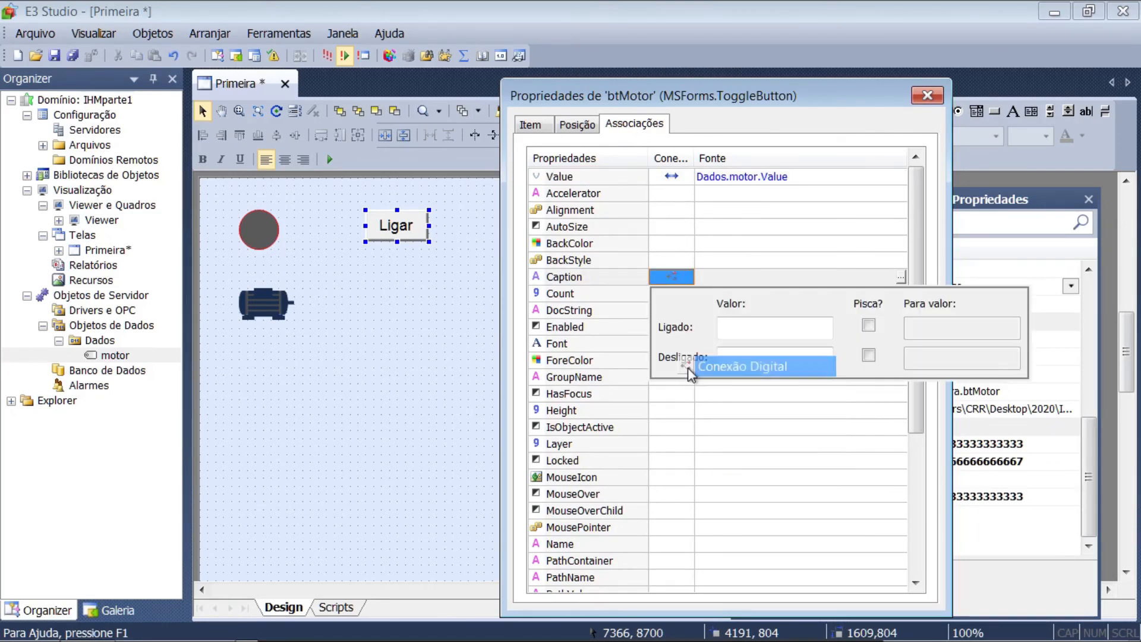
{"action": "left_click", "coordinate": [735, 323]}
{"action": "type", "text": "Desligar"}
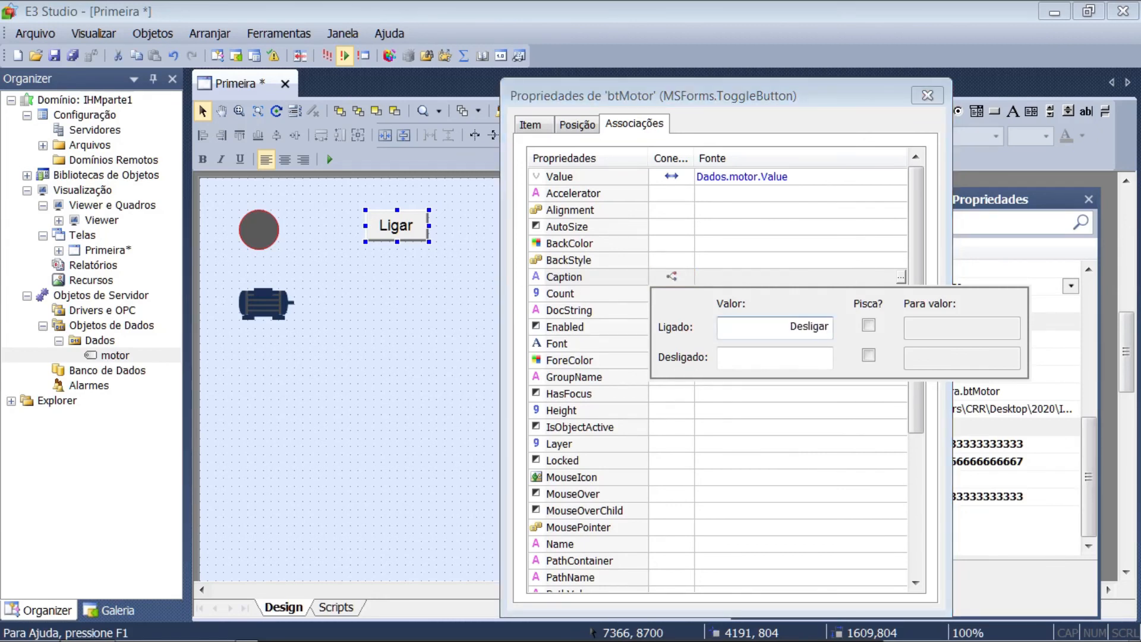
{"action": "key", "text": "Tab"}
{"action": "type", "text": "Ligar"}
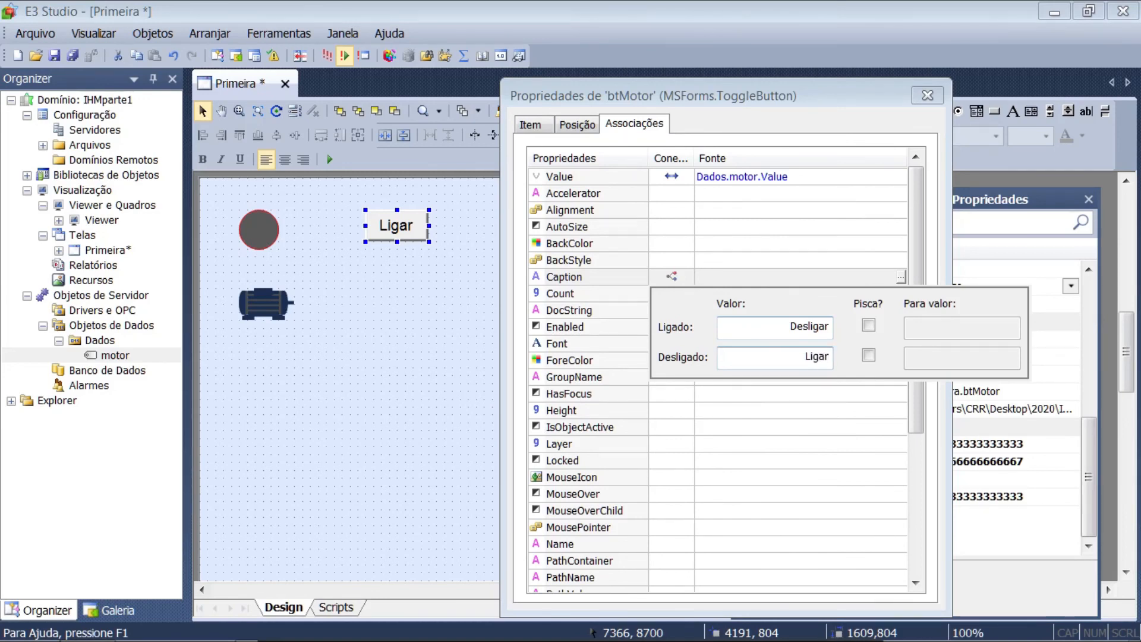
- Set Dados.motor.Value as the source of btMotor's Caption association and close the properties window
{"action": "key", "text": "Return"}
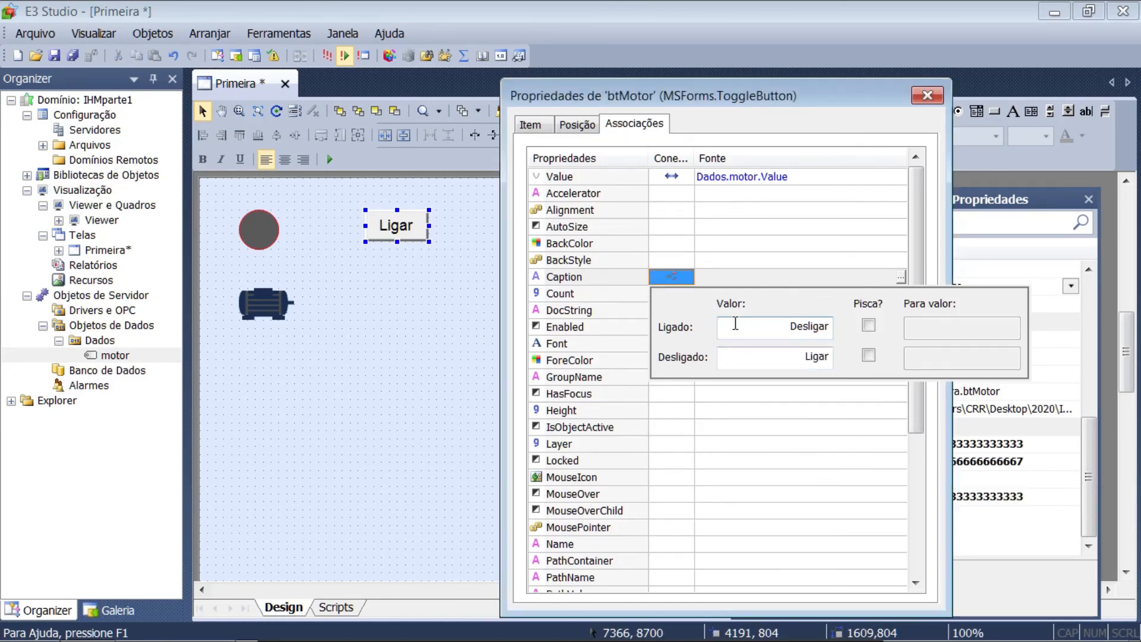
{"action": "left_click", "coordinate": [901, 277]}
{"action": "left_click", "coordinate": [712, 124]}
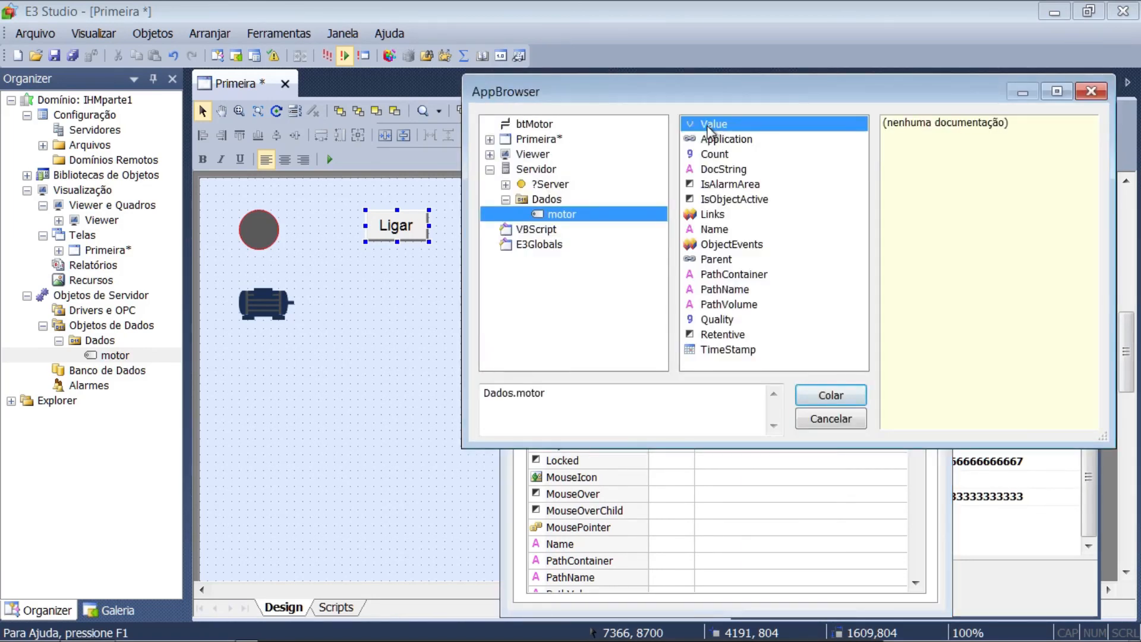
{"action": "left_click", "coordinate": [825, 395]}
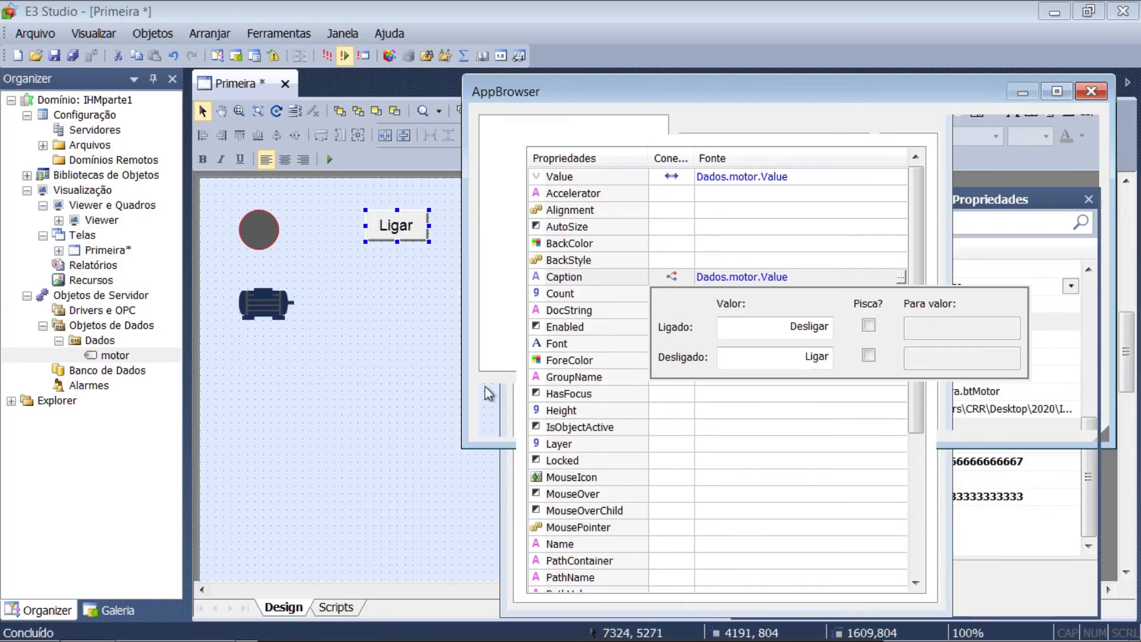
{"action": "left_click", "coordinate": [421, 333]}
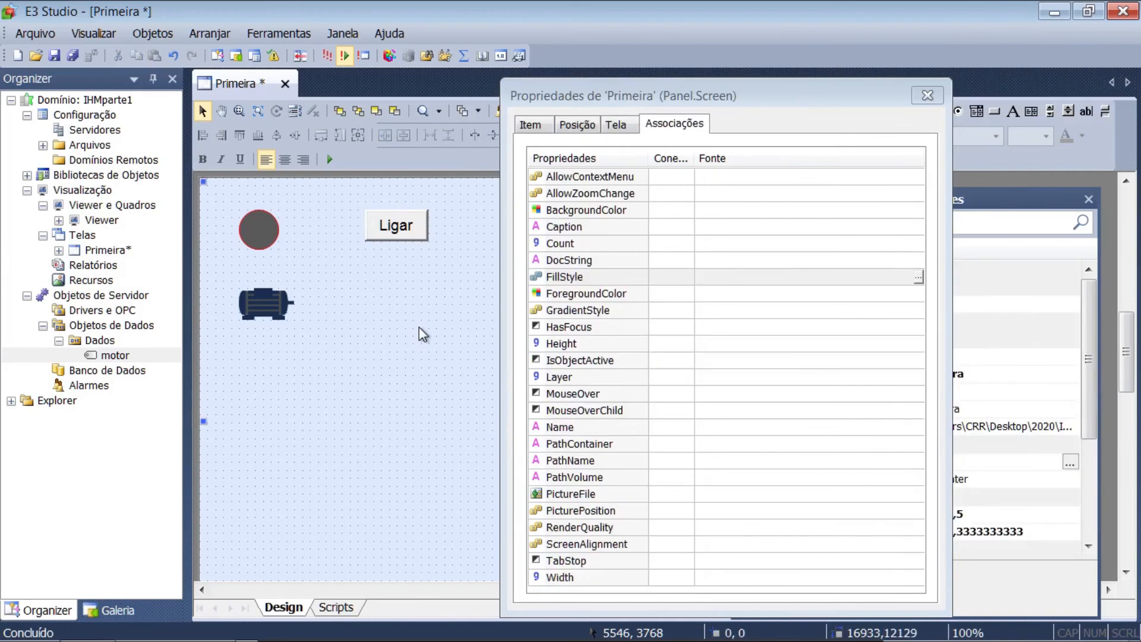
{"action": "left_click", "coordinate": [928, 95]}
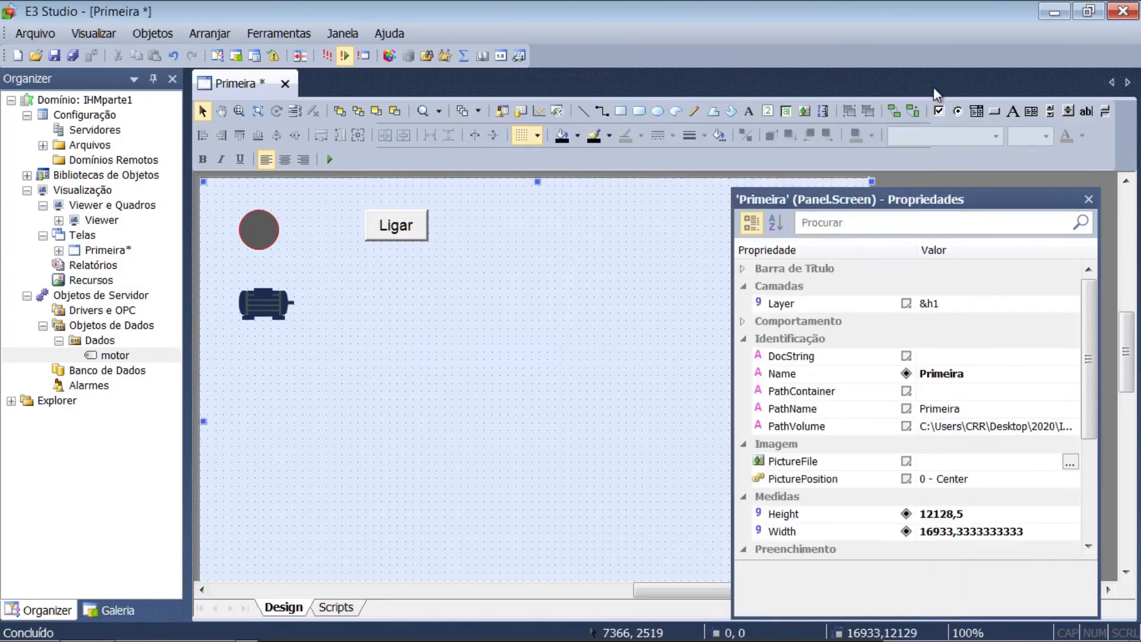
- Save and run the application in E3 Viewer, toggle the motor button several times to test its changing caption, and close the viewer
{"action": "left_click", "coordinate": [326, 59]}
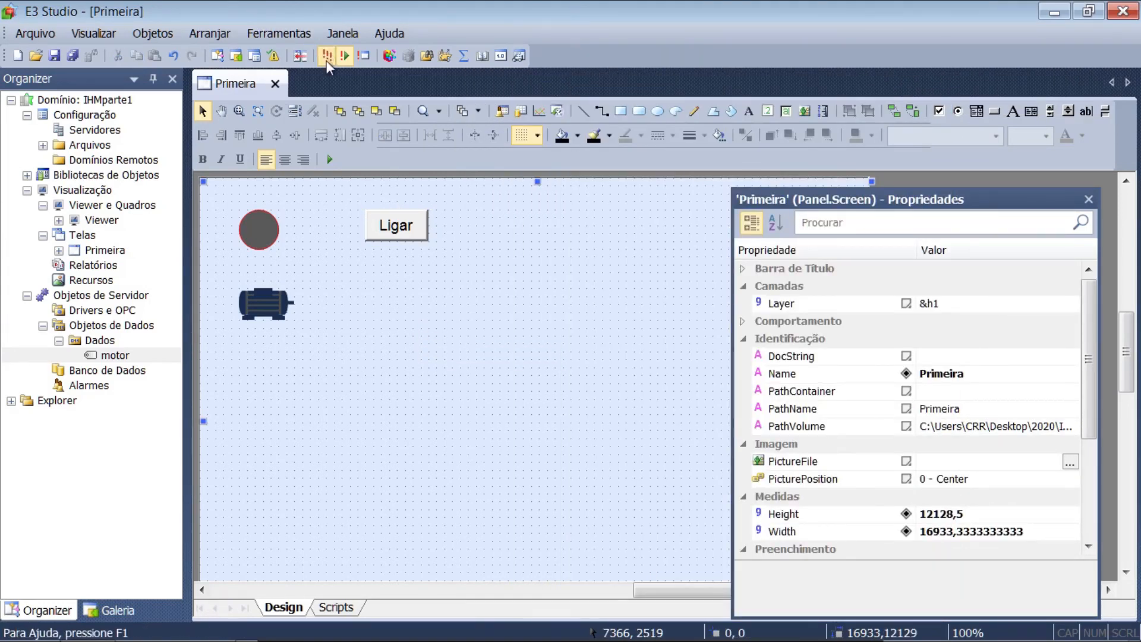
{"action": "left_click", "coordinate": [181, 84]}
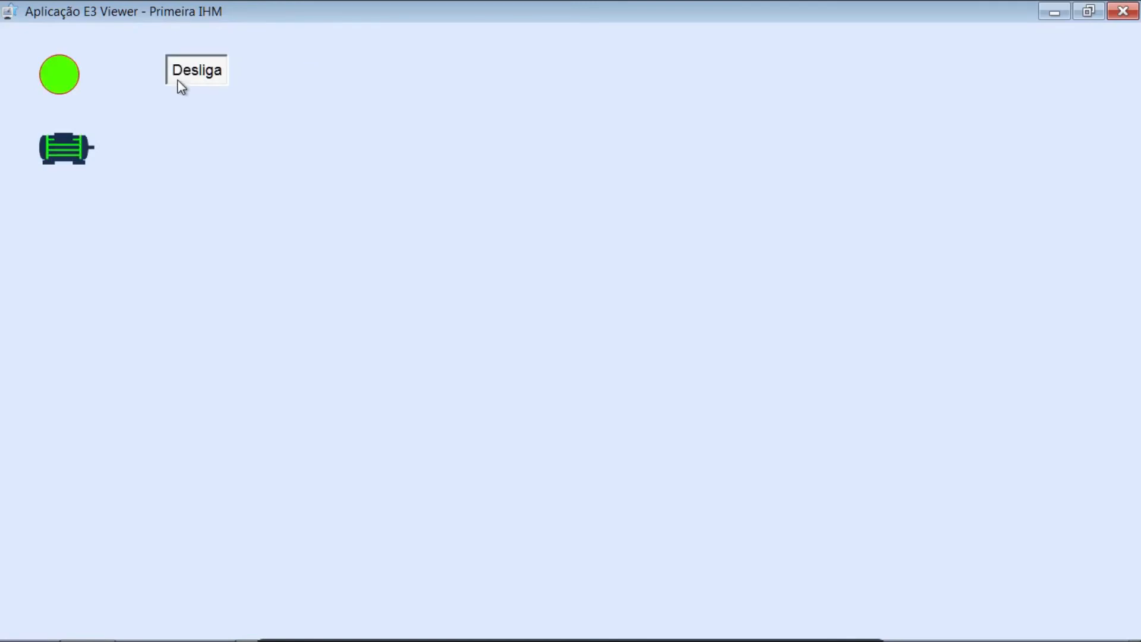
{"action": "left_click", "coordinate": [180, 85]}
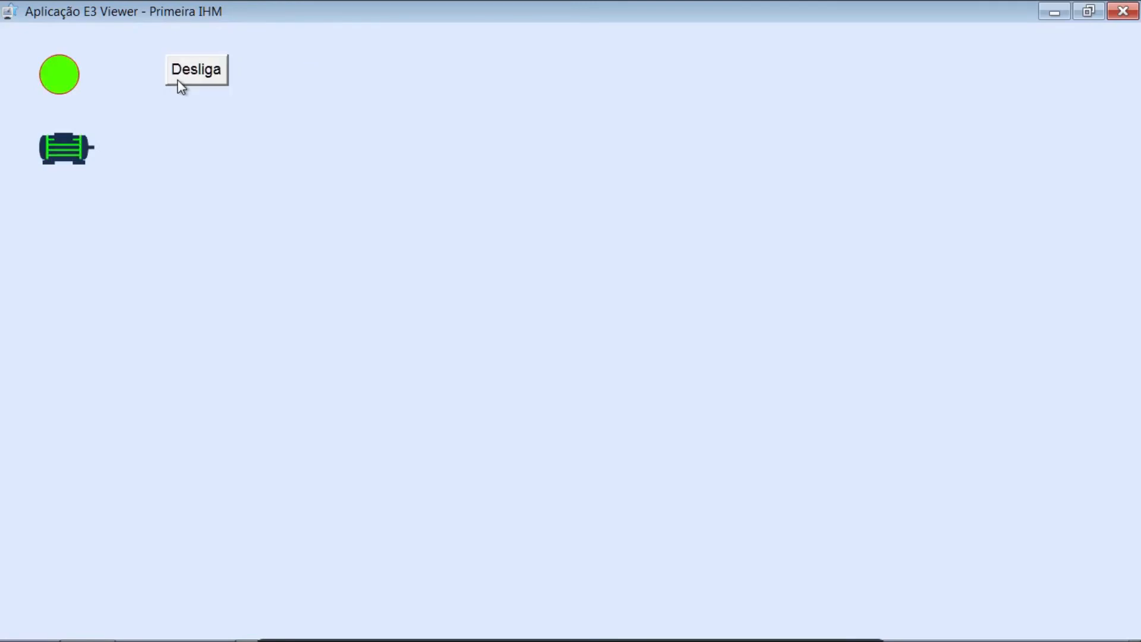
{"action": "left_click", "coordinate": [180, 85]}
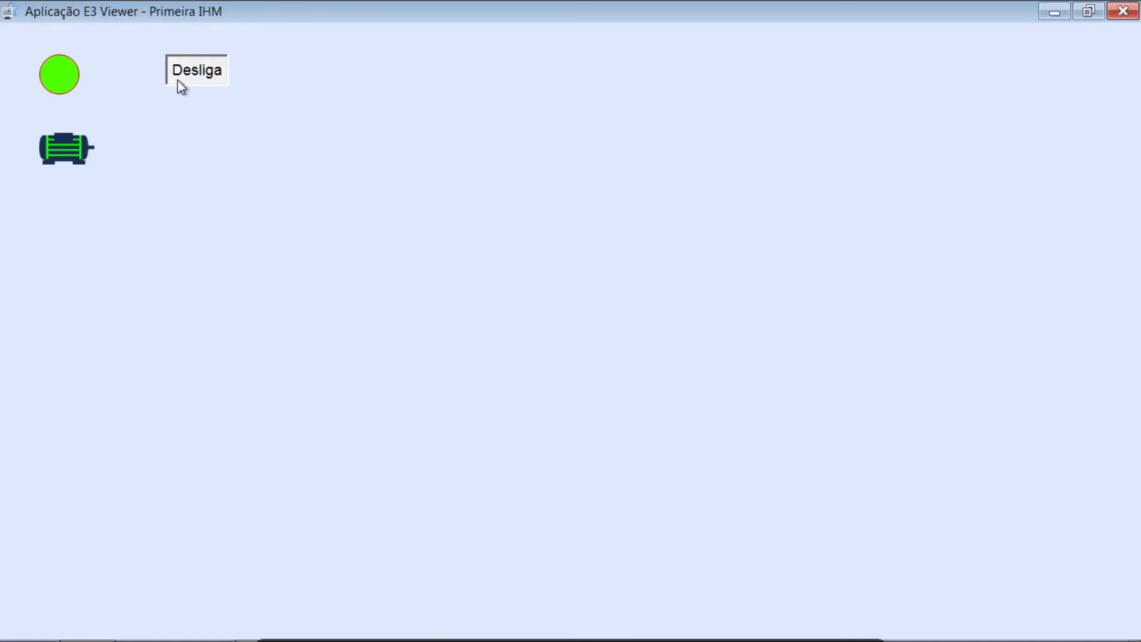
{"action": "left_click", "coordinate": [181, 85]}
{"action": "left_click", "coordinate": [1135, 12]}
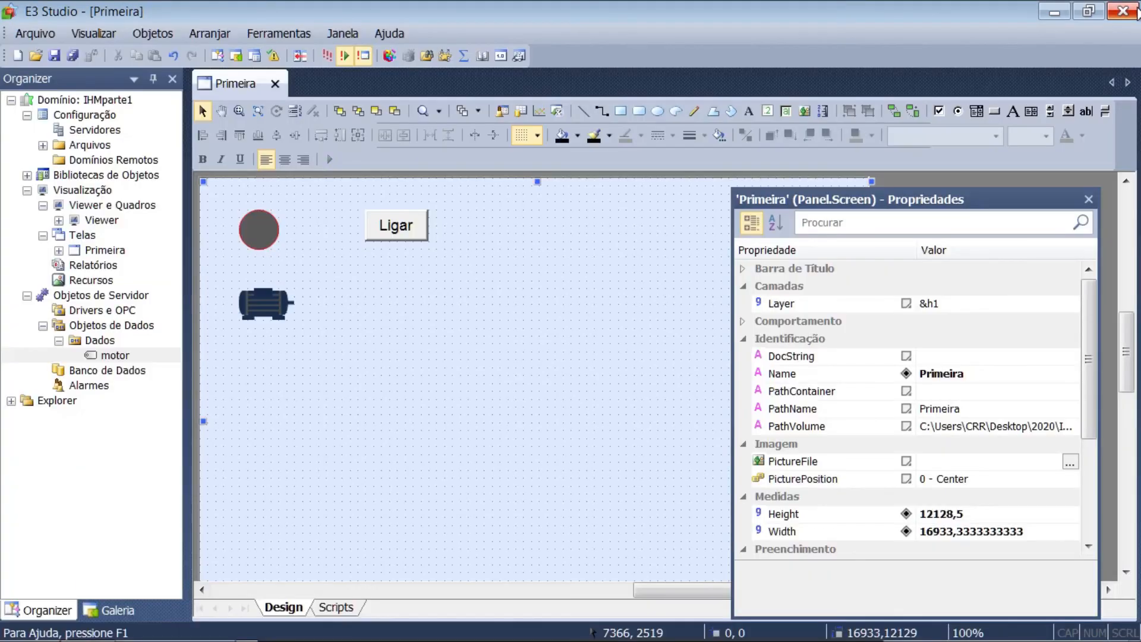
- Widen the btMotor button on the Primeira screen to a width of about 2201, keeping its height and position
{"action": "left_click", "coordinate": [390, 233]}
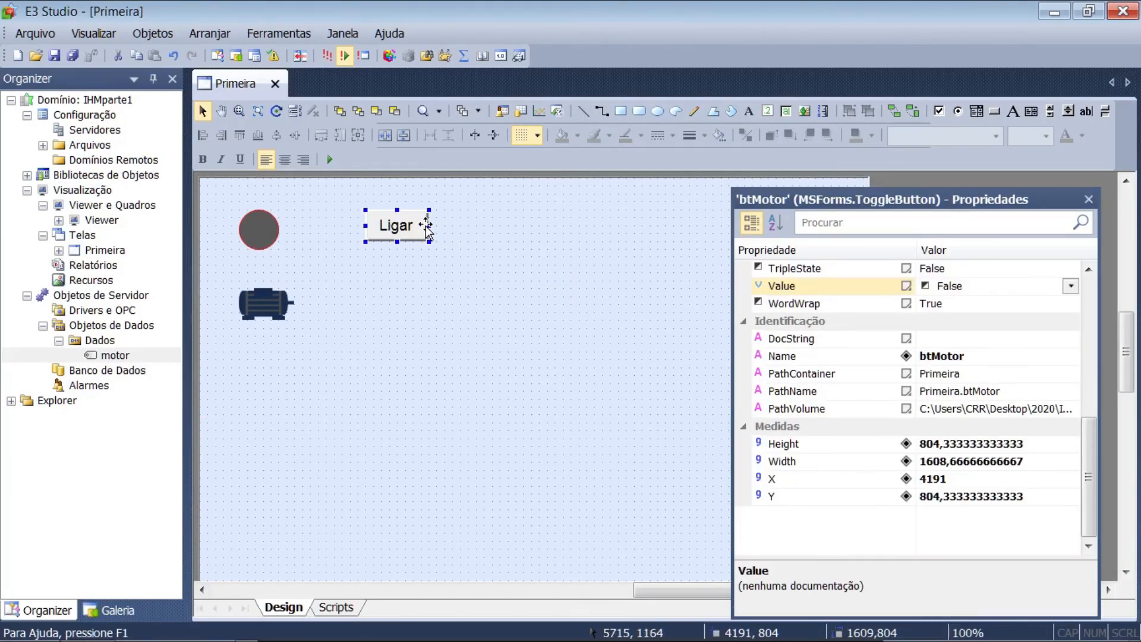
{"action": "left_click_drag", "start_coordinate": [429, 226], "coordinate": [452, 224]}
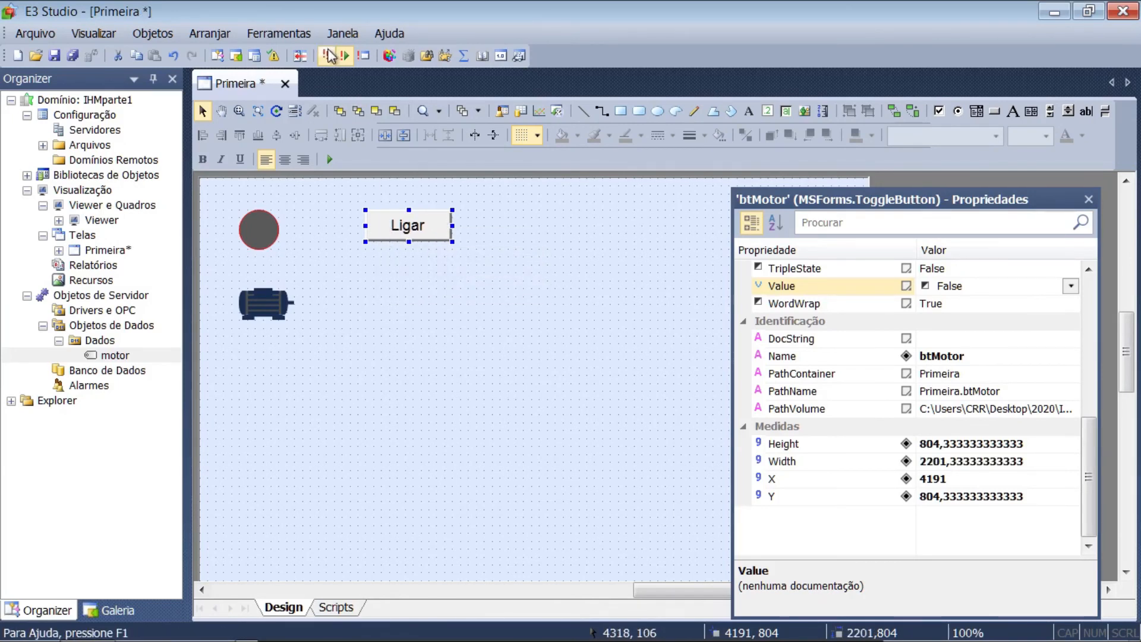
- Rerun the application in E3 Viewer, toggle the widened button on and off to check its full caption, and close the viewer
{"action": "left_click", "coordinate": [330, 57]}
{"action": "left_click", "coordinate": [215, 70]}
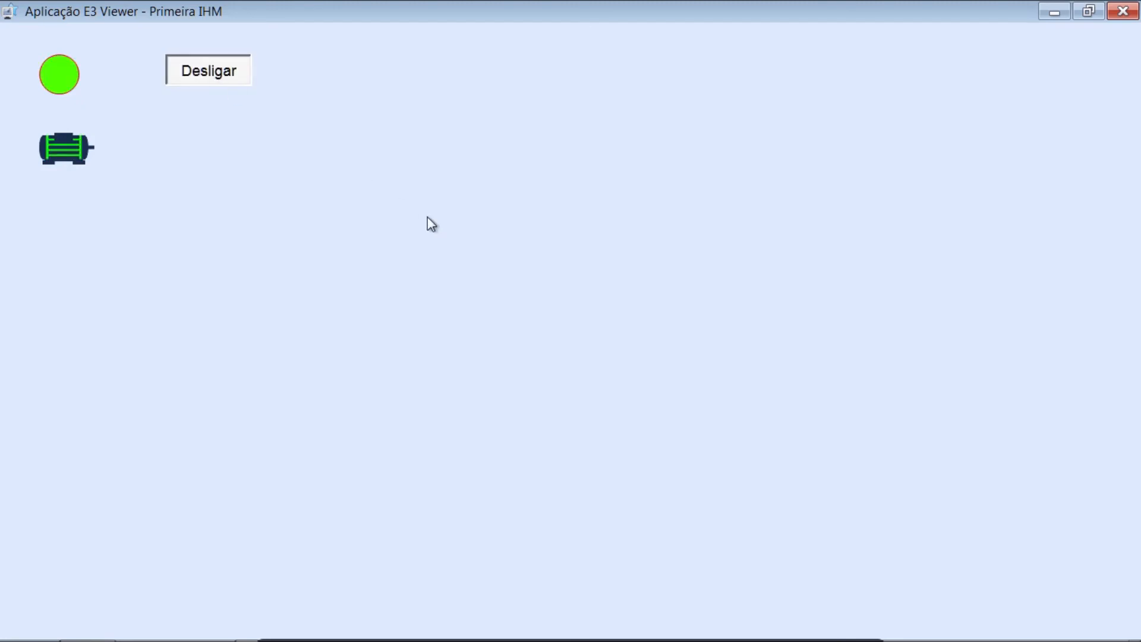
{"action": "left_click", "coordinate": [204, 84]}
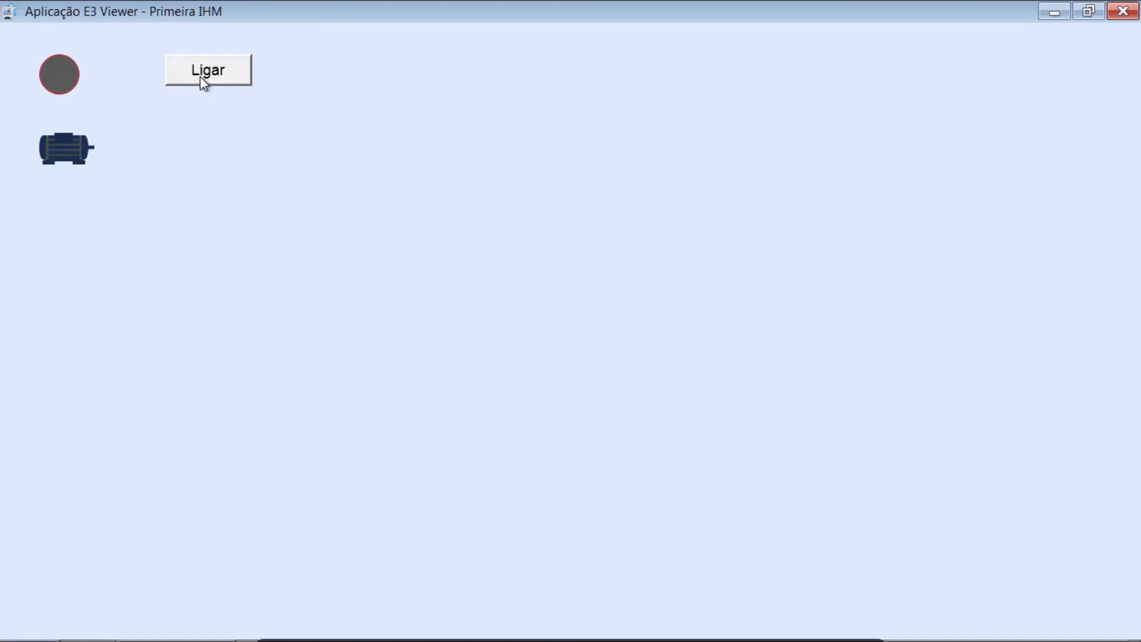
{"action": "left_click", "coordinate": [204, 84]}
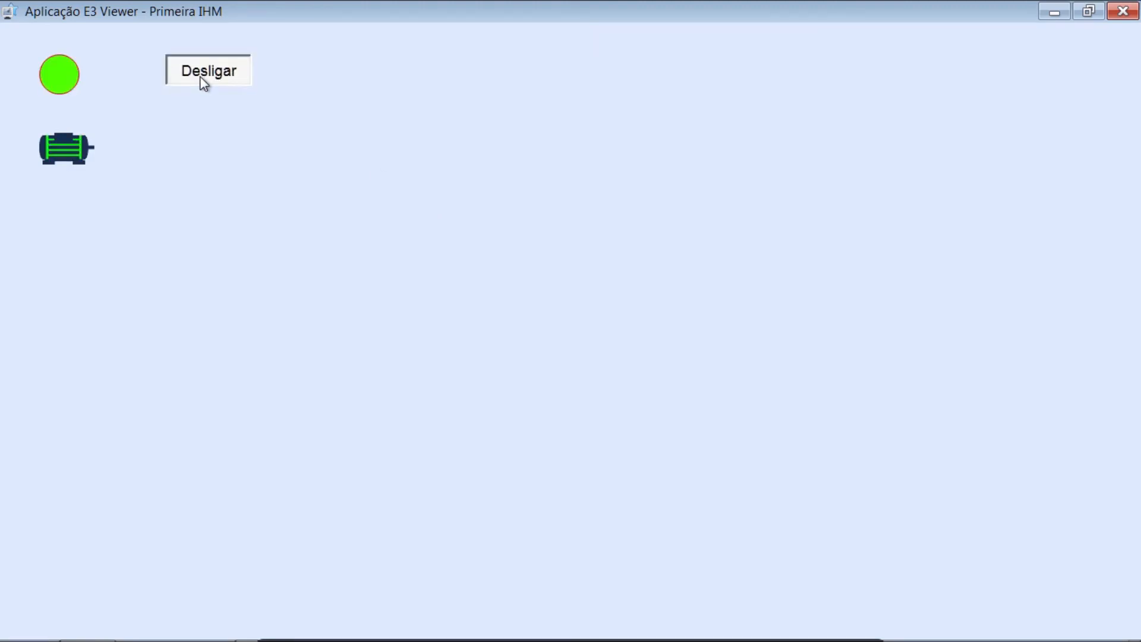
{"action": "left_click", "coordinate": [204, 84]}
{"action": "left_click", "coordinate": [1123, 12]}
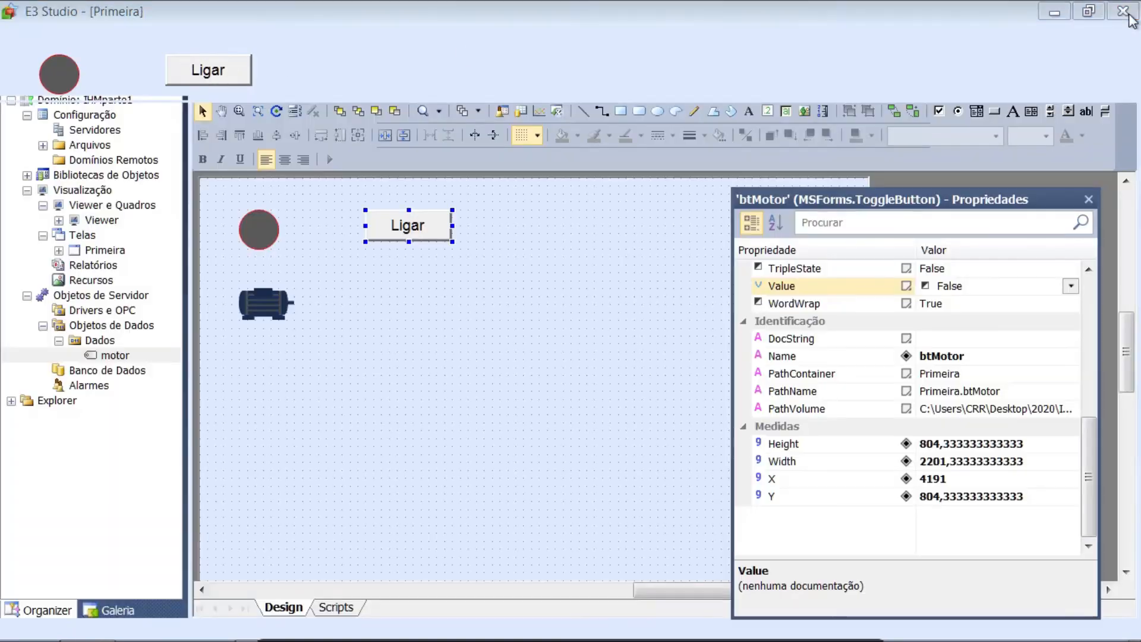